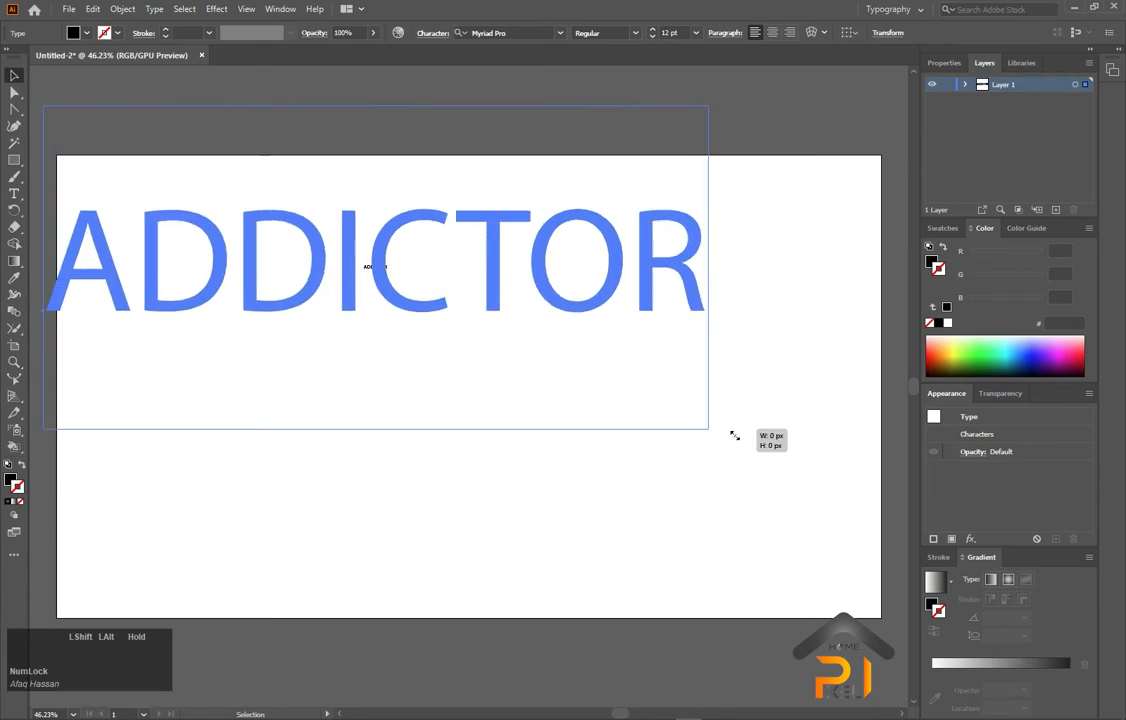
- Enlarge the ADDICTOR text to about 356 pt and set its font to Anurati Regular
drag(409, 314, 498, 400)
drag(765, 236, 683, 281)
click(488, 33)
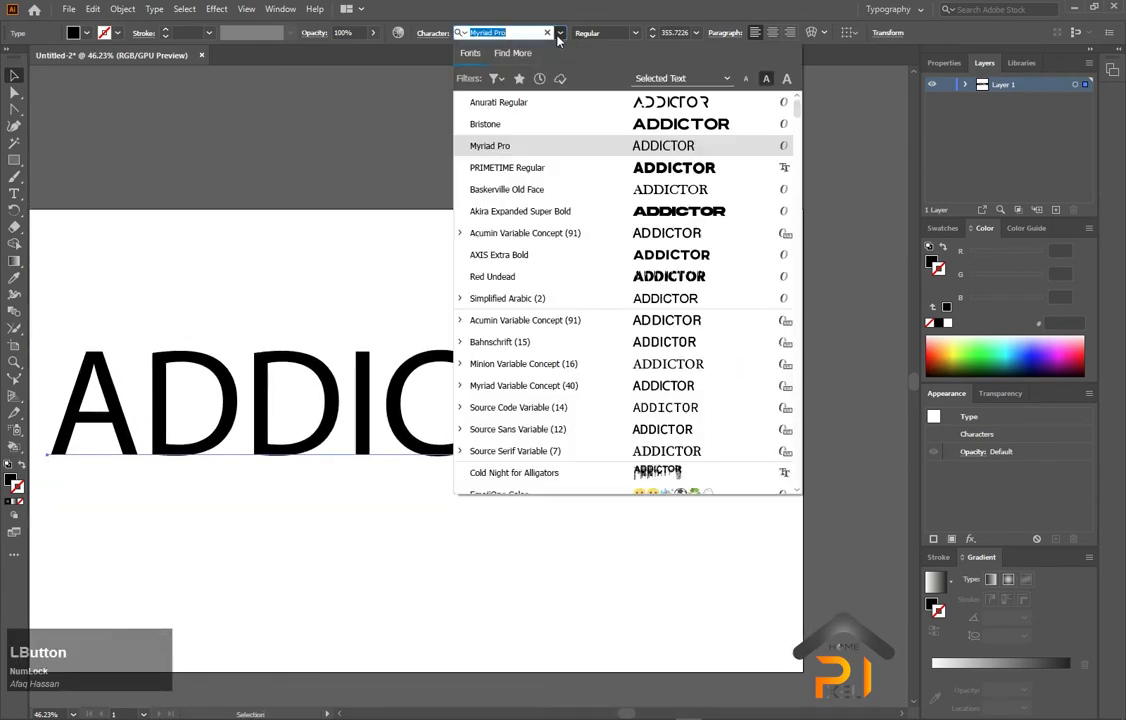
click(508, 103)
key(space)
key(ctrl+minus)
drag(551, 246, 625, 181)
- Convert the ADDICTOR text to outlines and ungroup it into separate letters
right_click(444, 347)
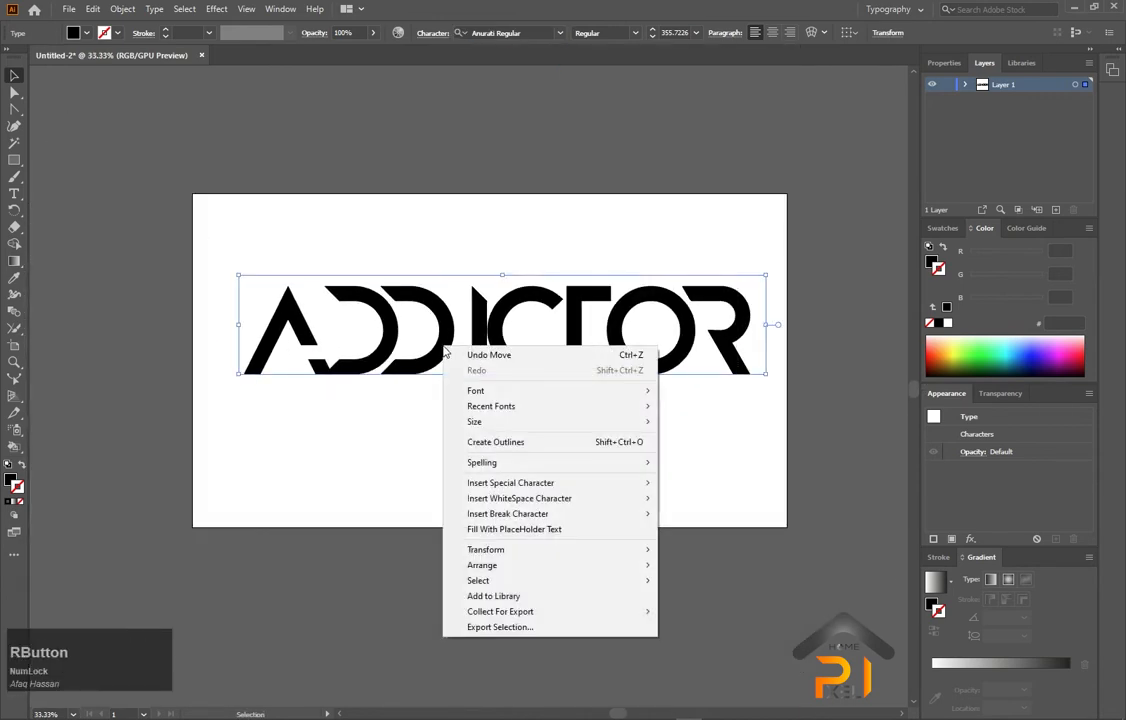
click(528, 443)
right_click(496, 342)
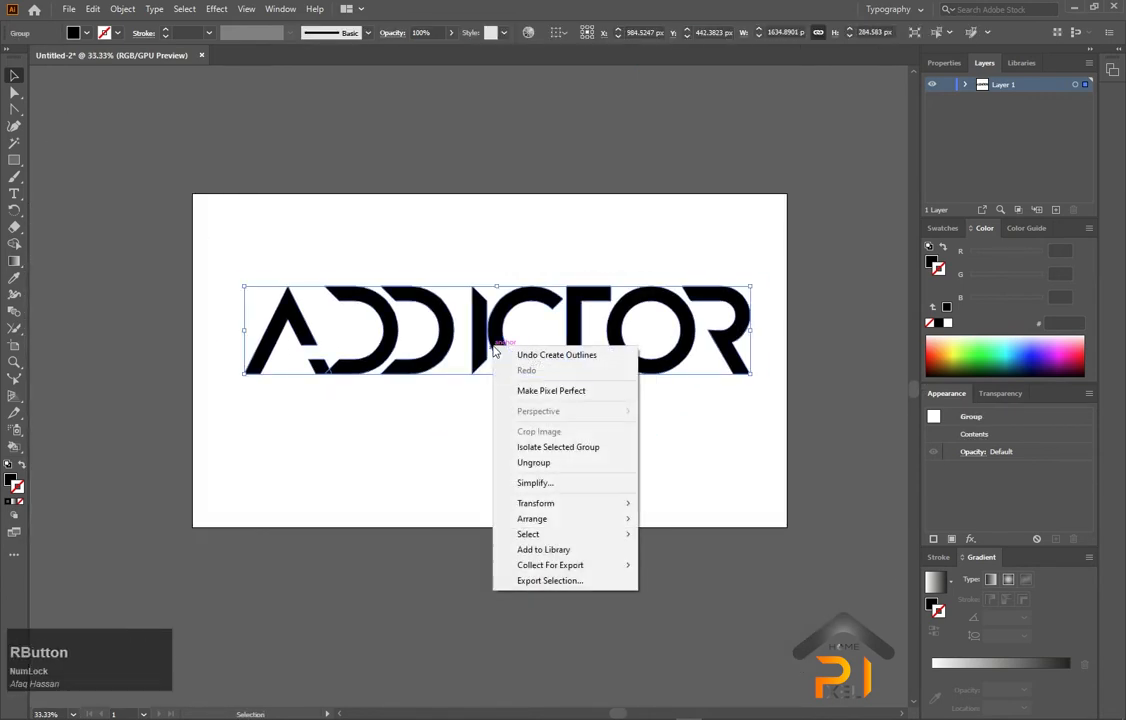
click(537, 462)
click(537, 469)
- Fill all the letters with the R=153 G=153 B=153 gray and give them no stroke
scroll(380, 442, up, 1)
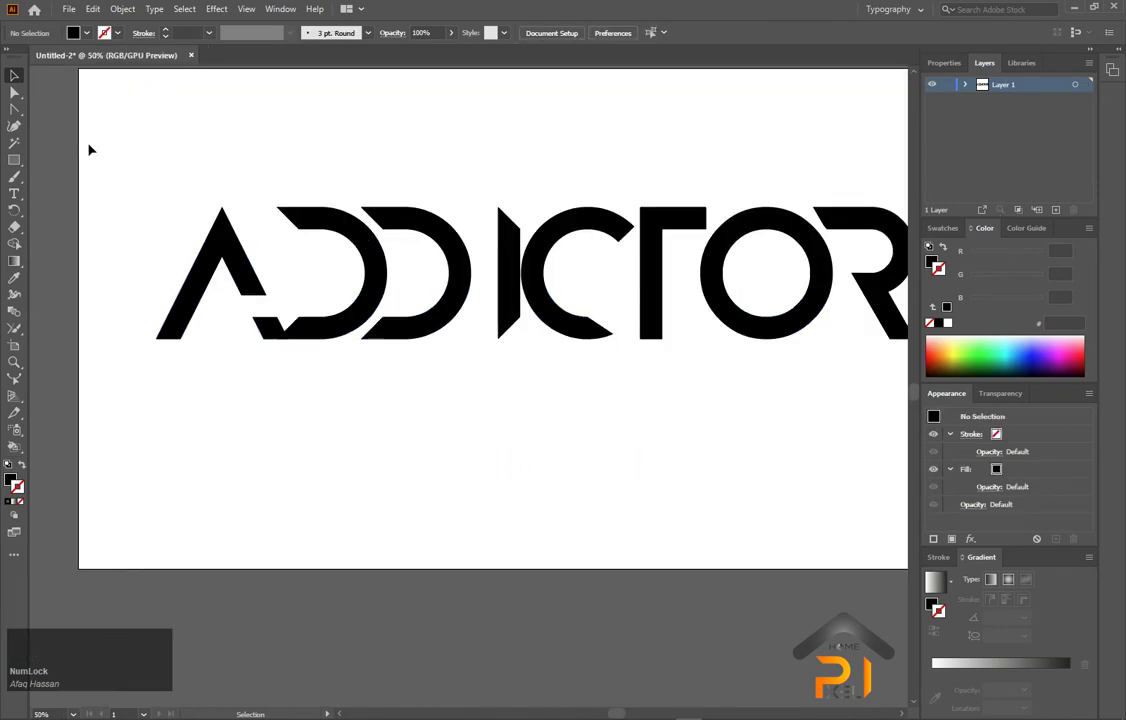
drag(90, 148, 837, 256)
click(942, 228)
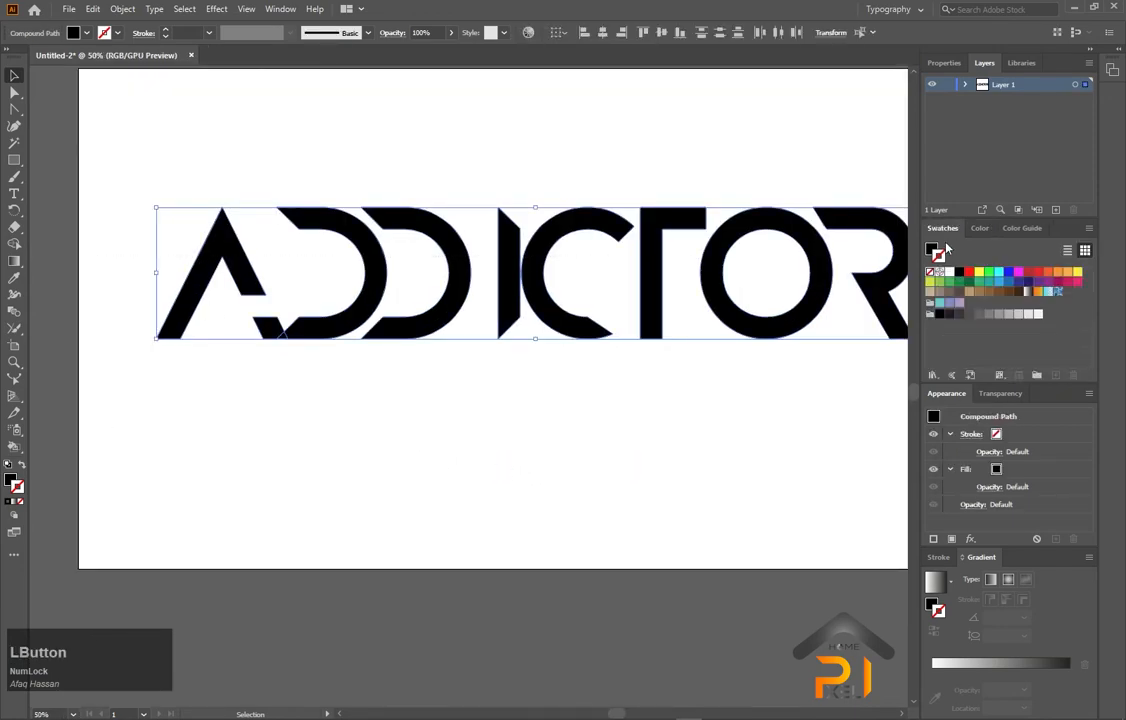
click(1002, 315)
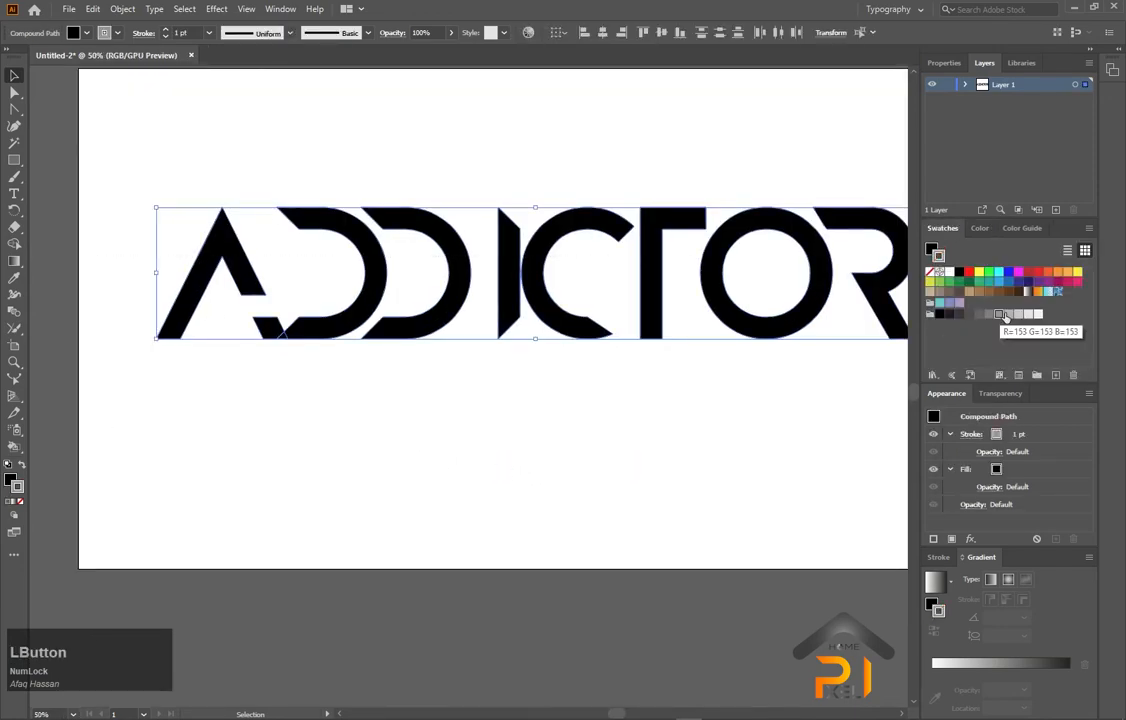
click(25, 467)
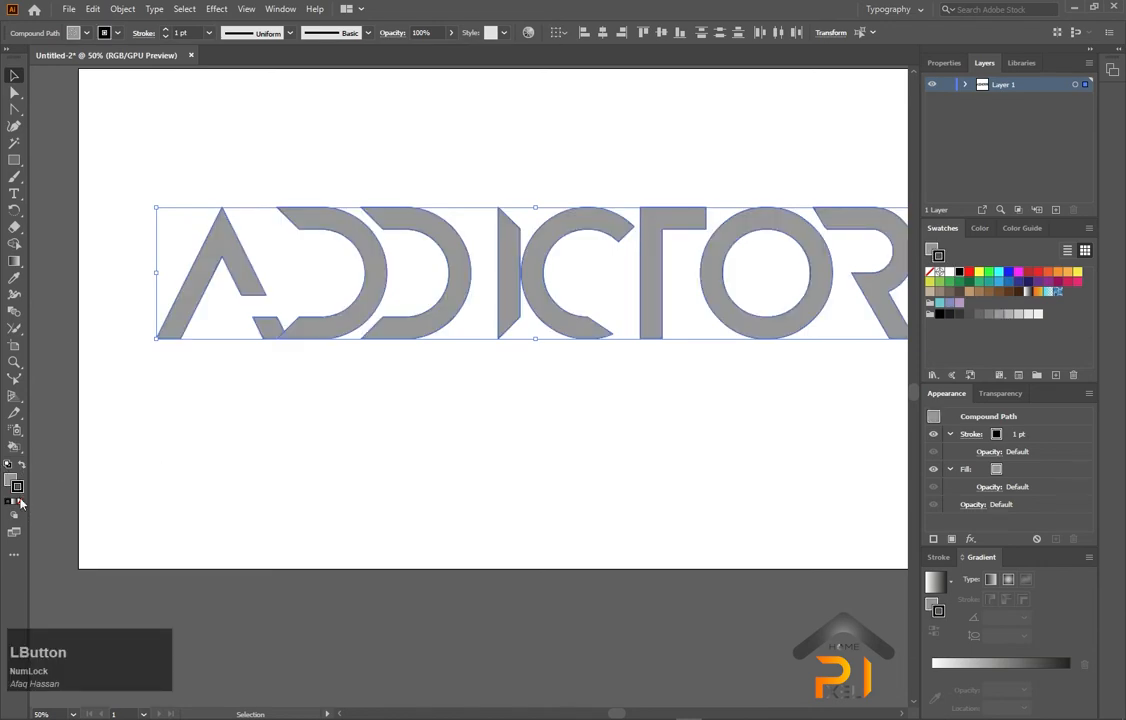
click(20, 503)
click(444, 472)
- Draw a closed, slanted polygon with the Pen tool covering the lower ends of both legs of the letter A
key(ctrl+0)
right_click(14, 109)
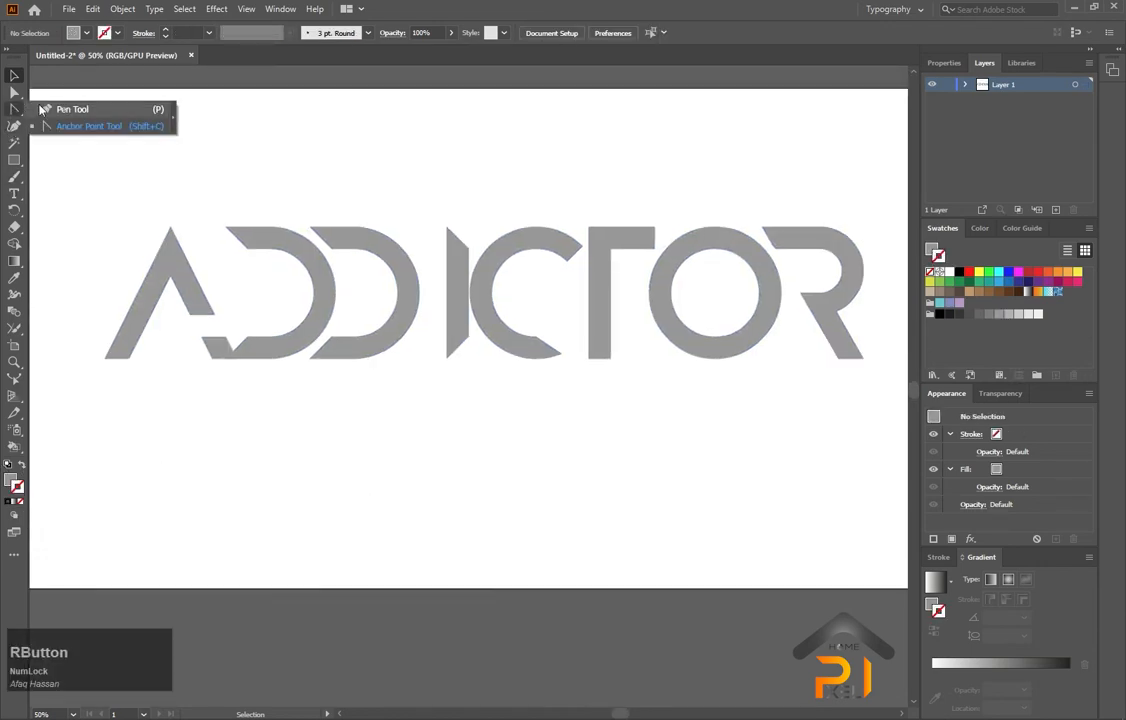
click(43, 110)
scroll(138, 290, up, 2)
click(92, 394)
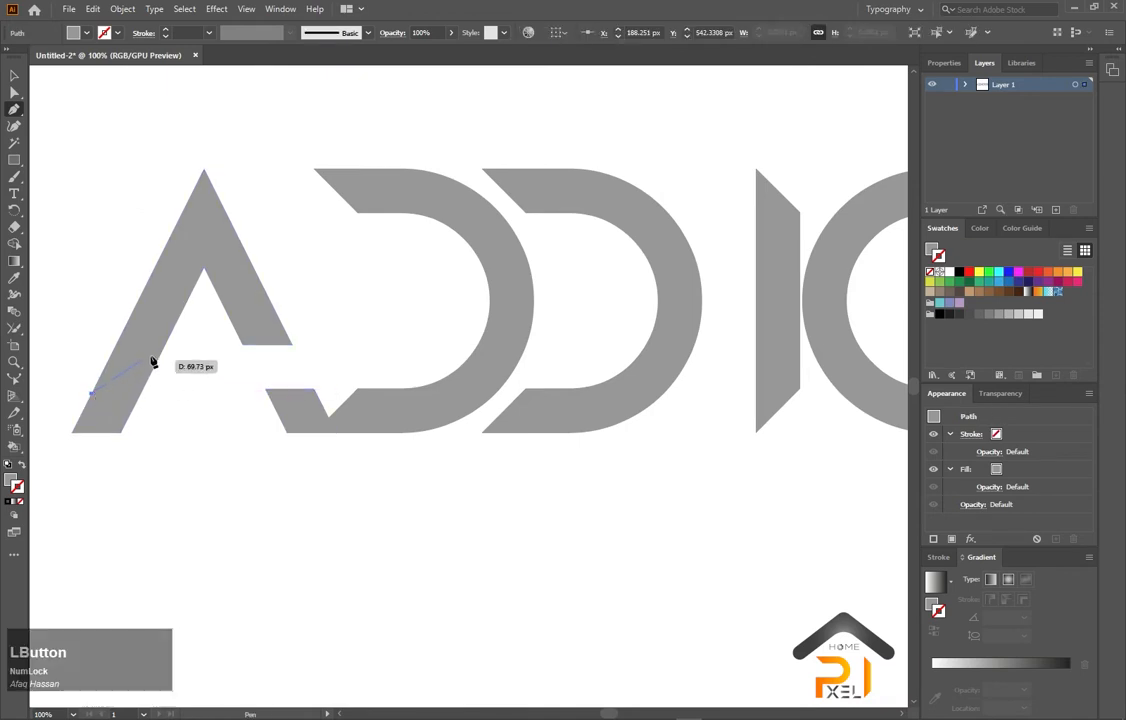
click(301, 288)
click(308, 335)
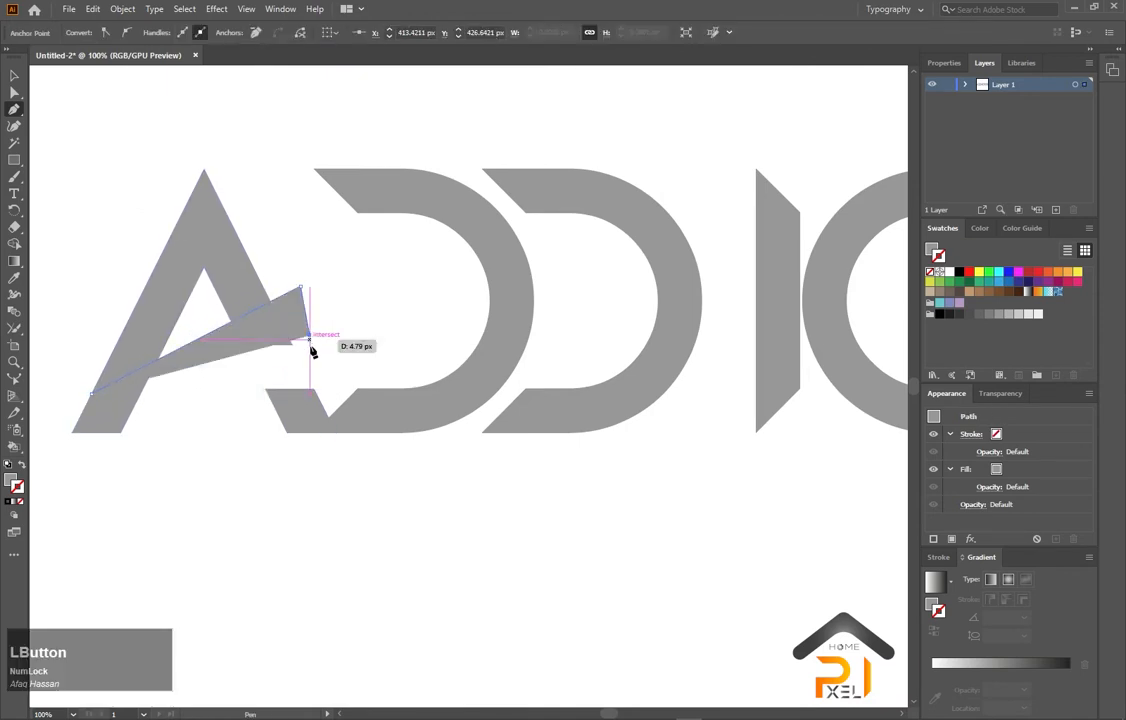
click(310, 354)
click(212, 388)
click(152, 449)
click(54, 463)
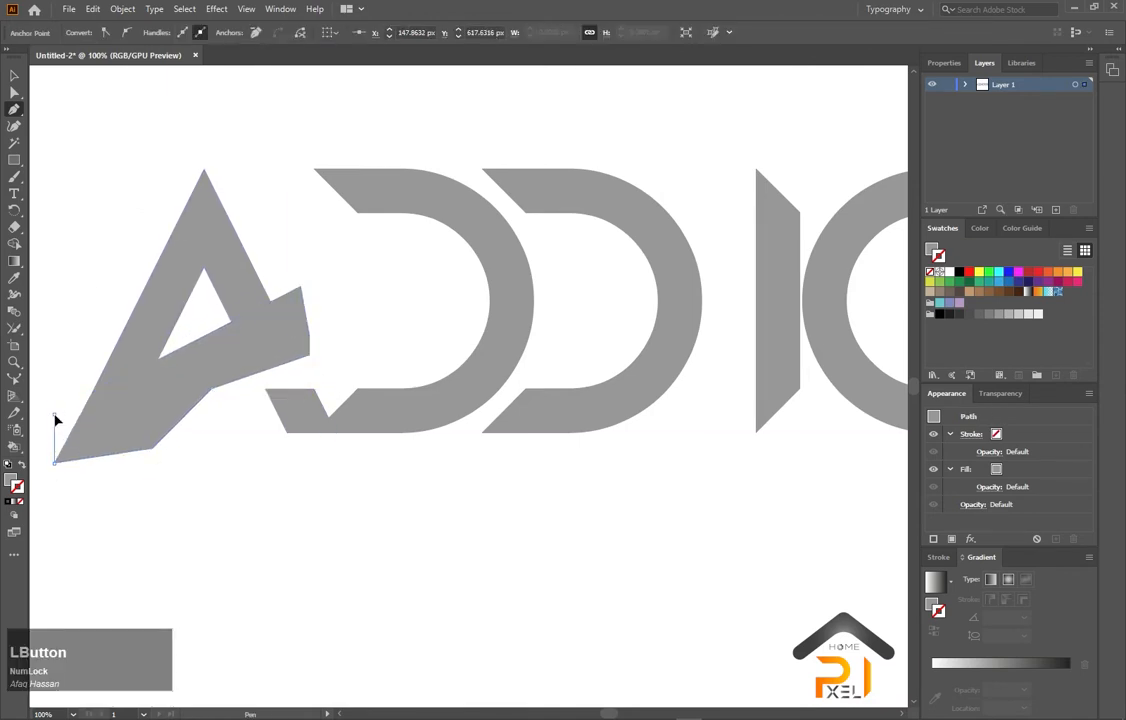
click(54, 413)
- Fill the slanted polygon with blue 00A4D4 and make its outline gray 999999
click(980, 228)
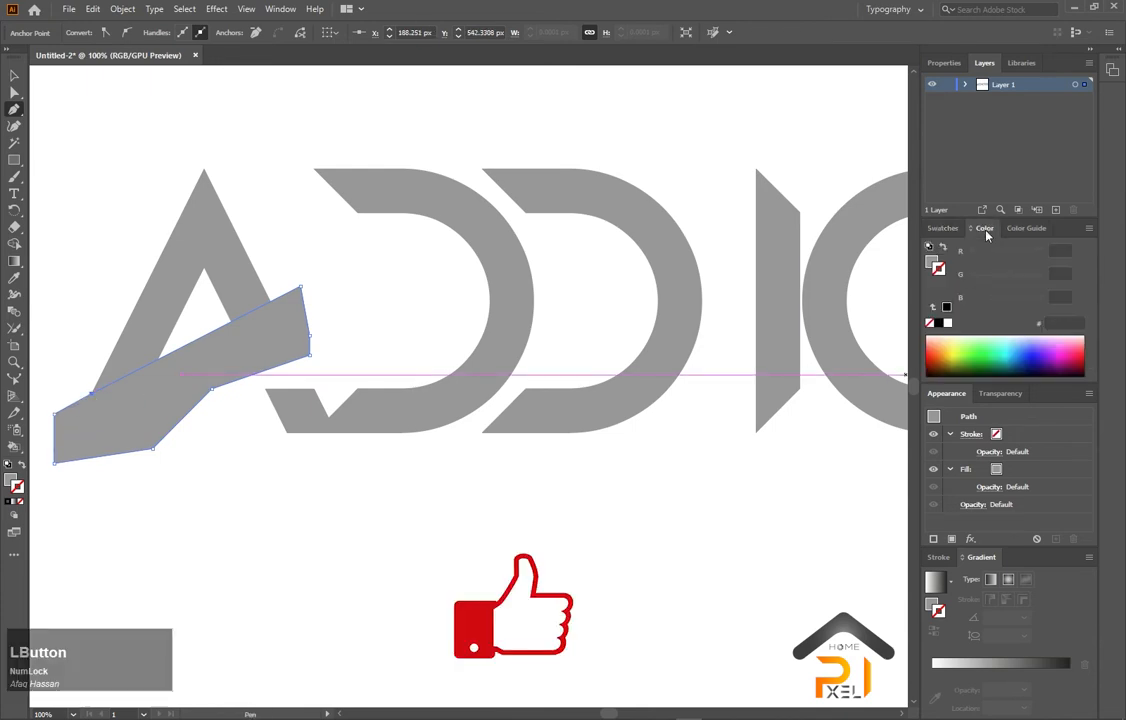
click(1016, 366)
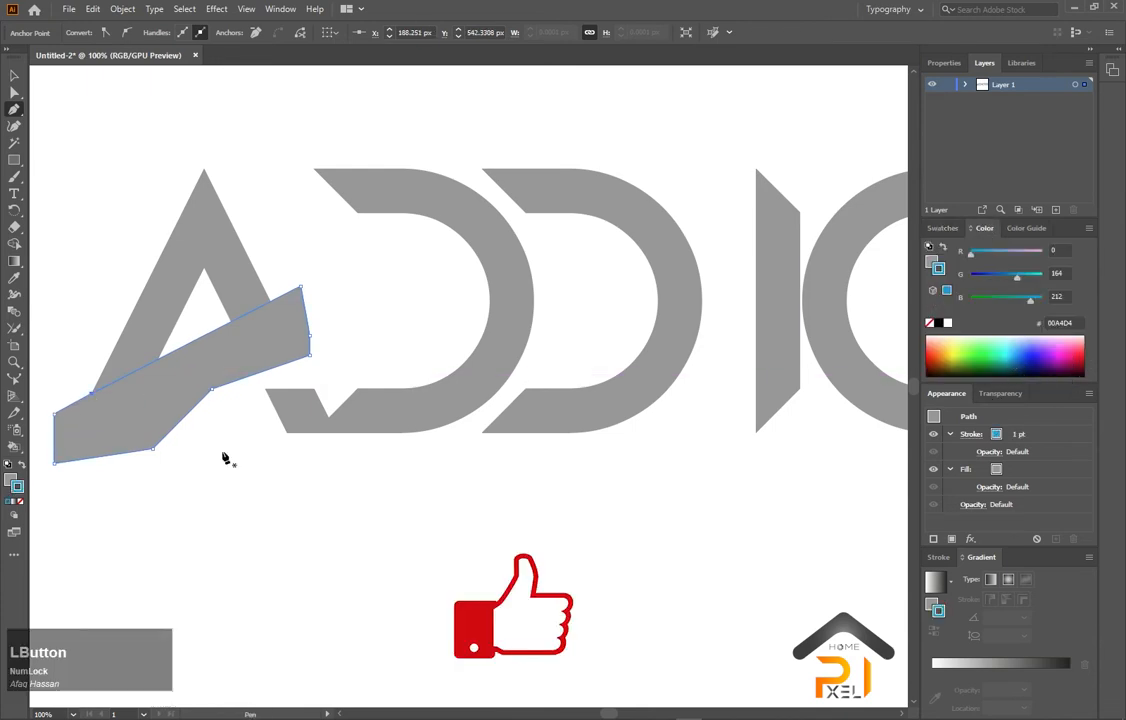
click(23, 466)
key(space)
drag(23, 466, 96, 451)
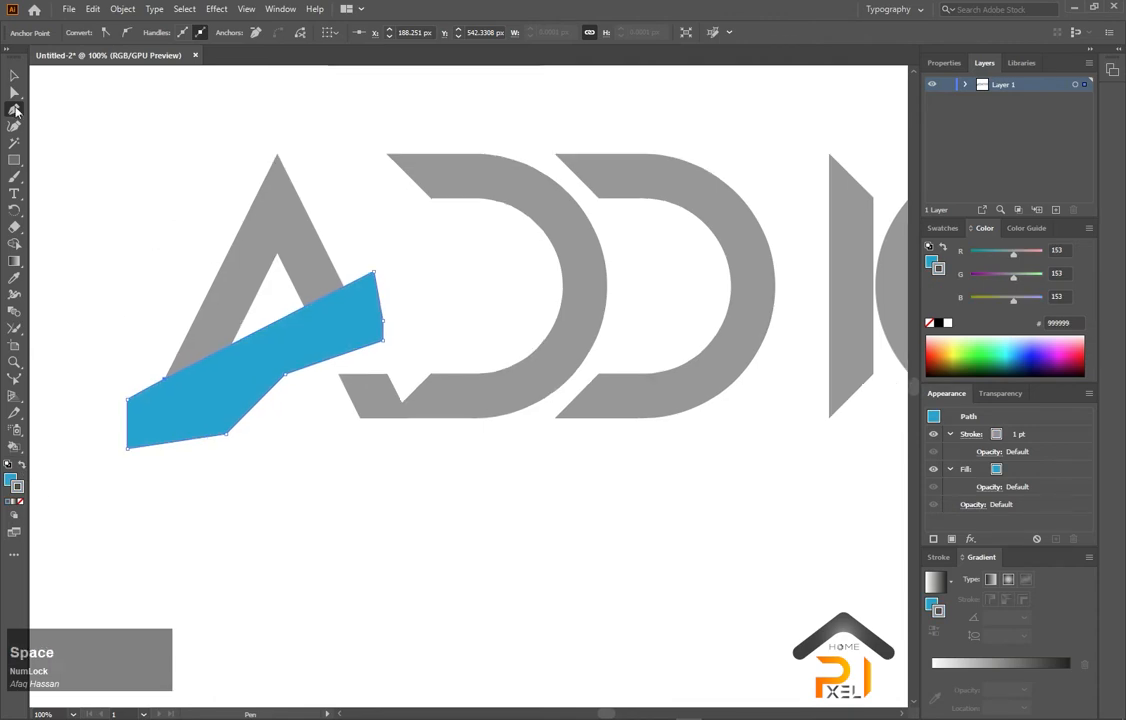
- Use Shape Builder on the A and the blue polygon to remove the polygon's areas outside the letter, leaving blue ends on both legs
click(14, 91)
click(14, 72)
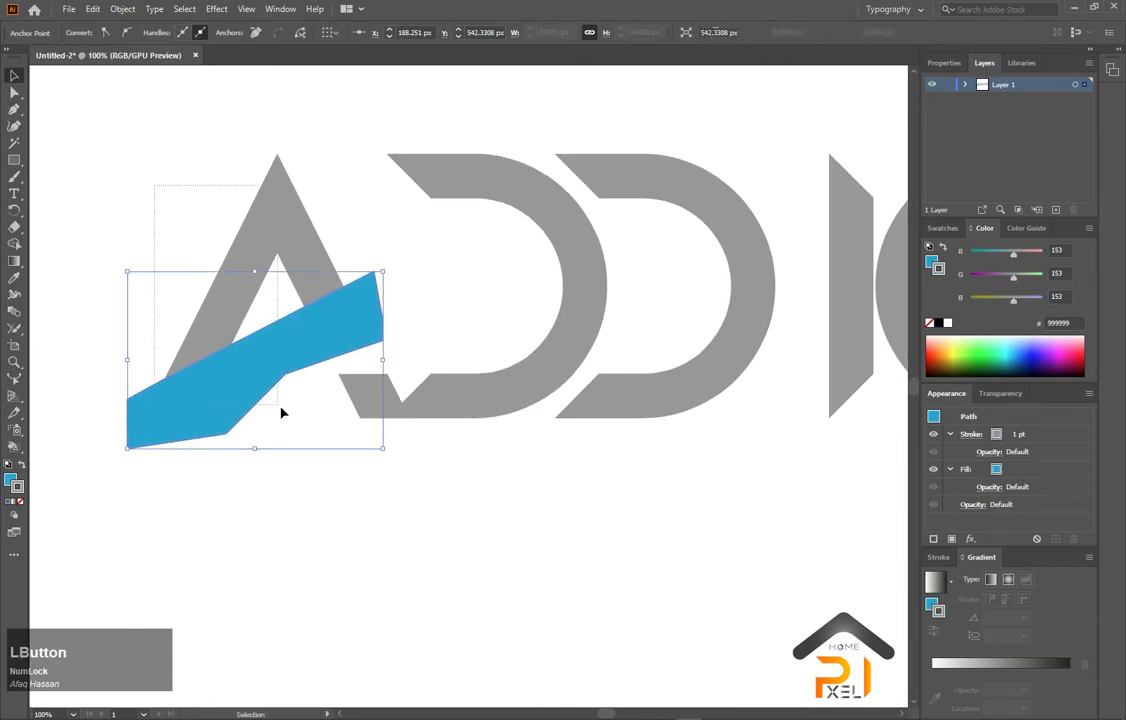
drag(282, 412, 180, 320)
click(14, 243)
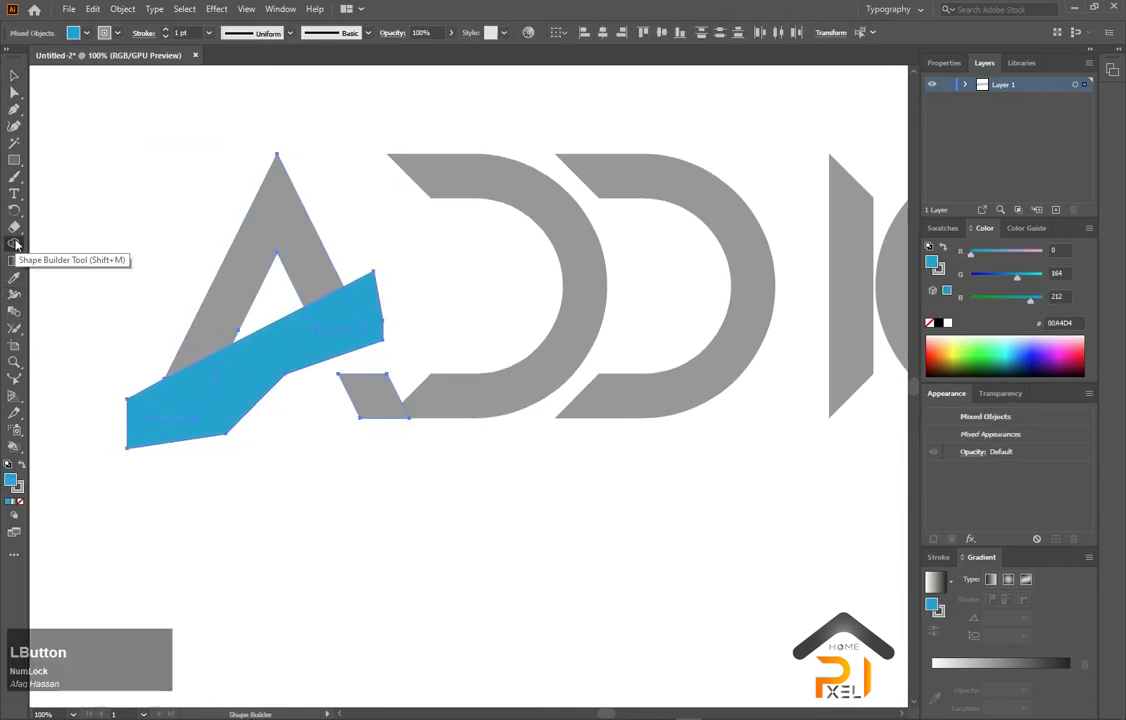
click(262, 364)
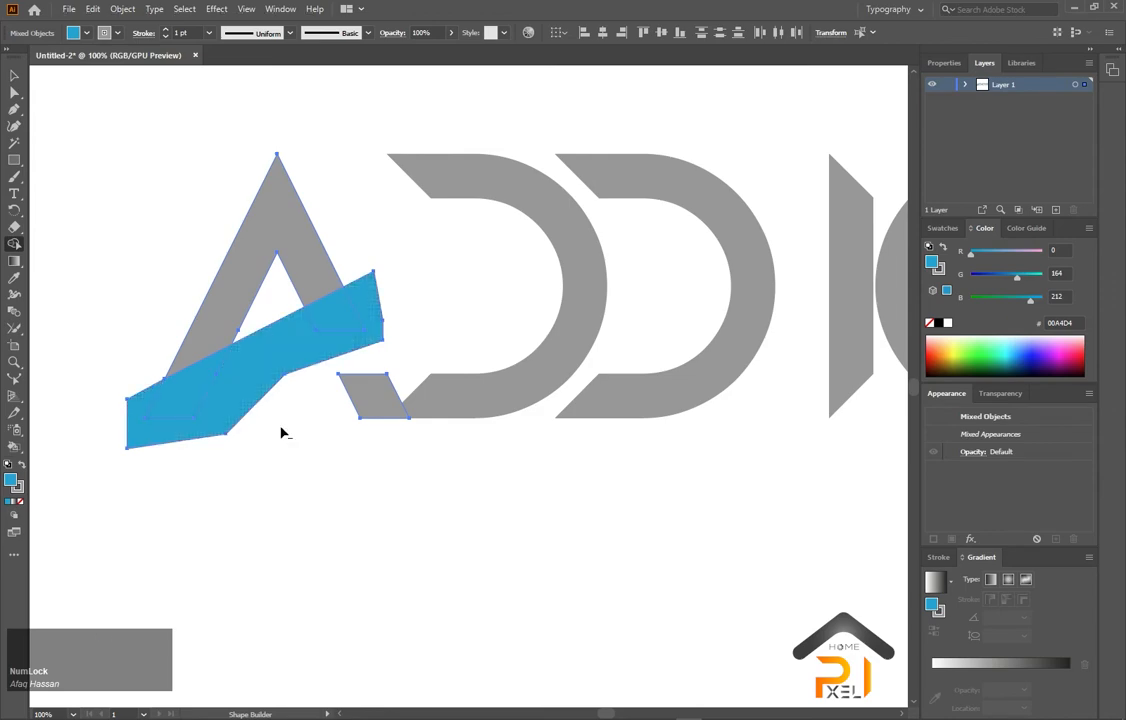
alt+click(271, 378)
click(14, 75)
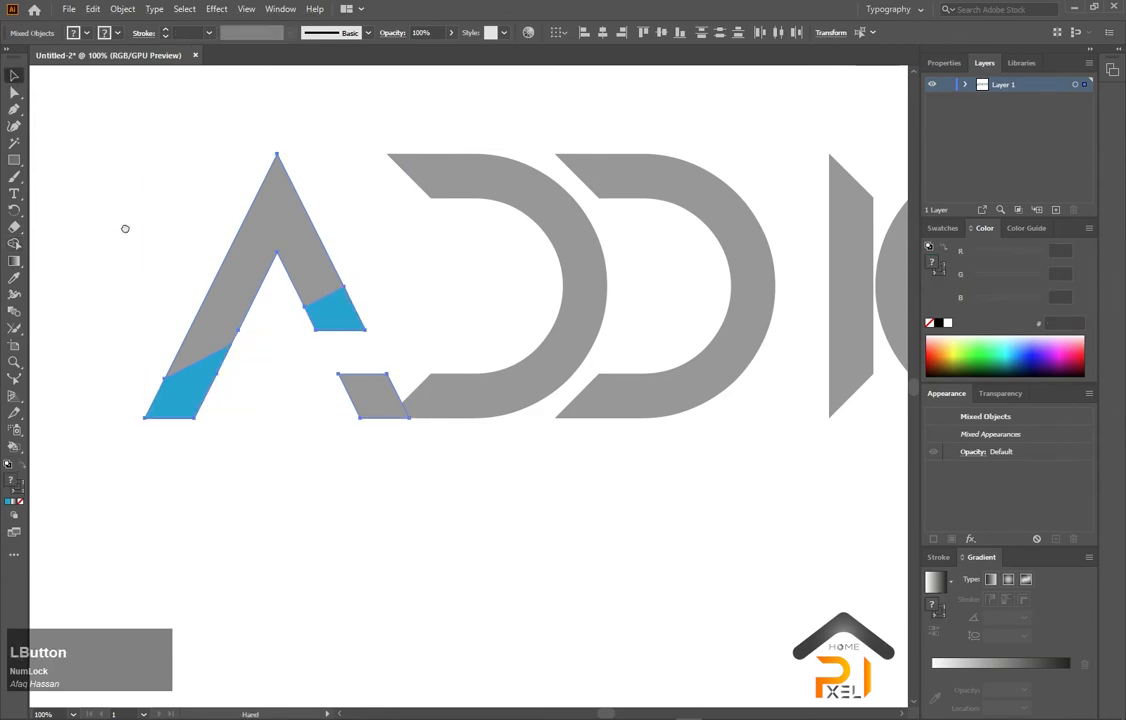
drag(125, 229, 101, 266)
click(172, 476)
- Fill both blue leg ends of the A with a linear blue-to-black gradient with its midpoint at 70.603%
click(163, 447)
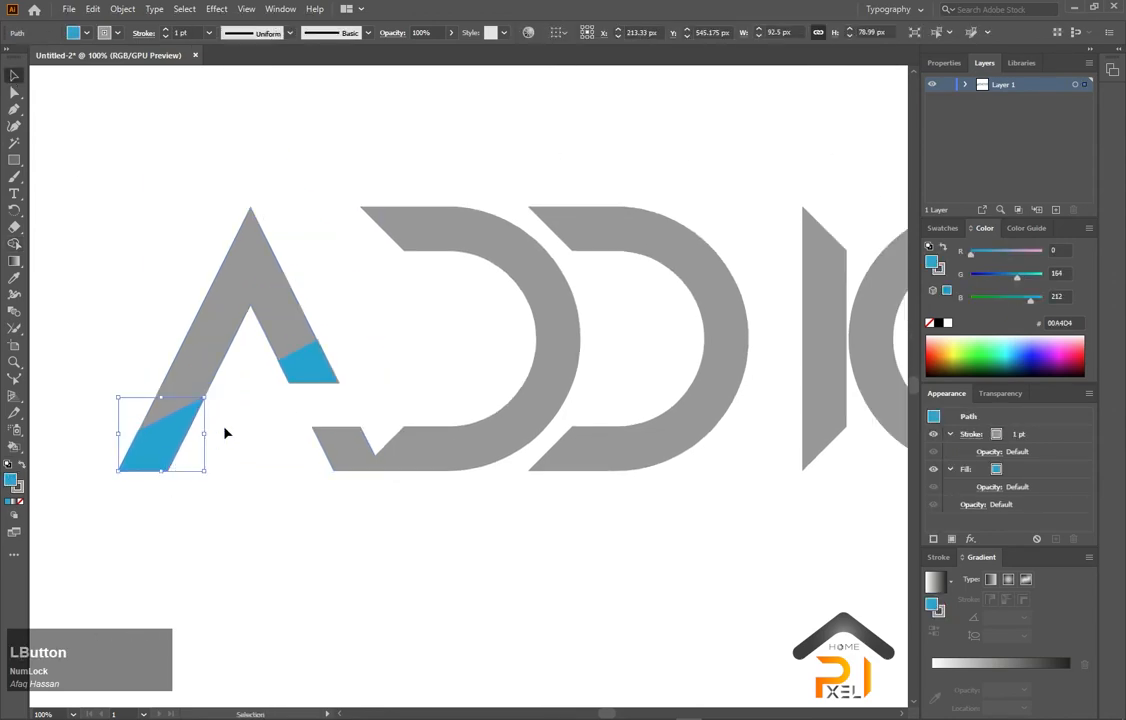
shift+click(325, 385)
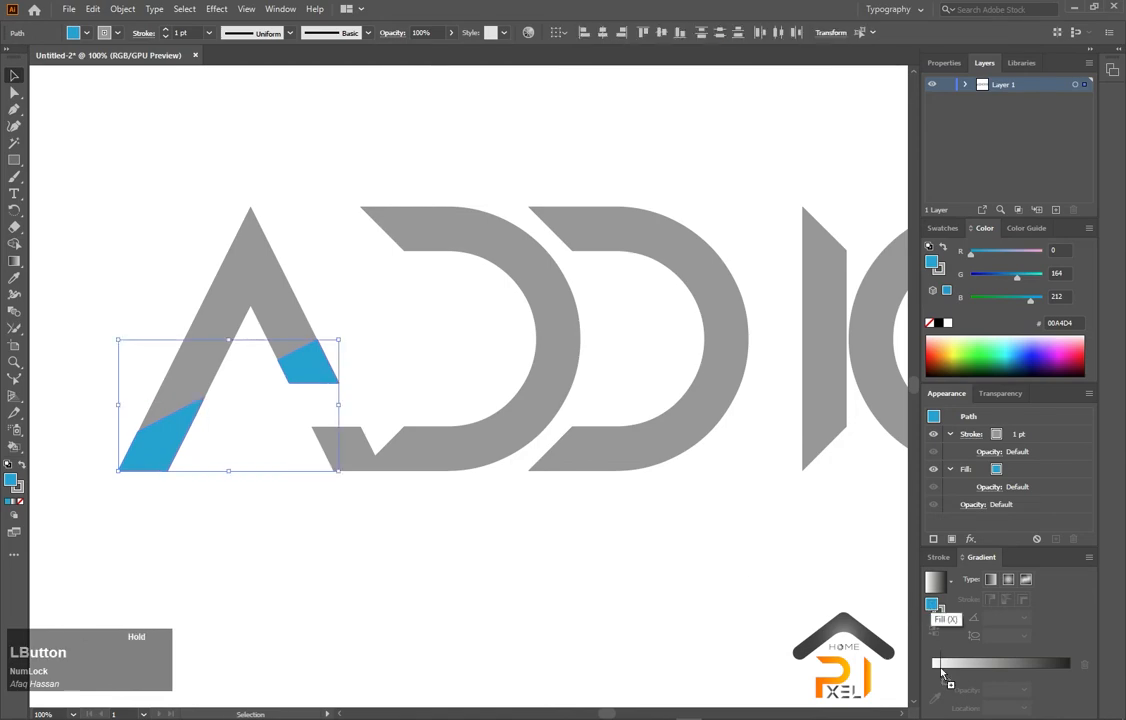
drag(932, 684, 933, 665)
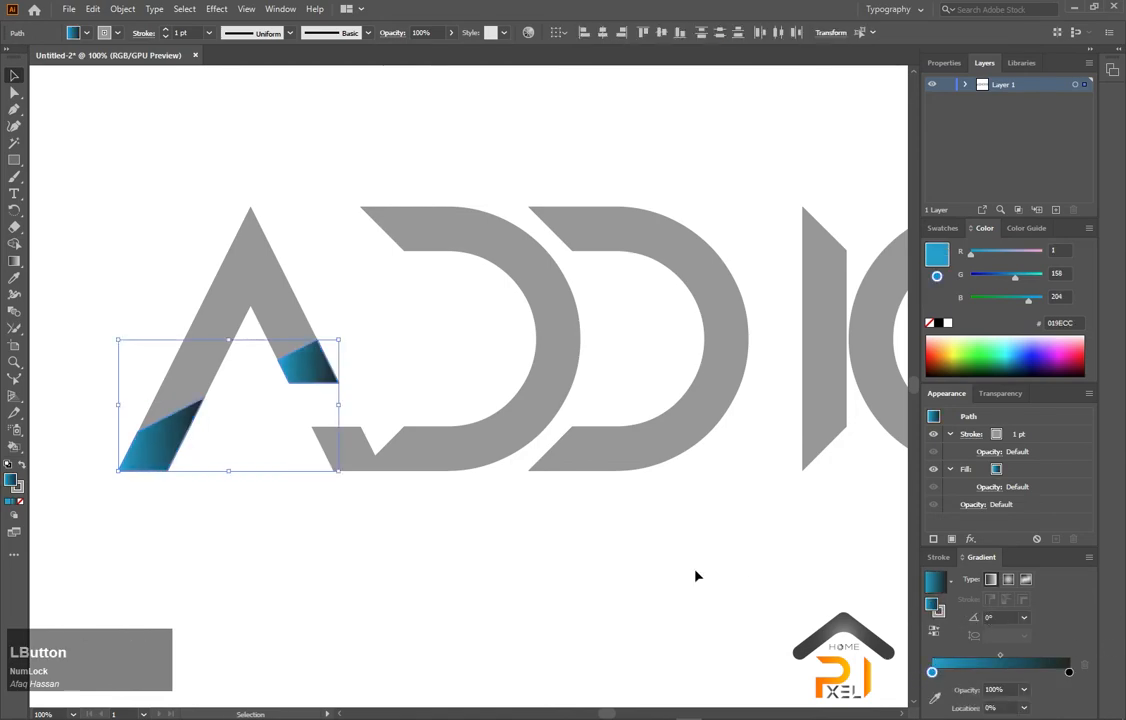
key(ctrl+minus)
- Angle the gradient on the A's left foot at about 113° so black meets the gray, and remove that piece's outline
click(272, 462)
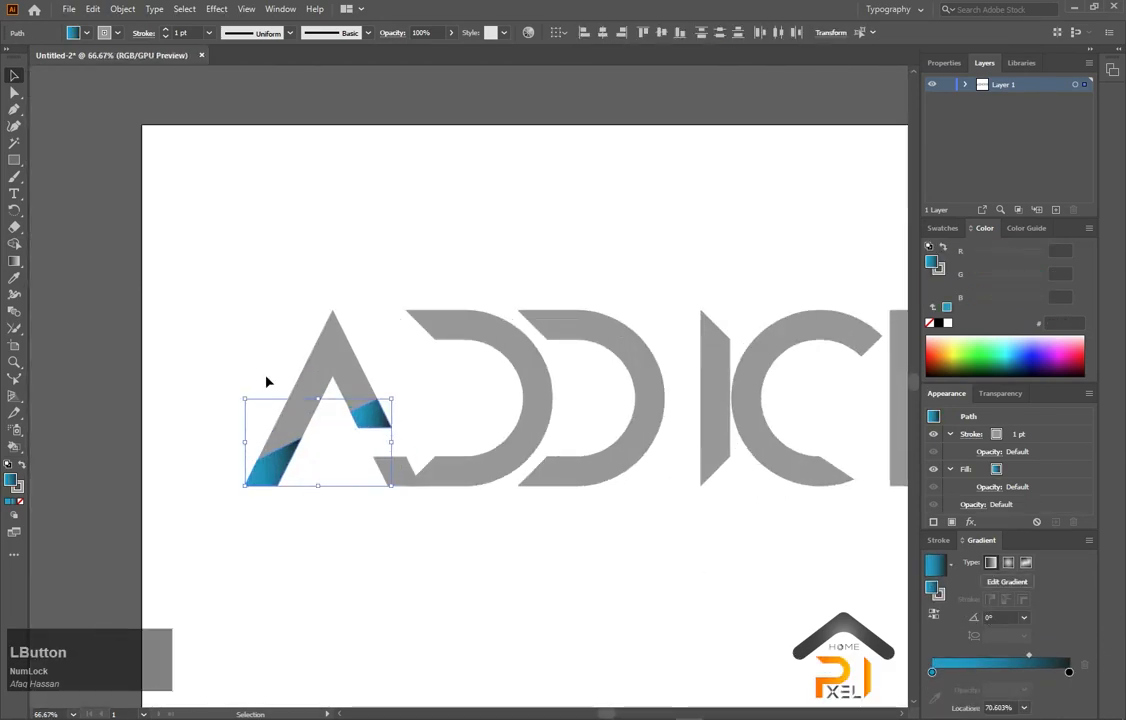
click(16, 261)
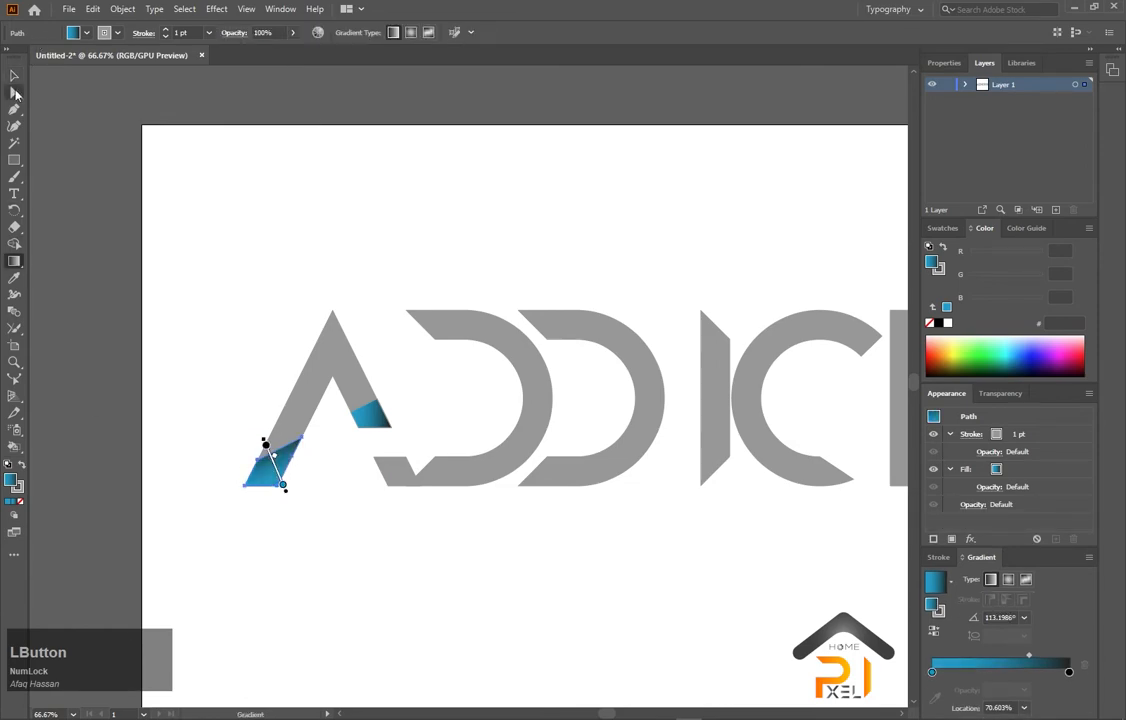
click(14, 77)
click(364, 279)
- Remove the outline of the A's right blue piece and run its gradient from blue at the lower edge to black at the gray edge
scroll(298, 486, up, 2)
drag(442, 506, 369, 626)
scroll(368, 600, up, 1)
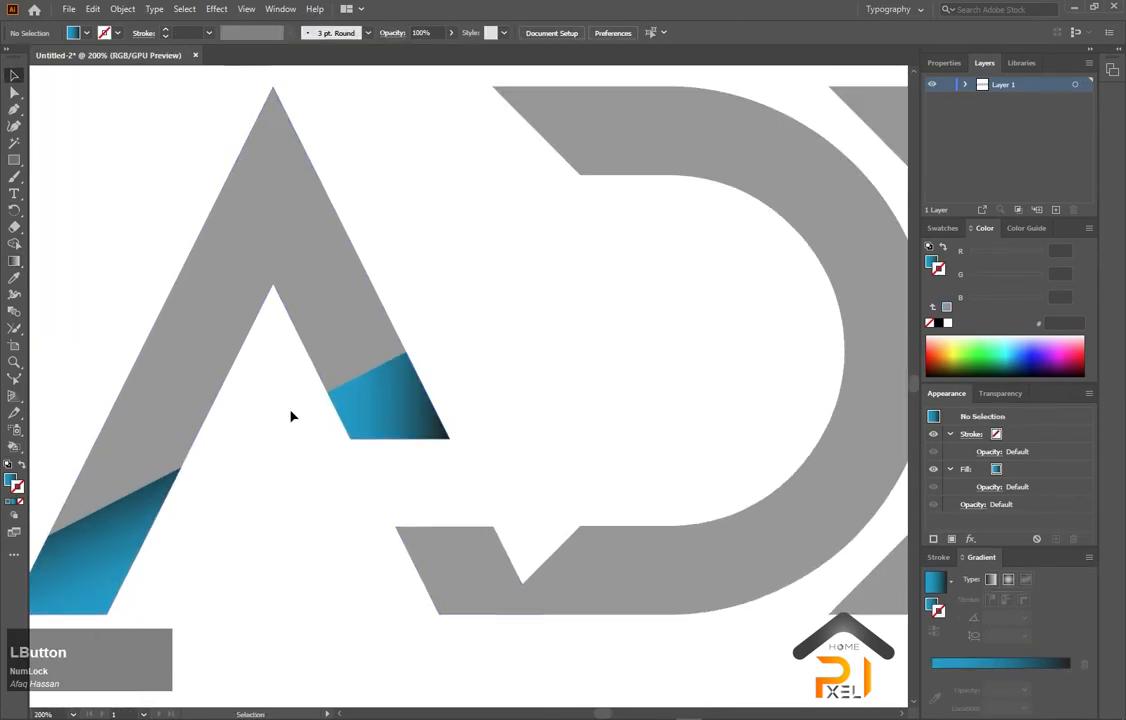
click(417, 408)
key(g)
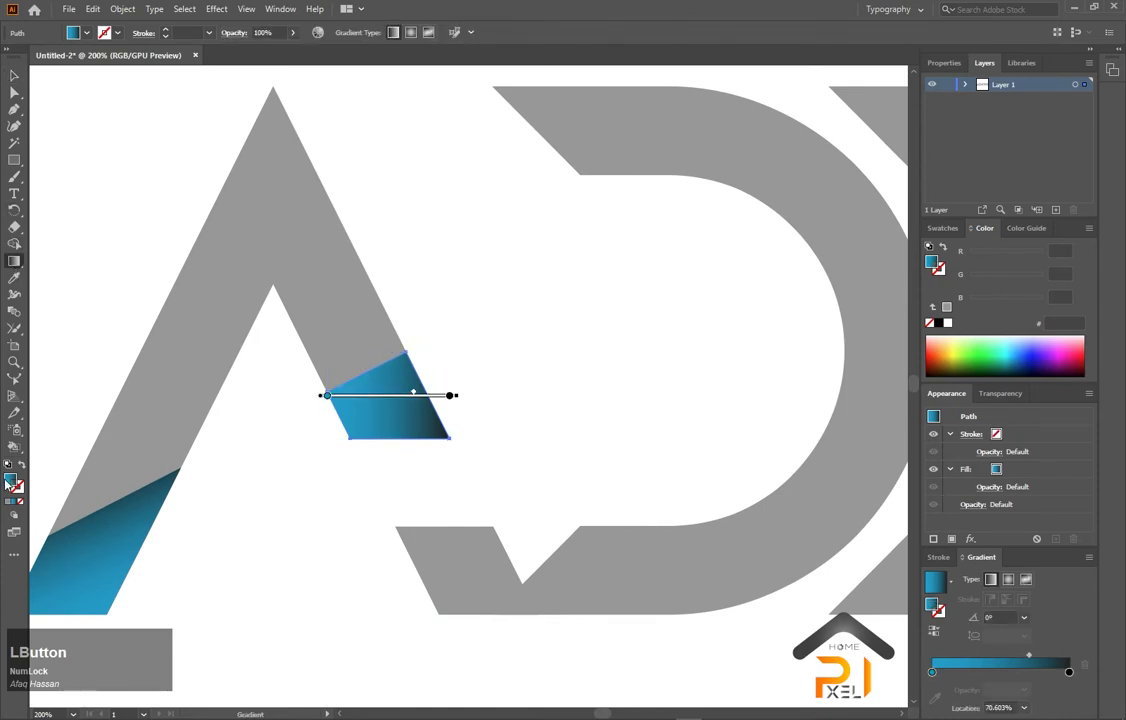
drag(415, 457, 356, 358)
click(14, 76)
click(113, 173)
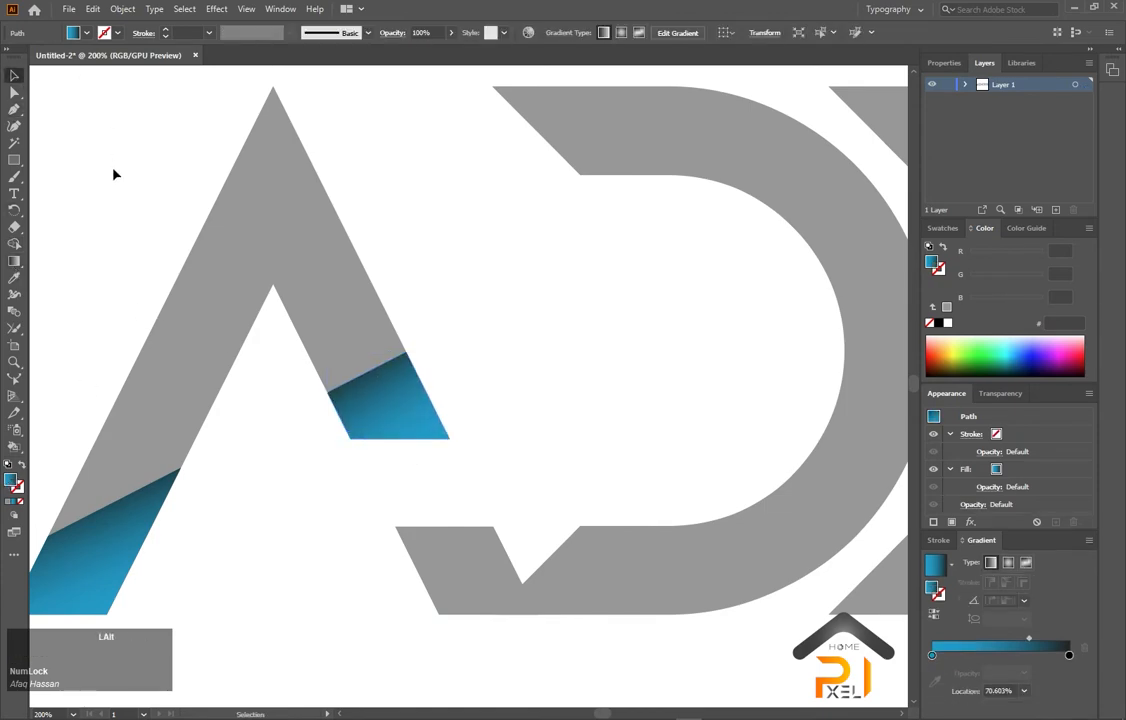
- Fill the gray body of the A with a linear gradient from gray 999999 to black, without the blue stop
scroll(265, 240, down, 4)
scroll(307, 250, up, 2)
click(413, 506)
click(307, 411)
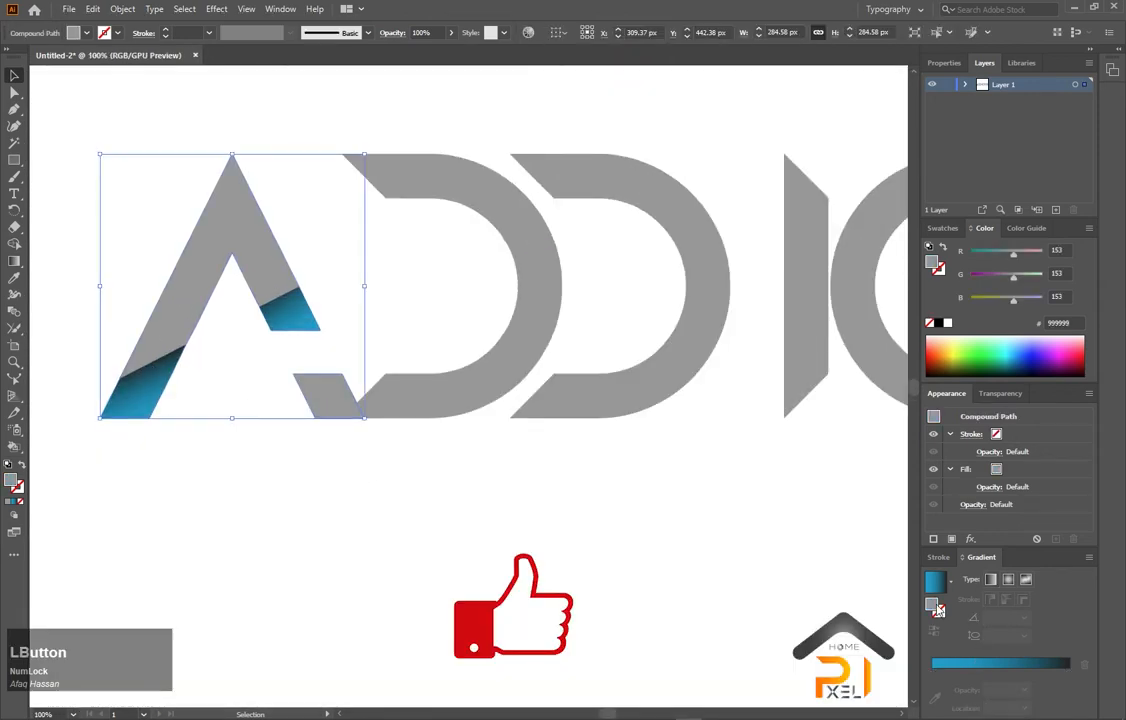
click(938, 670)
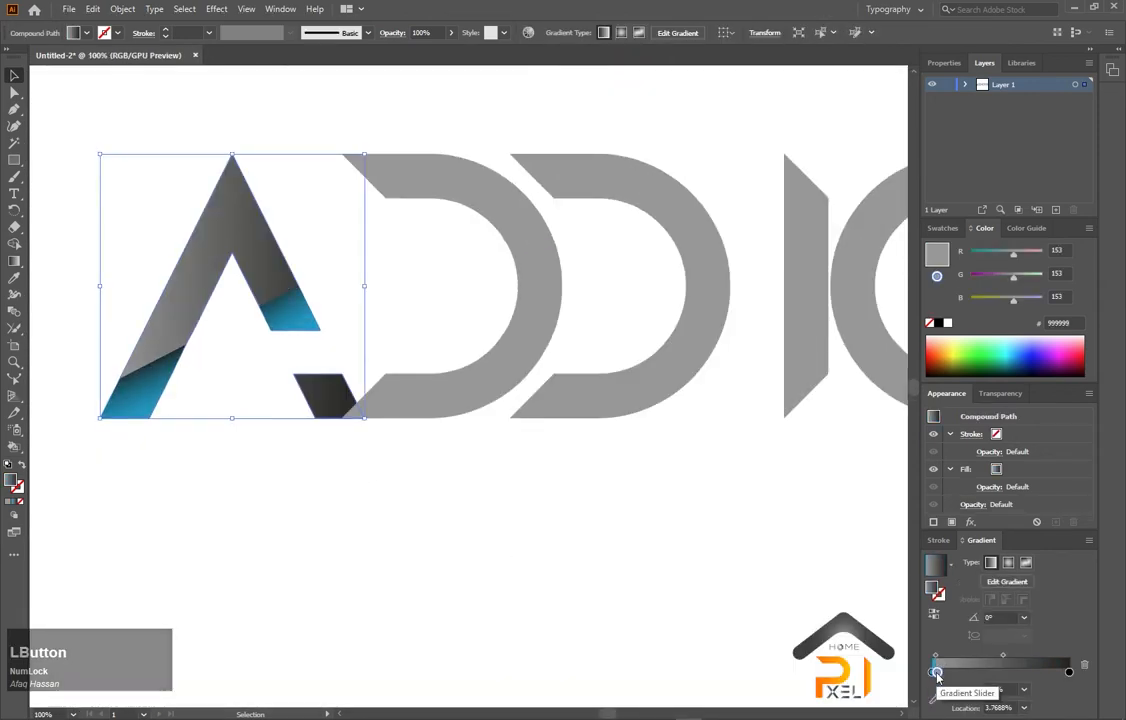
drag(937, 673, 955, 673)
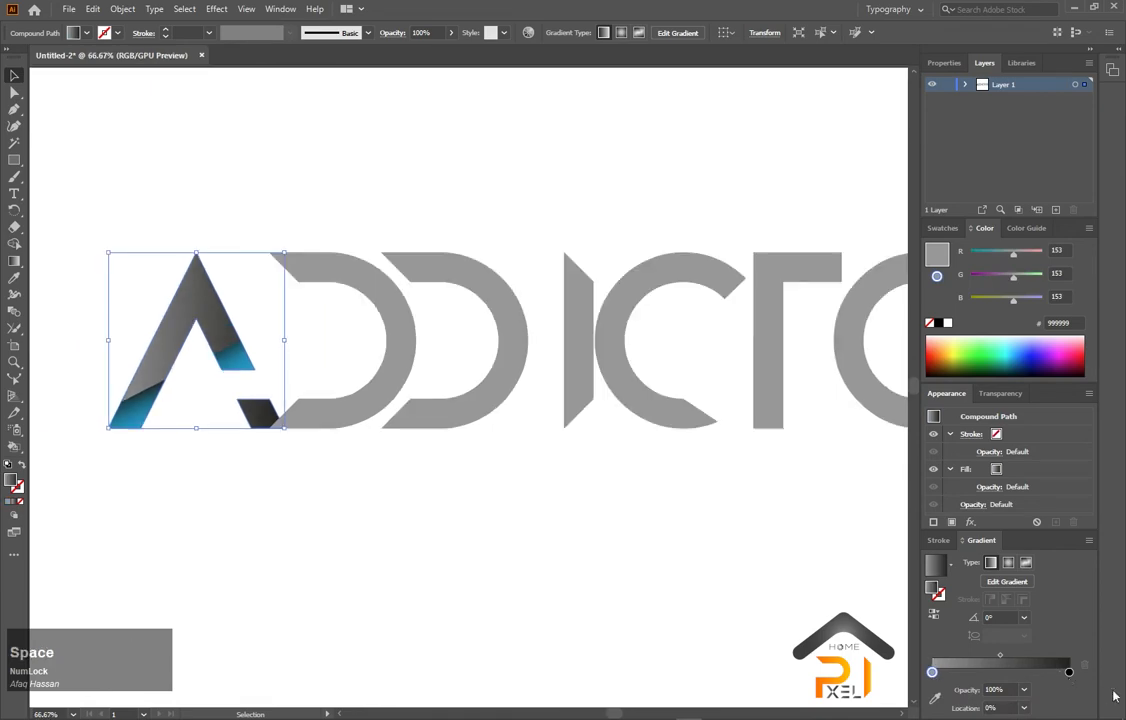
- Set the end color of the A's body gradient to 89% black and its start color to 13% black
click(1069, 675)
drag(1040, 251, 1033, 257)
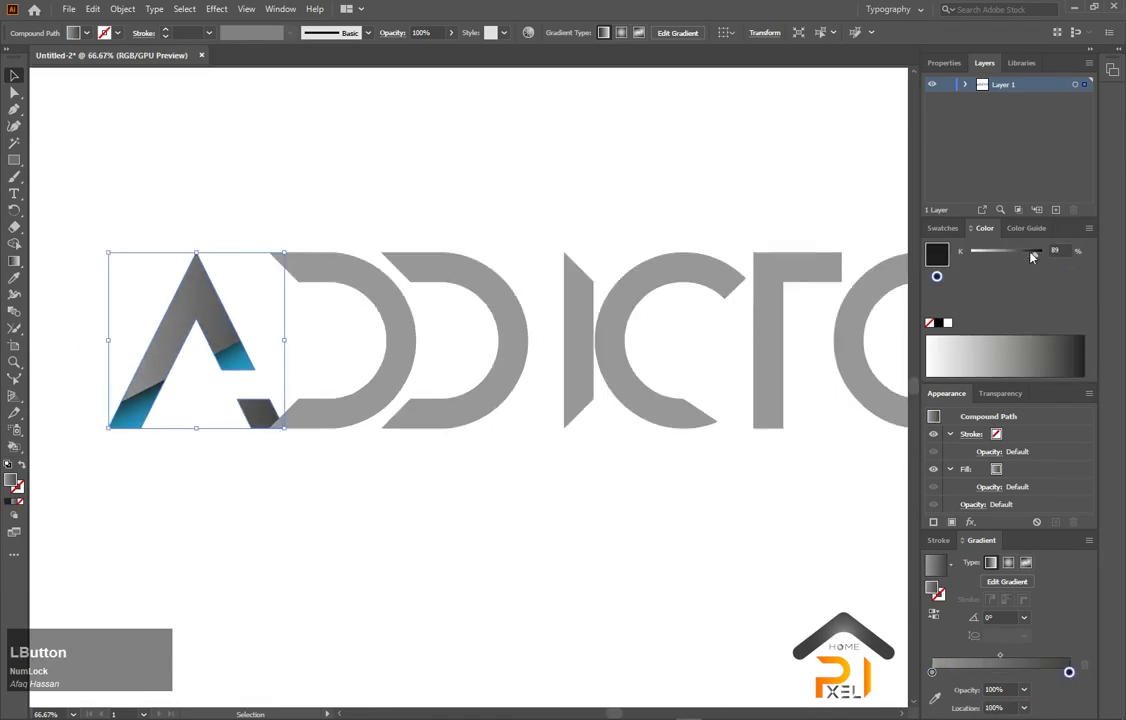
drag(883, 432, 897, 378)
click(932, 673)
drag(994, 255, 981, 258)
- Redirect the A's body gradient diagonally at about -41° from the upper left to the lower right
key(g)
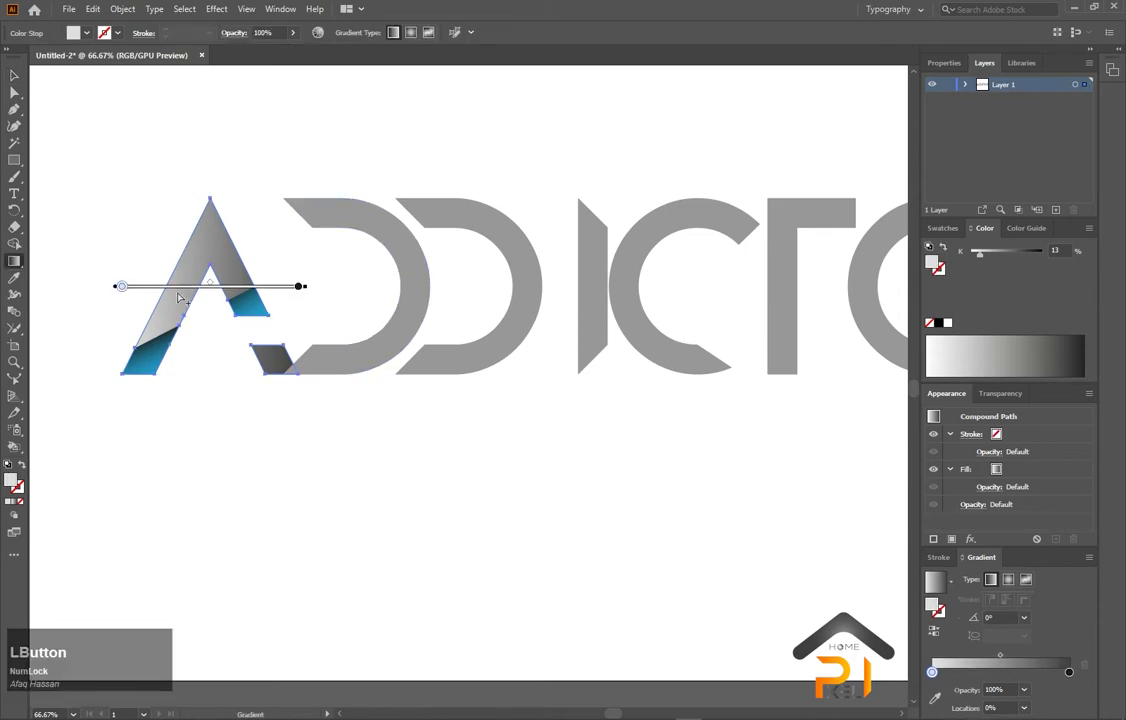
drag(144, 267, 285, 391)
click(13, 75)
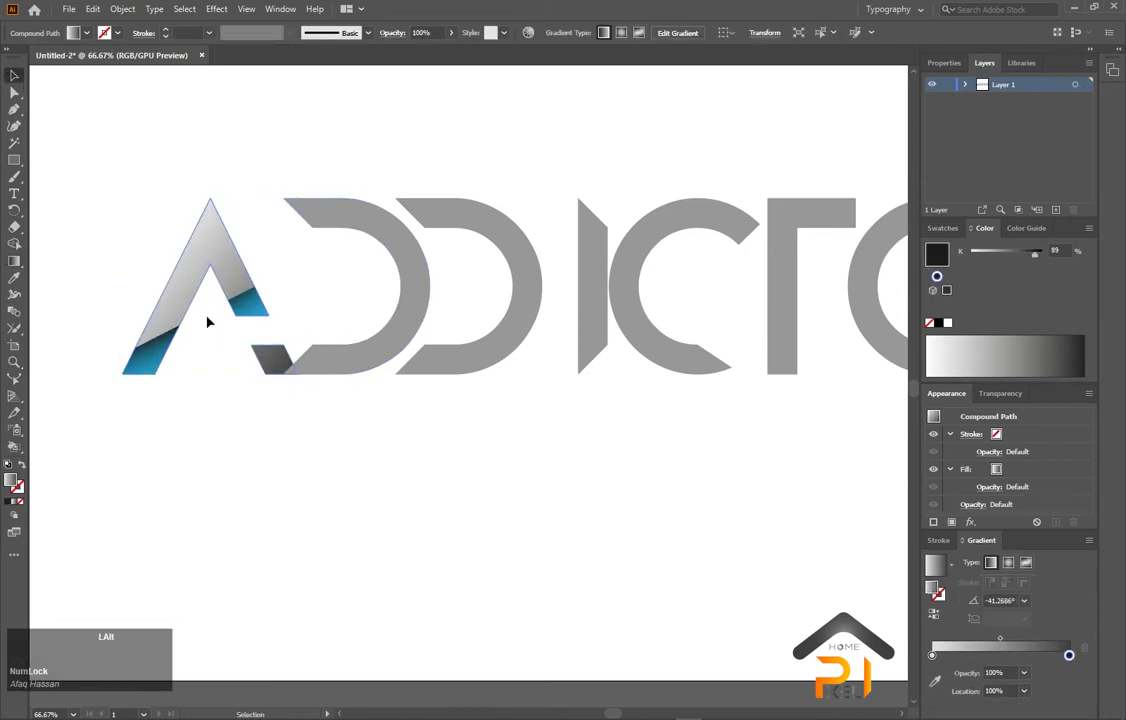
scroll(207, 320, up, 1)
click(505, 474)
- Draw a closed Pen shape with default fill and stroke over the first D's upper arm, tapering along the curve to its outer right edge
mouse_move(511, 474)
mouse_down()
mouse_move(435, 505)
mouse_move(511, 485)
mouse_up()
click(17, 110)
scroll(398, 147, up, 1)
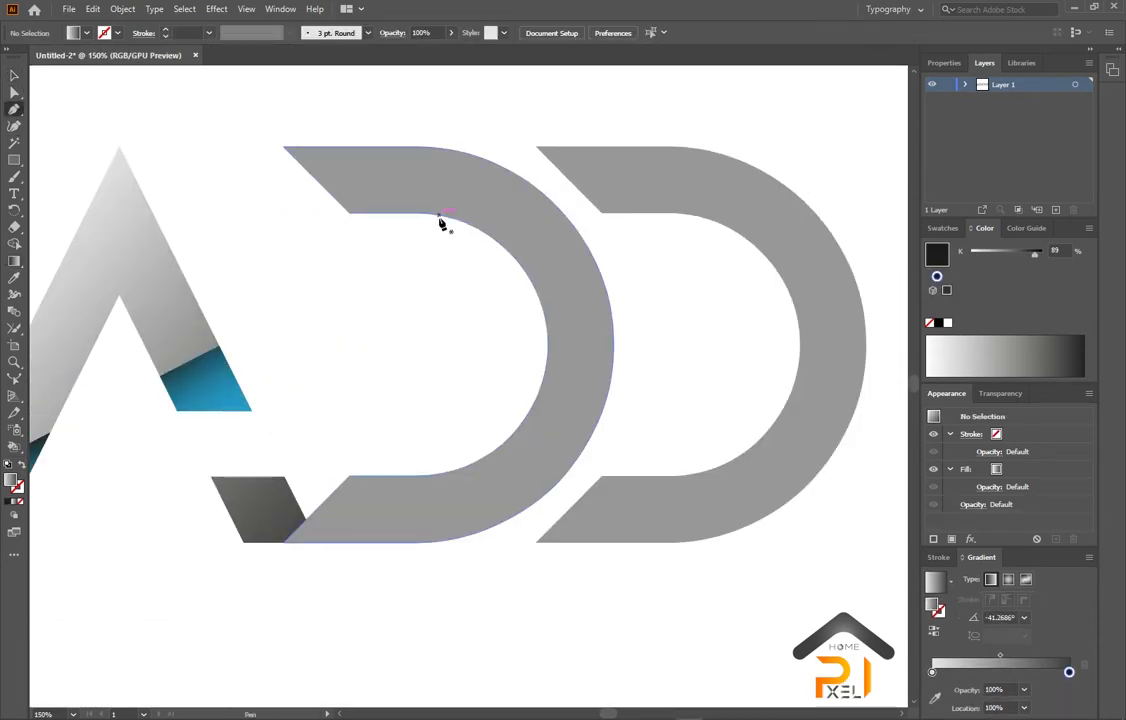
drag(439, 215, 659, 373)
click(607, 297)
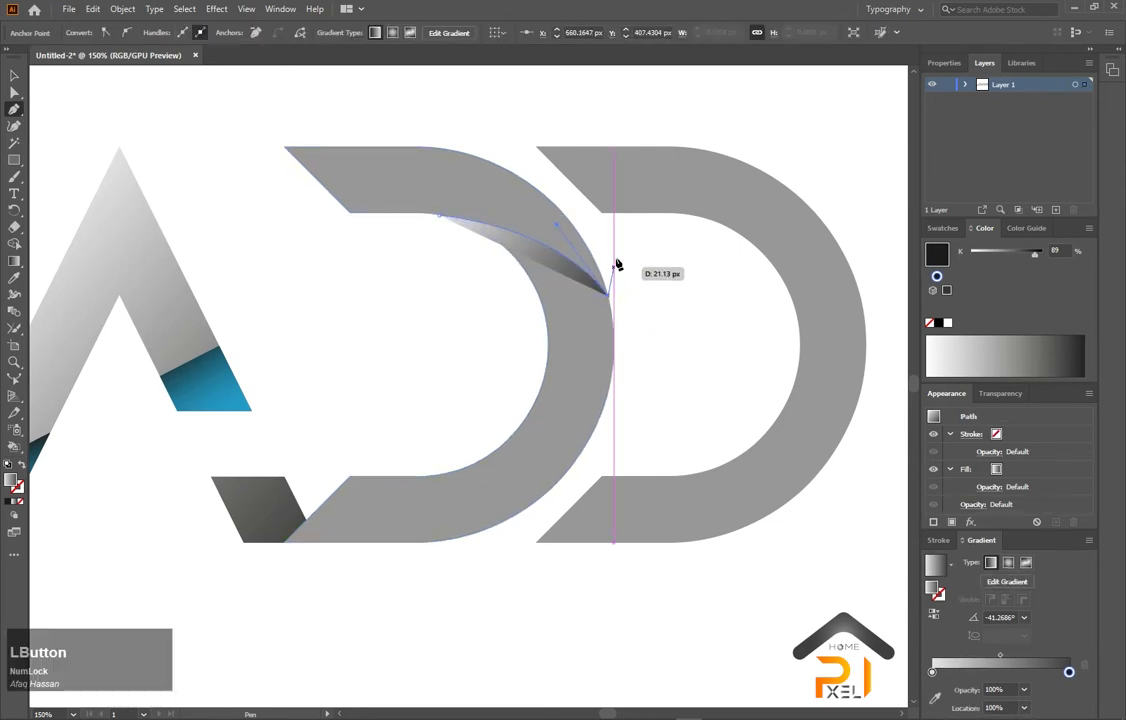
click(9, 465)
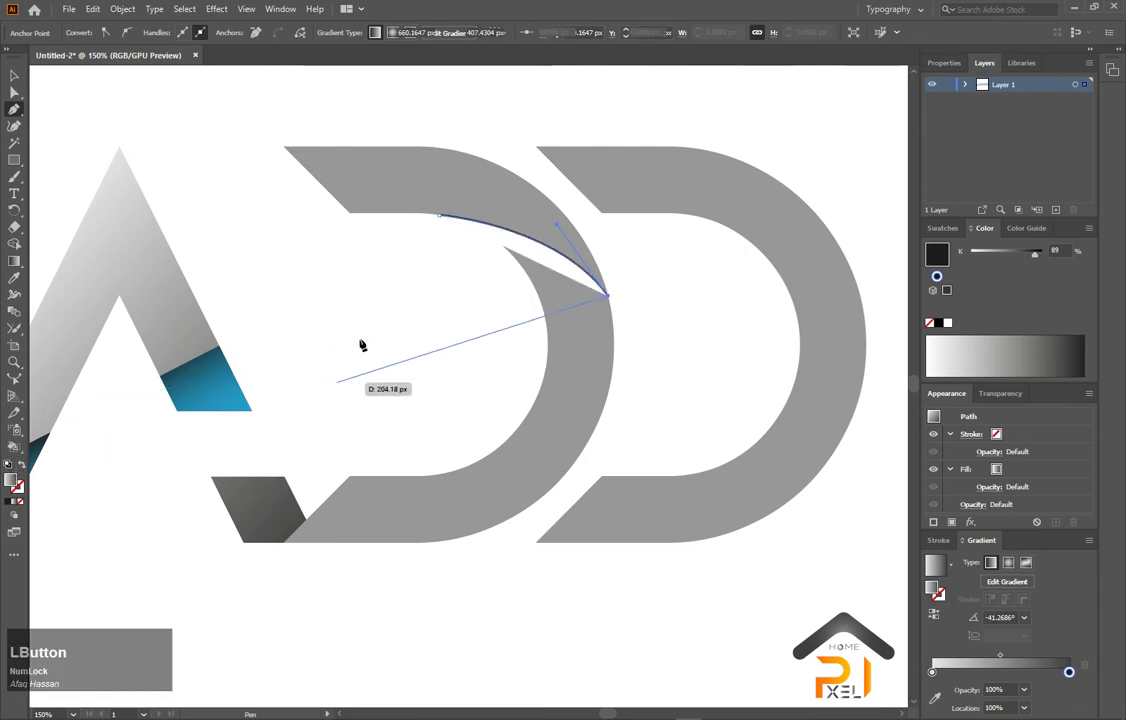
drag(515, 175, 435, 130)
click(513, 180)
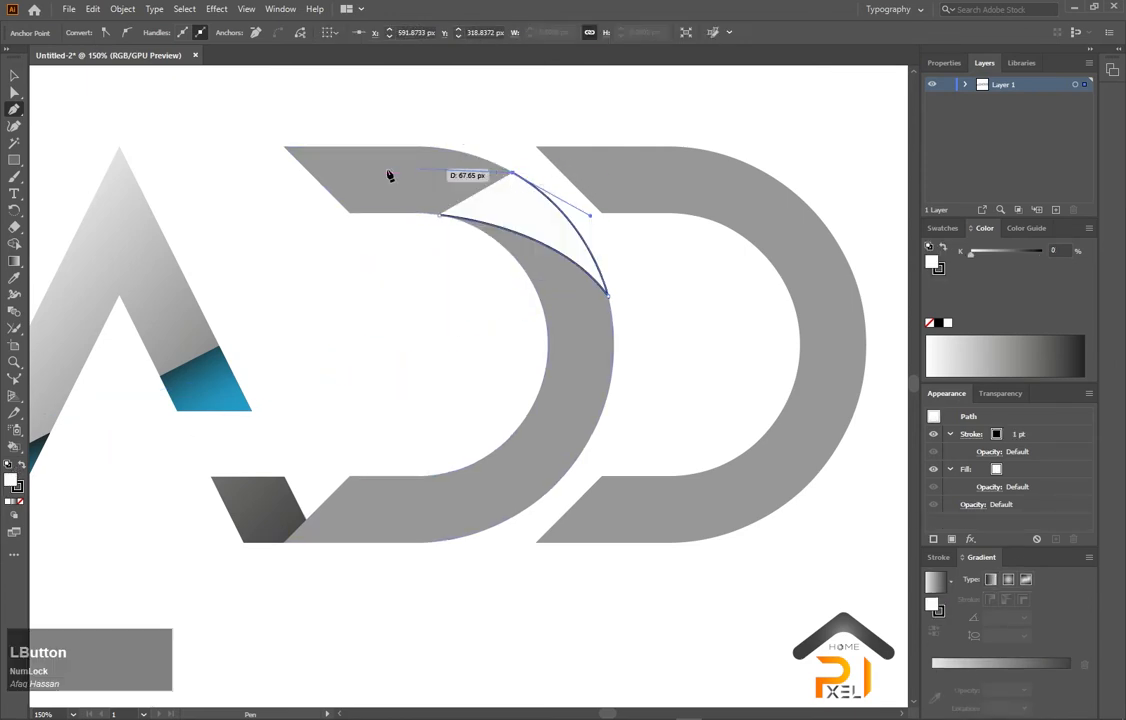
drag(355, 150, 335, 149)
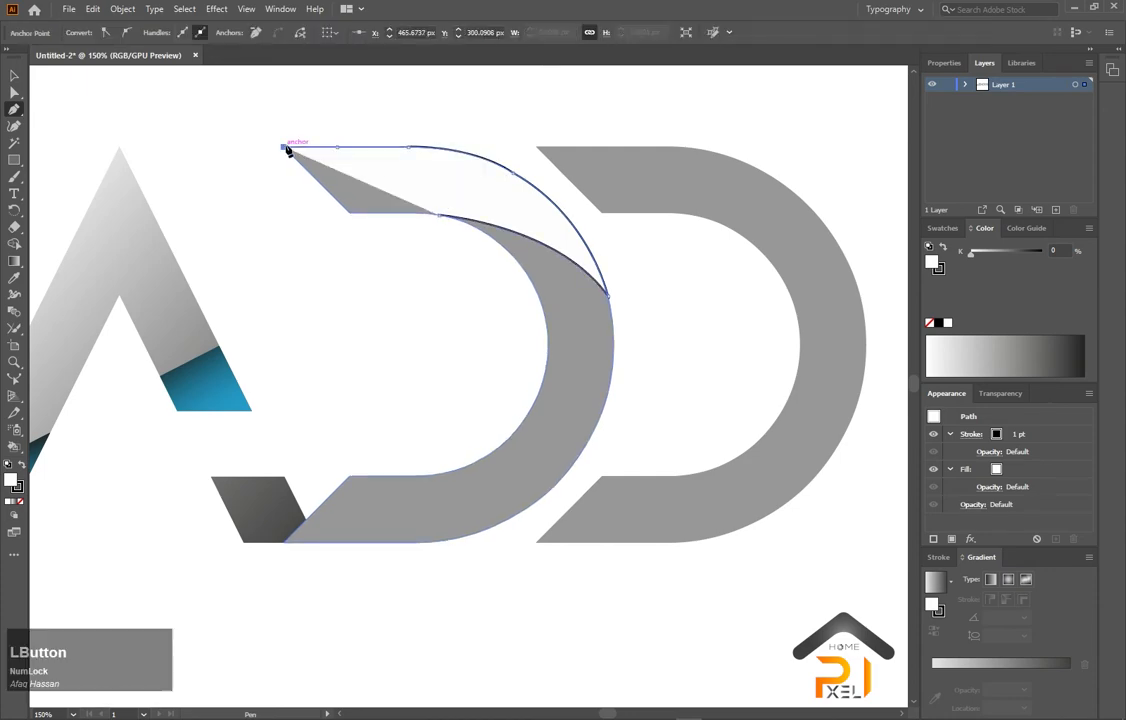
click(285, 147)
click(349, 212)
click(441, 218)
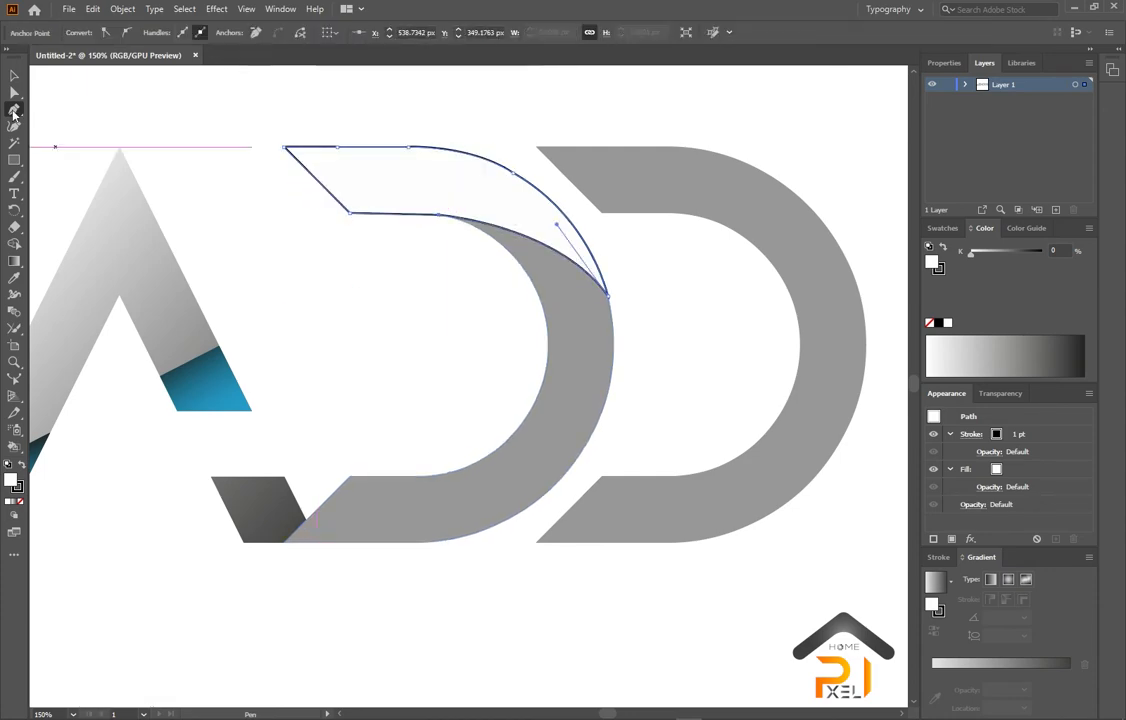
- Sample the A's blue gradient onto the D's new upper piece and redirect it downward at about -101°
click(15, 279)
click(224, 402)
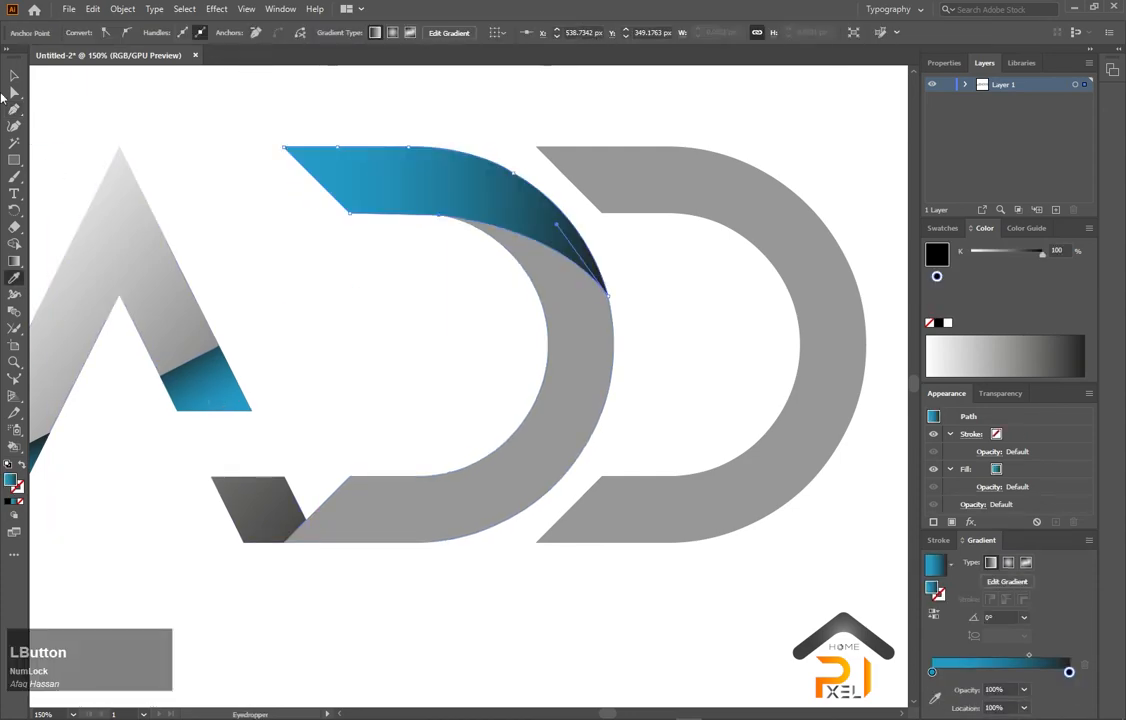
click(15, 261)
mouse_move(387, 130)
mouse_down()
mouse_move(410, 180)
mouse_move(370, 236)
mouse_up()
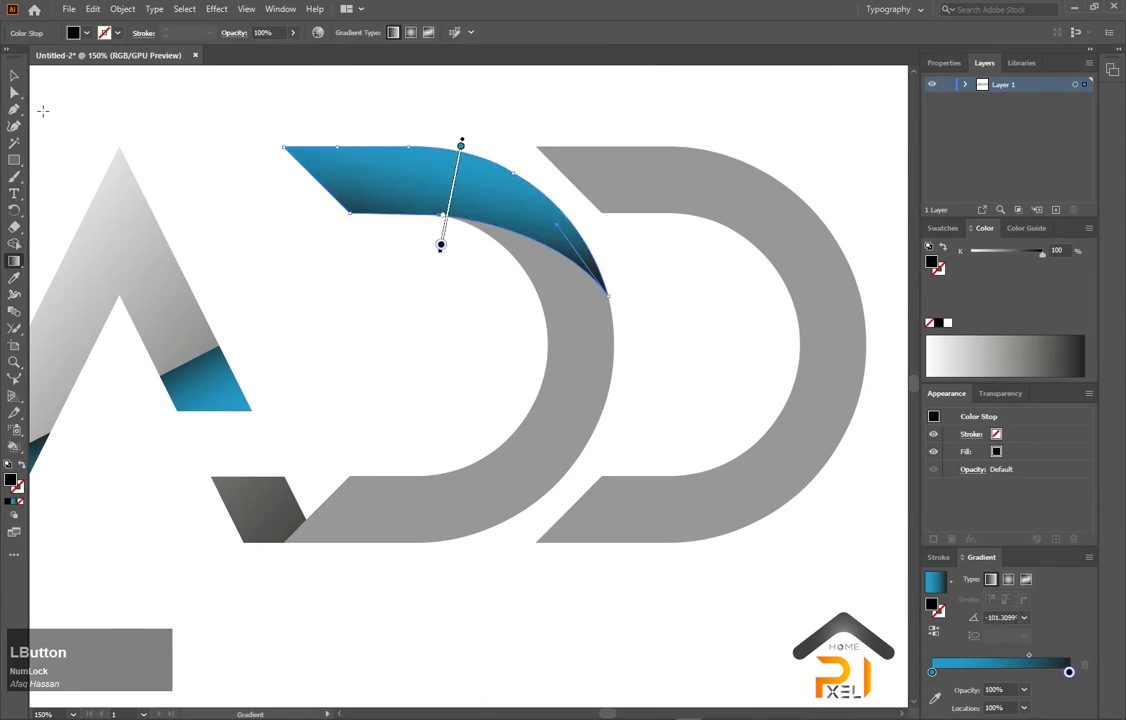
click(12, 74)
scroll(402, 314, down, 2)
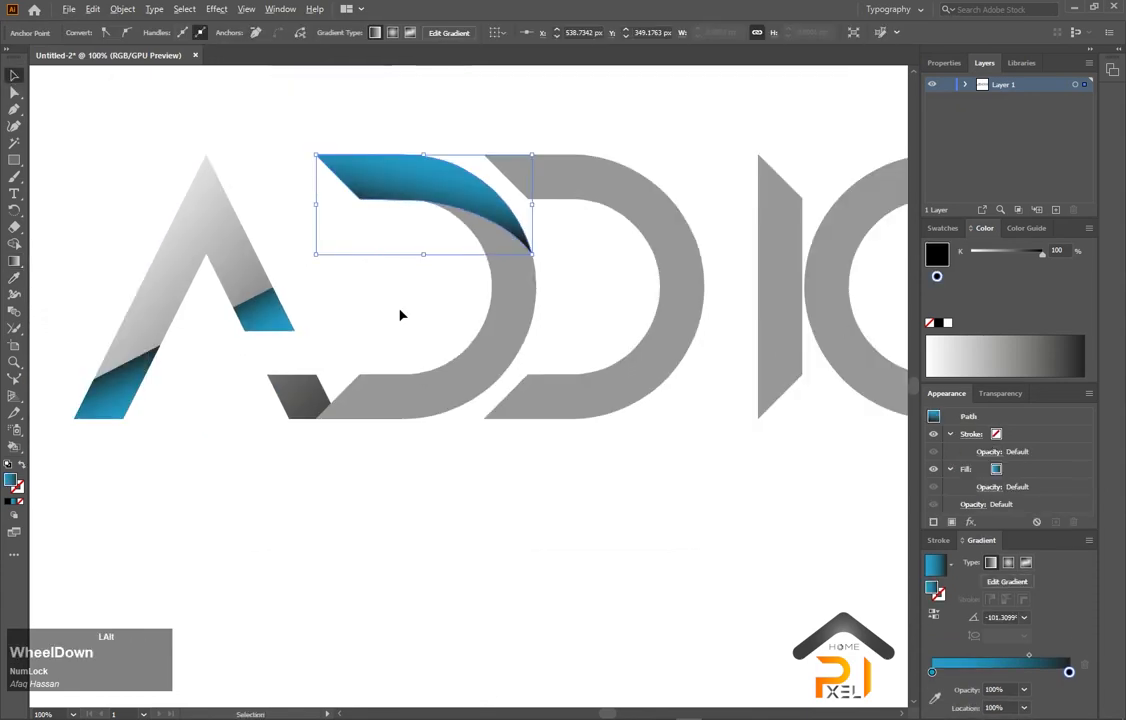
- Copy the D's blue upper piece straight down below the letter and reflect the copy across the horizontal axis
click(517, 517)
drag(454, 188, 454, 497)
right_click(454, 497)
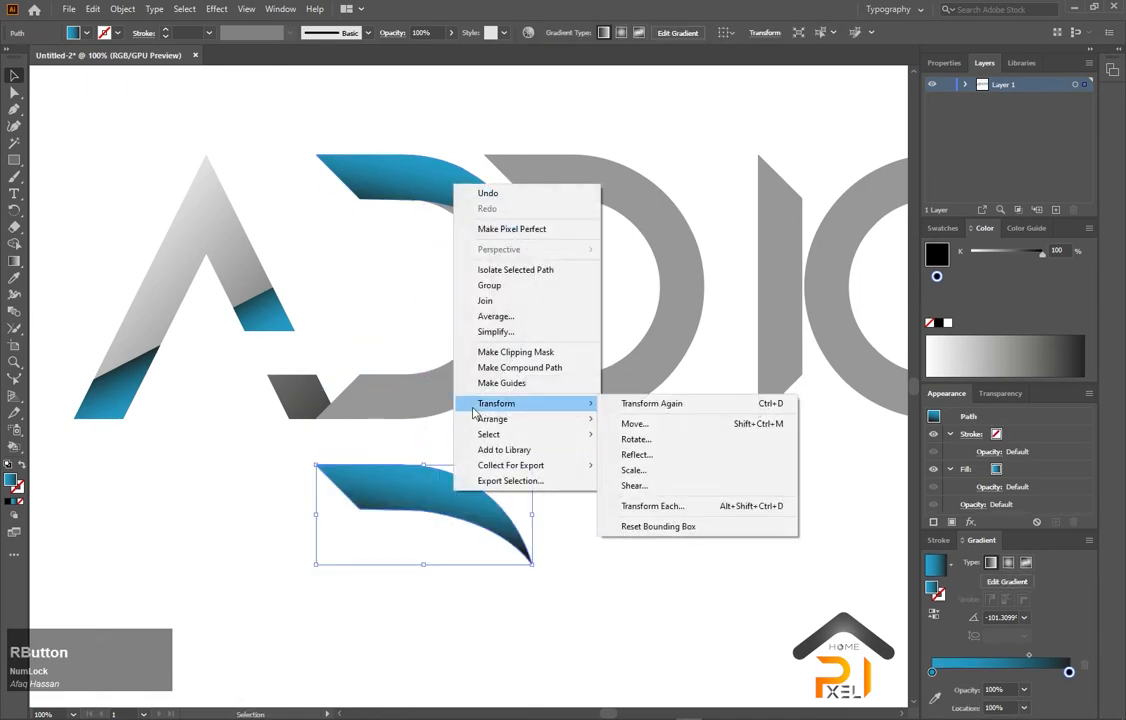
mouse_move(512, 418)
click(645, 454)
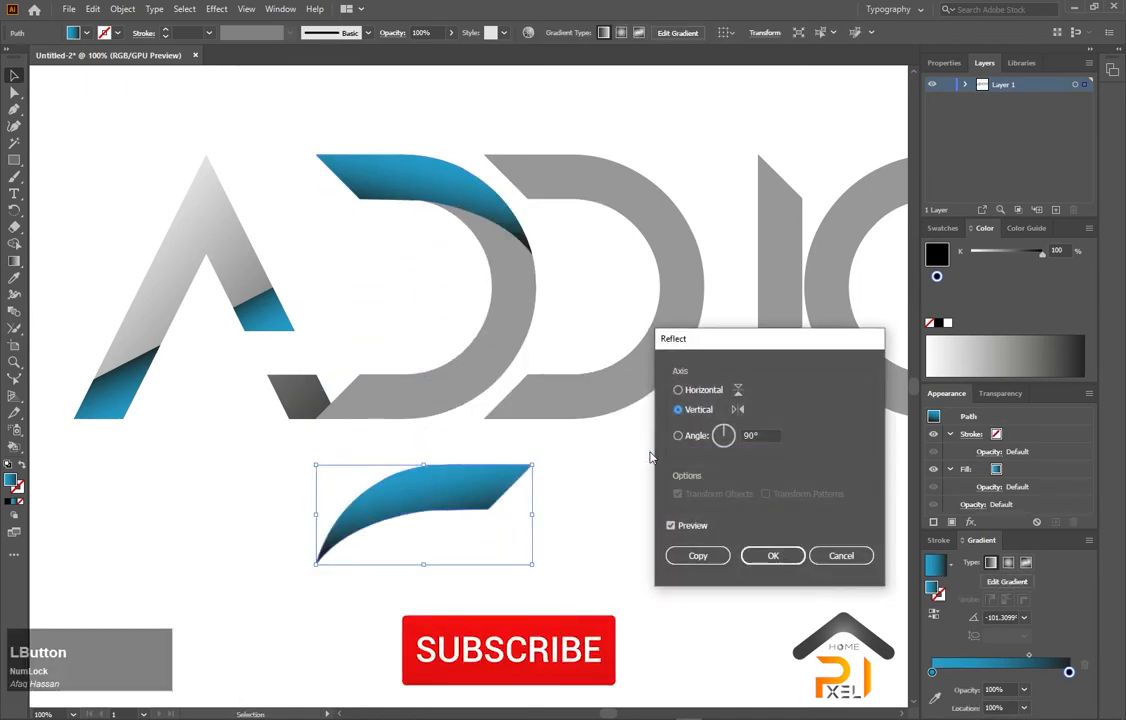
click(678, 389)
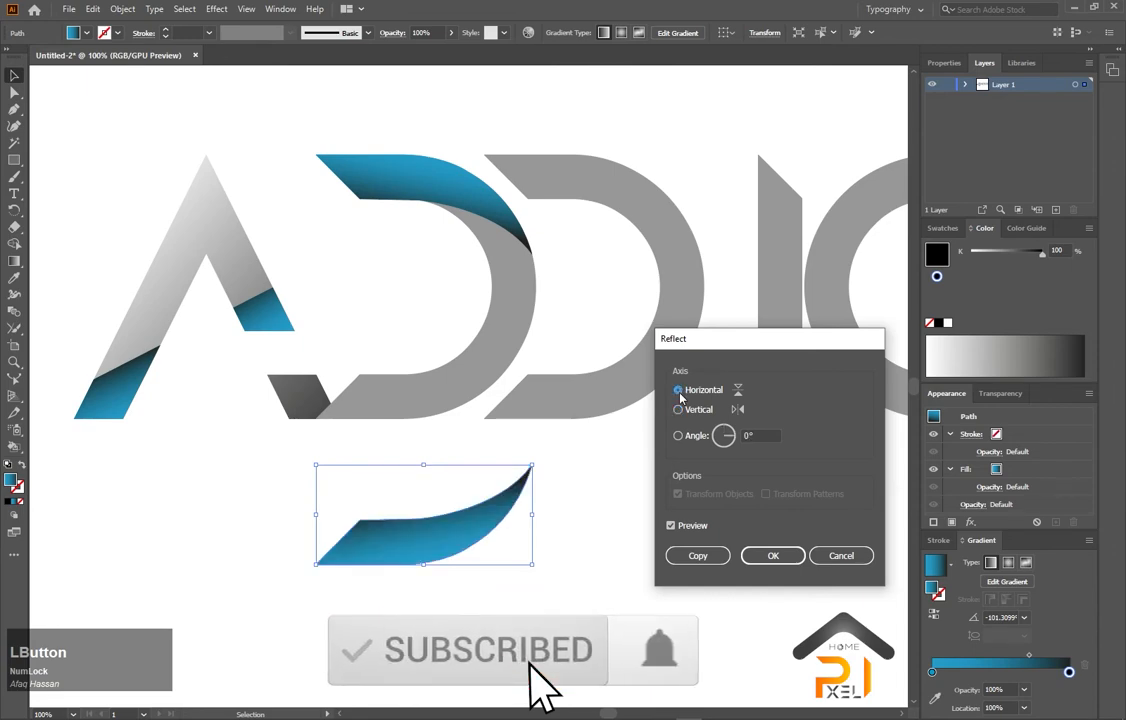
click(773, 555)
- Fit the reflected blue piece onto the first D's lower arm and copy it onto the second D's lower arm
scroll(461, 556, up, 2)
drag(432, 520, 432, 302)
click(432, 302)
scroll(390, 548, down, 3)
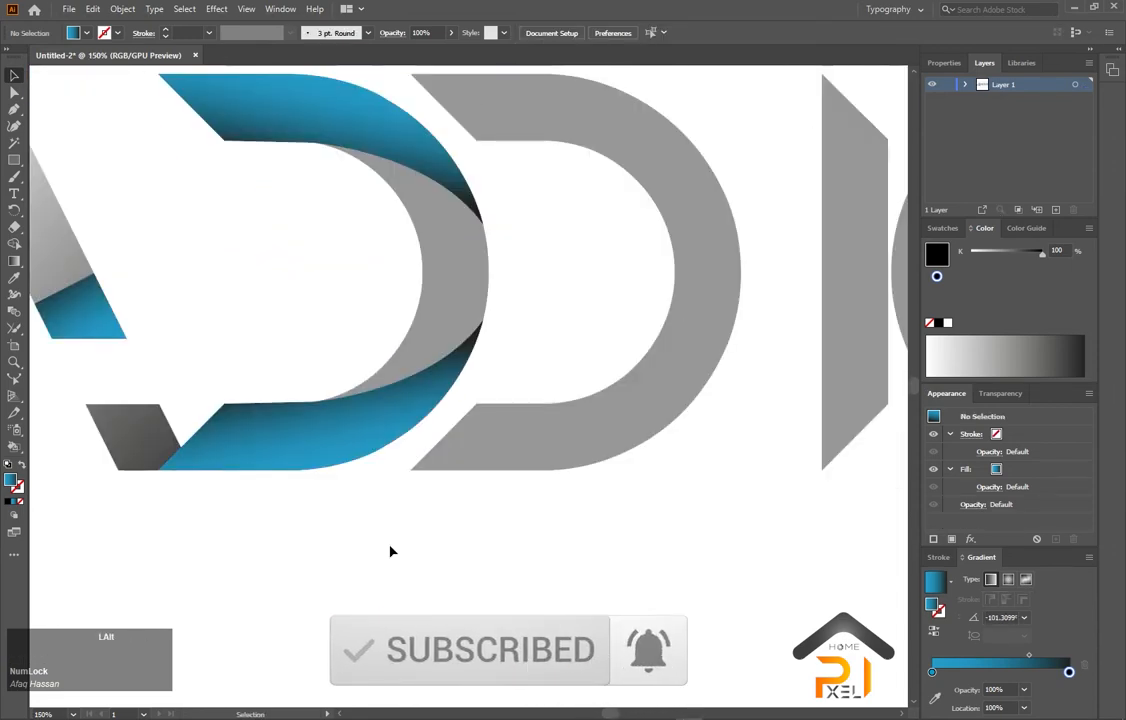
drag(352, 477, 518, 483)
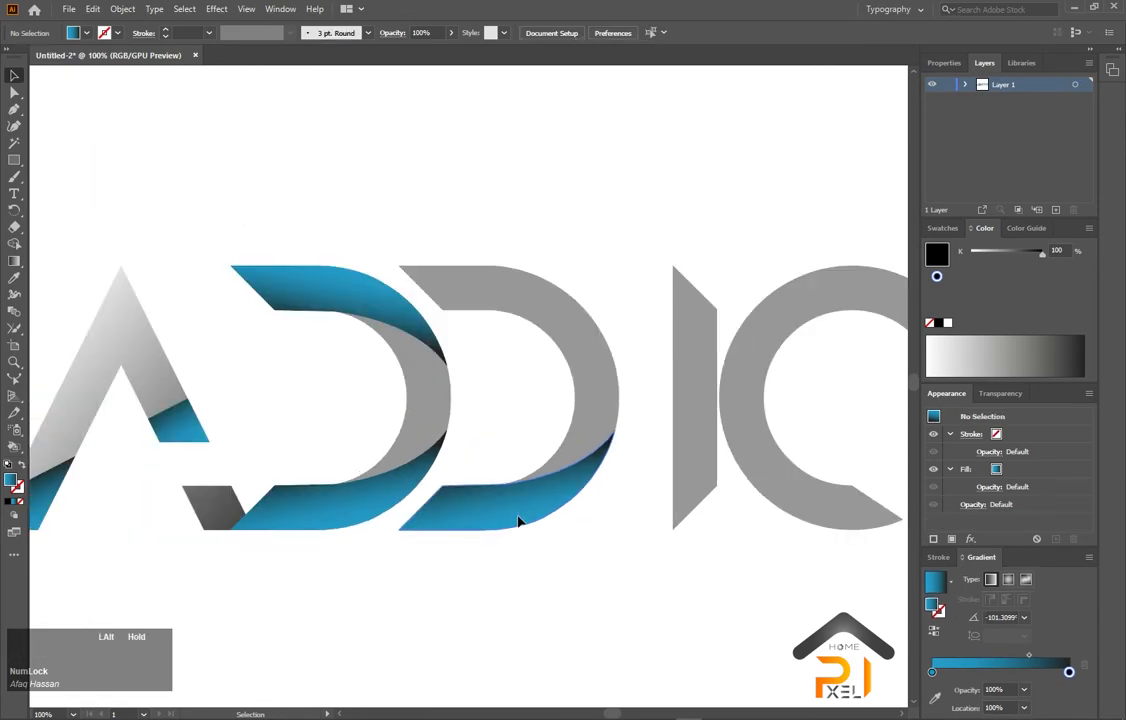
- Copy the second D's lower blue piece upward, reflect it across the horizontal axis and fit it onto that D's upper arm
drag(518, 521, 520, 311)
right_click(518, 307)
mouse_move(585, 528)
click(705, 575)
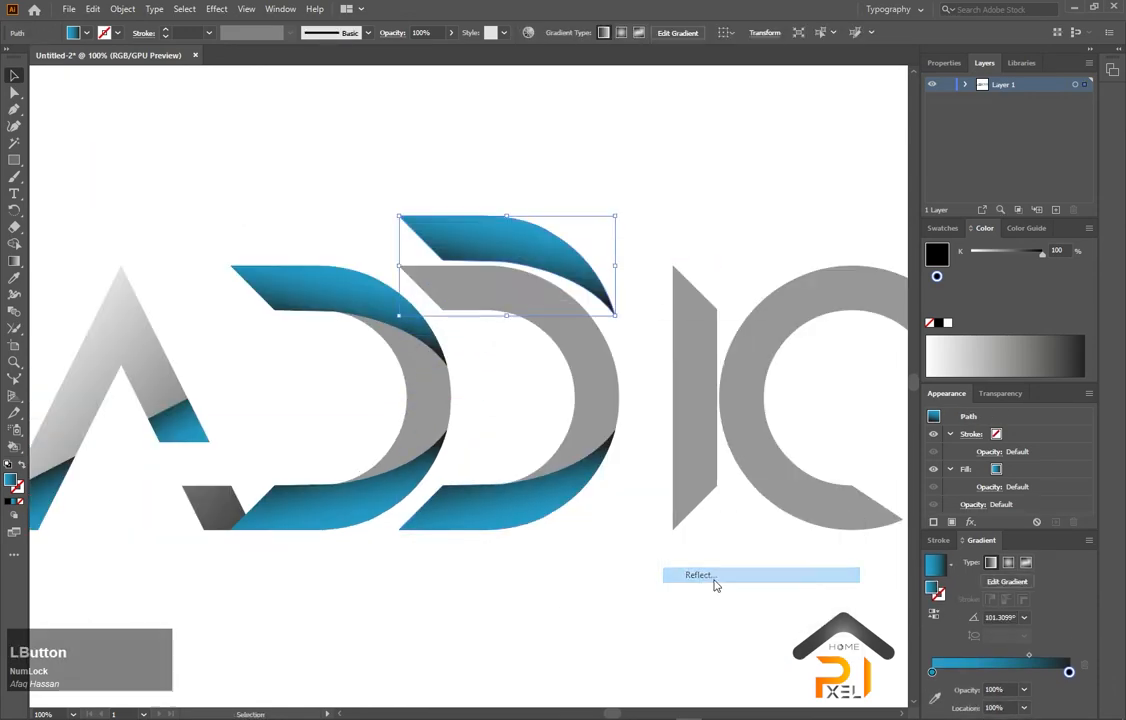
click(755, 563)
drag(490, 231, 490, 281)
click(621, 229)
- Apply the A's gray body gradient to the gray bodies of both D letters
scroll(513, 300, down, 1)
click(465, 380)
shift+click(380, 365)
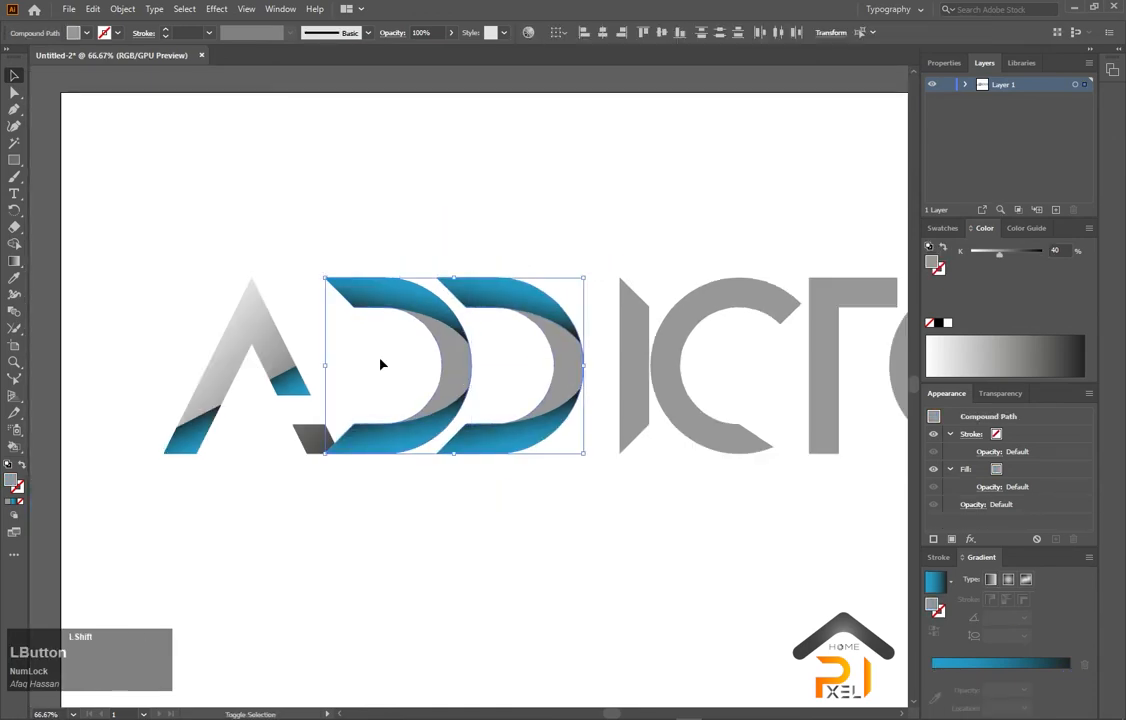
click(15, 281)
click(267, 335)
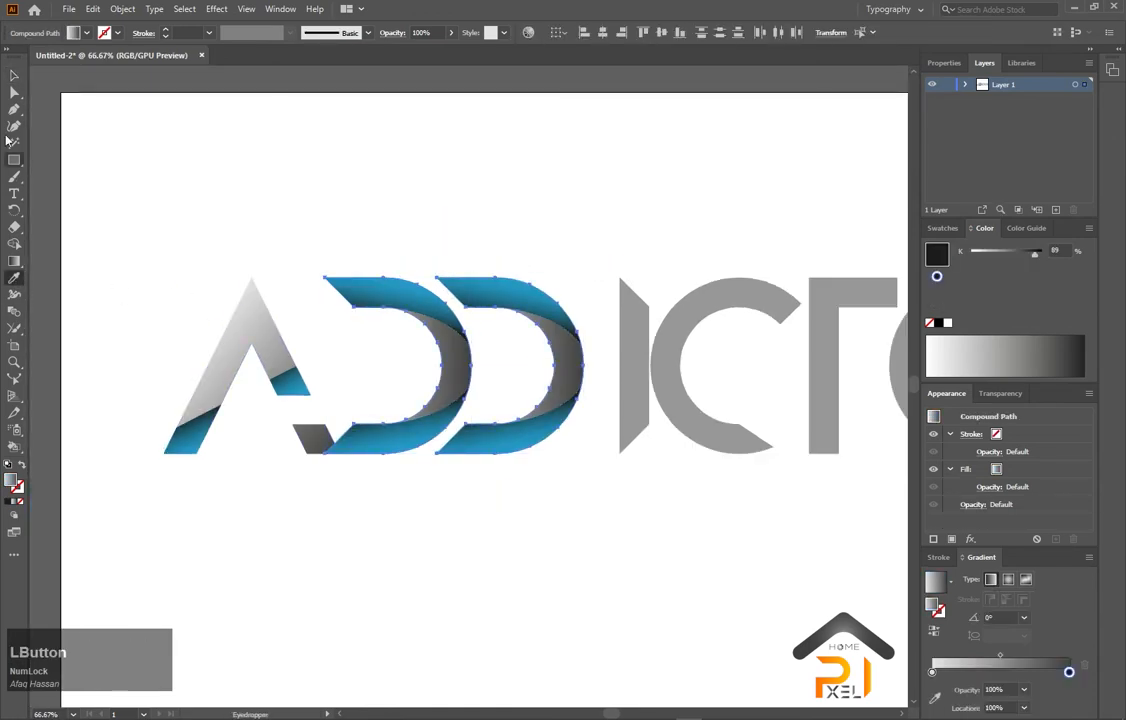
click(15, 76)
scroll(465, 377, down, 2)
scroll(372, 347, up, 2)
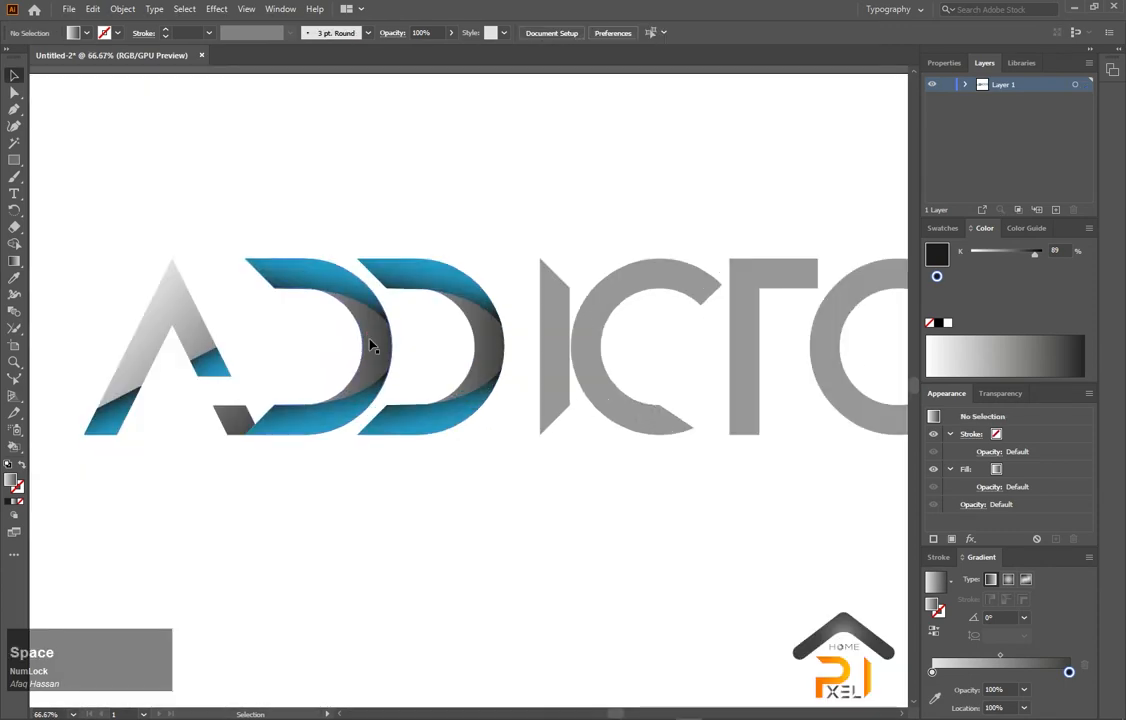
- Move both stops of the first D body's horizontal gradient inward around the visible curve, with the dark stop at about 61%
click(14, 260)
mouse_move(344, 348)
mouse_down()
mouse_move(418, 351)
mouse_move(397, 352)
mouse_up()
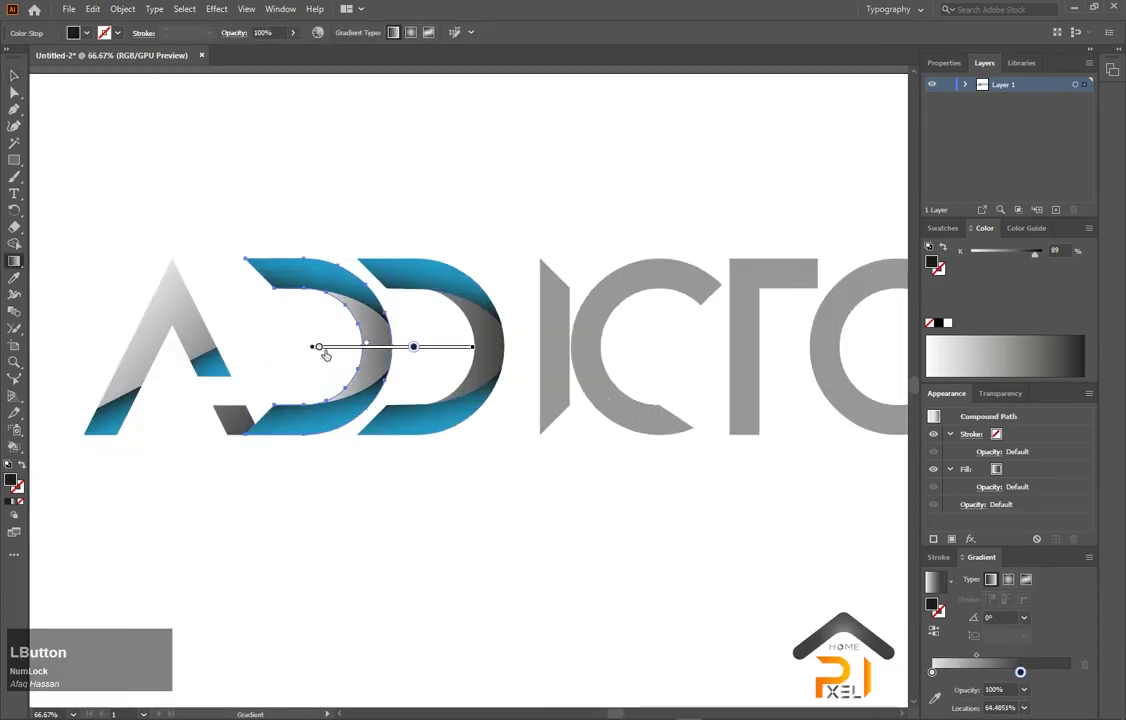
drag(320, 349, 409, 347)
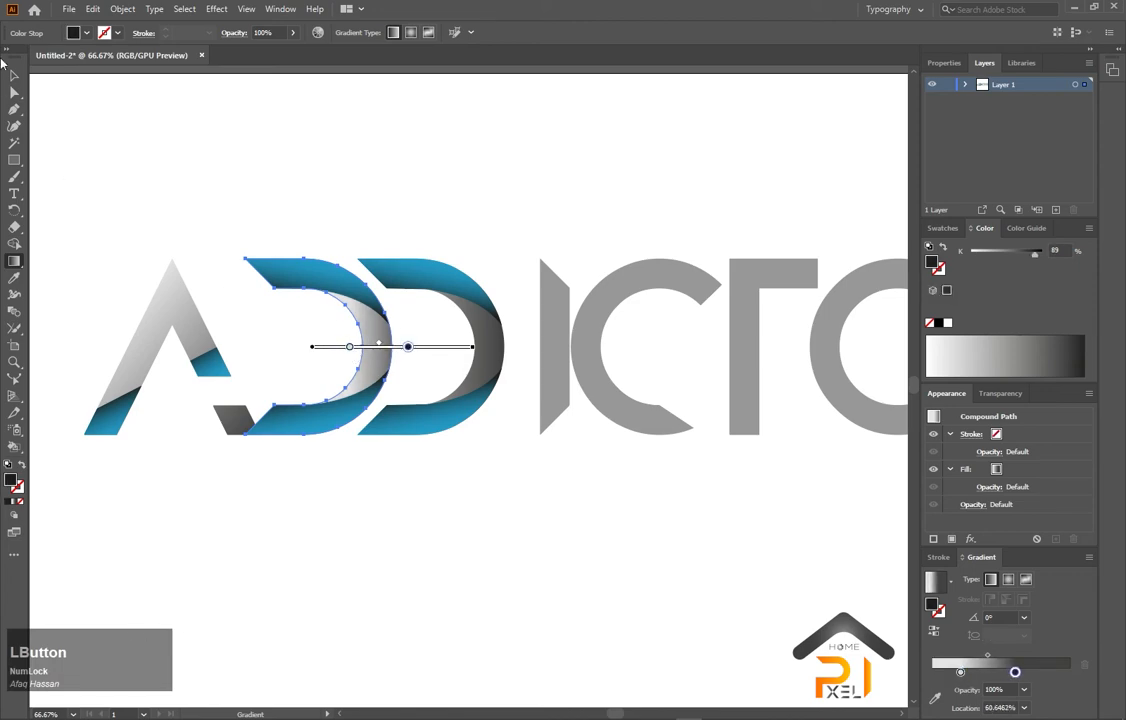
click(14, 75)
click(322, 249)
- Adjust the second D body's horizontal gradient to shade the visible curve, with the light stop at about 66%
scroll(389, 390, up, 2)
drag(505, 475, 461, 491)
click(571, 316)
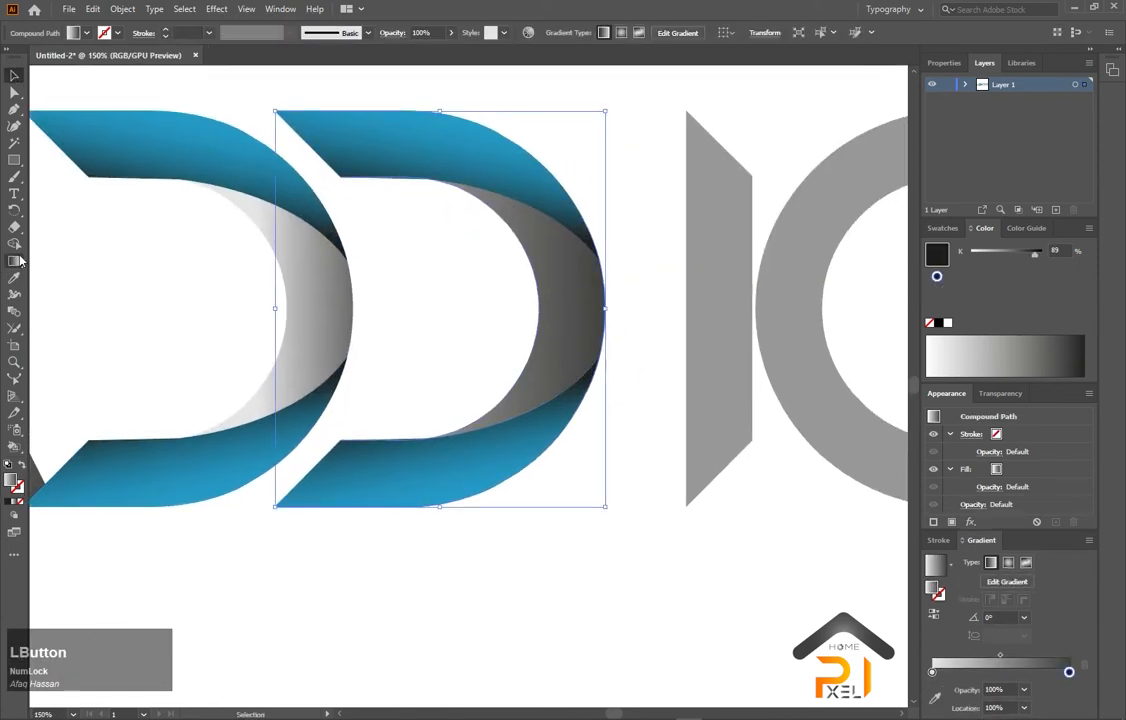
click(14, 261)
mouse_move(275, 309)
mouse_down()
mouse_move(548, 320)
mouse_move(522, 315)
mouse_up()
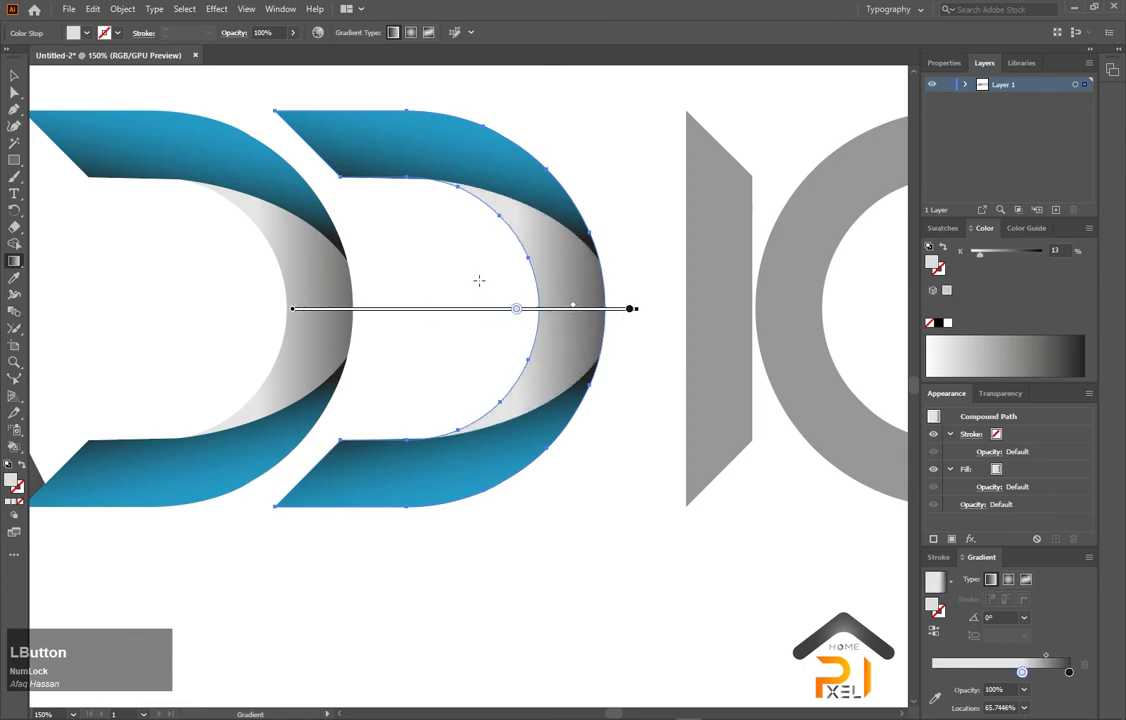
click(15, 73)
- Select the letters I, C and T together and apply the A's gray body gradient to them
key(ctrl+0)
drag(339, 222, 375, 241)
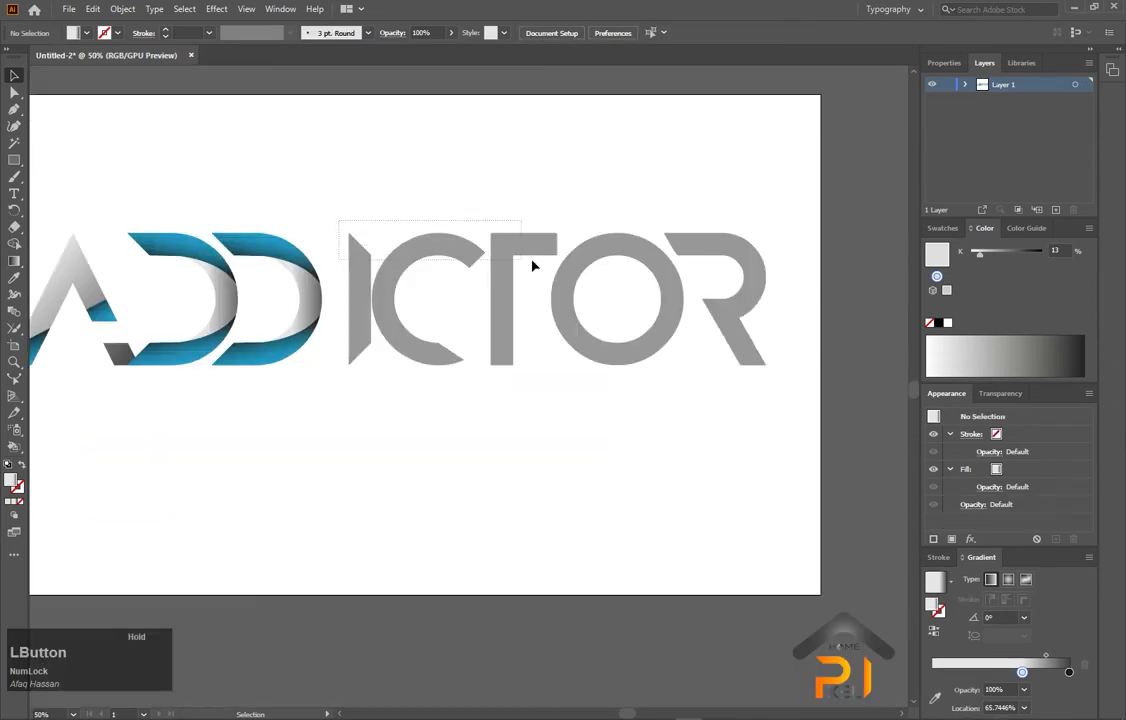
drag(532, 265, 532, 265)
key(i)
click(72, 260)
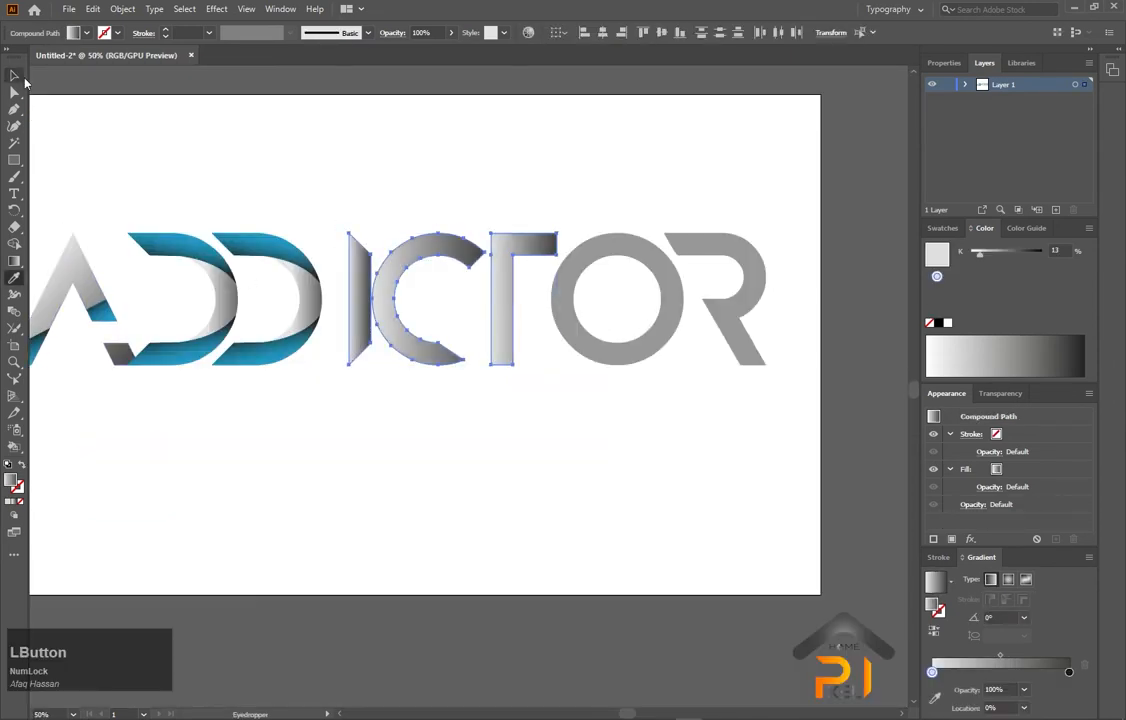
click(15, 76)
- Redirect the letter I's gray gradient diagonally toward the lower right at about -18°
click(396, 408)
scroll(394, 405, up, 2)
drag(387, 394, 343, 394)
click(376, 416)
drag(438, 345, 398, 350)
click(377, 420)
scroll(377, 418, up, 1)
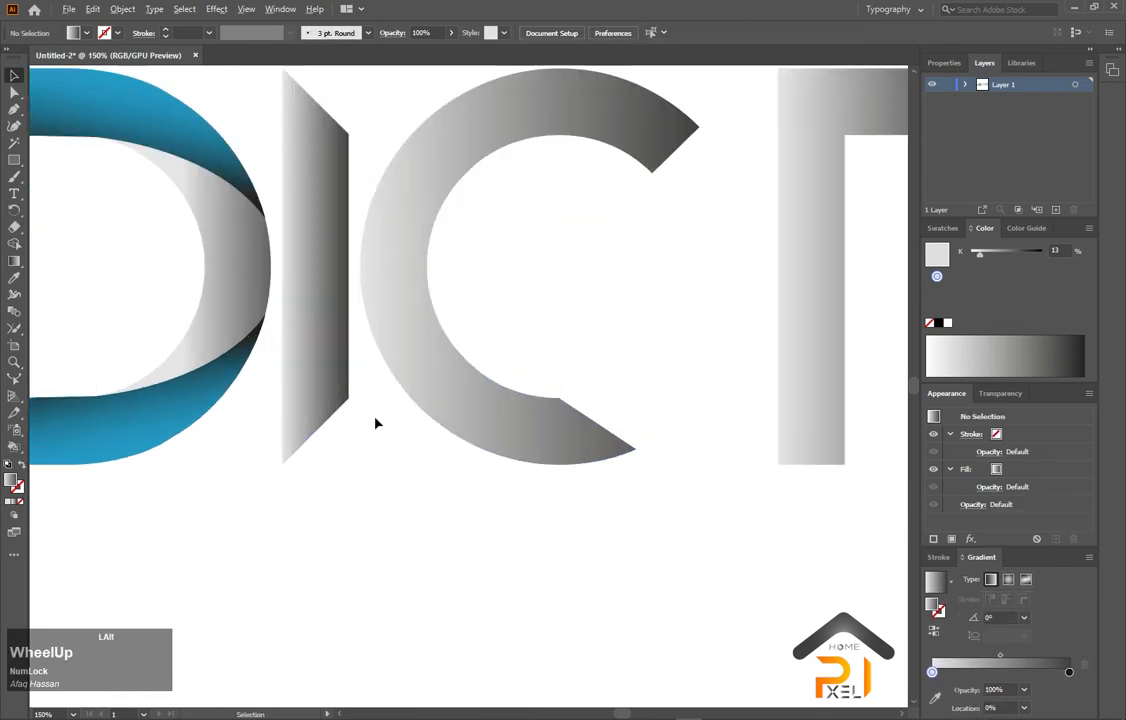
click(345, 314)
click(14, 260)
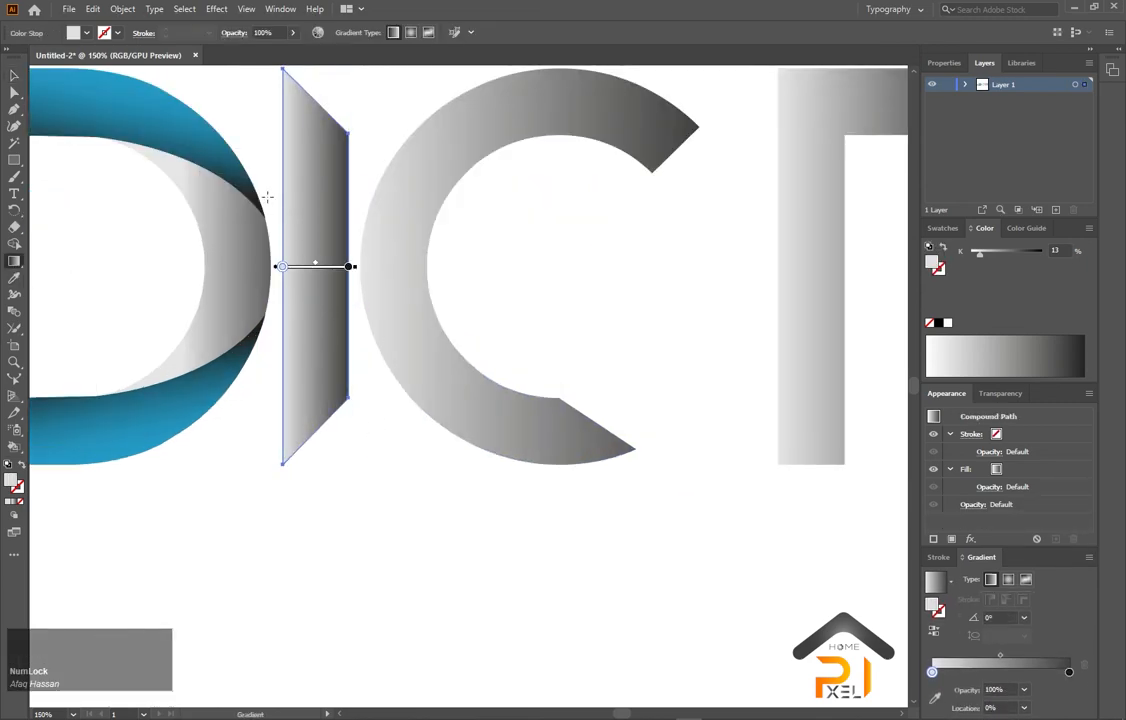
drag(256, 182, 407, 221)
drag(238, 252, 378, 297)
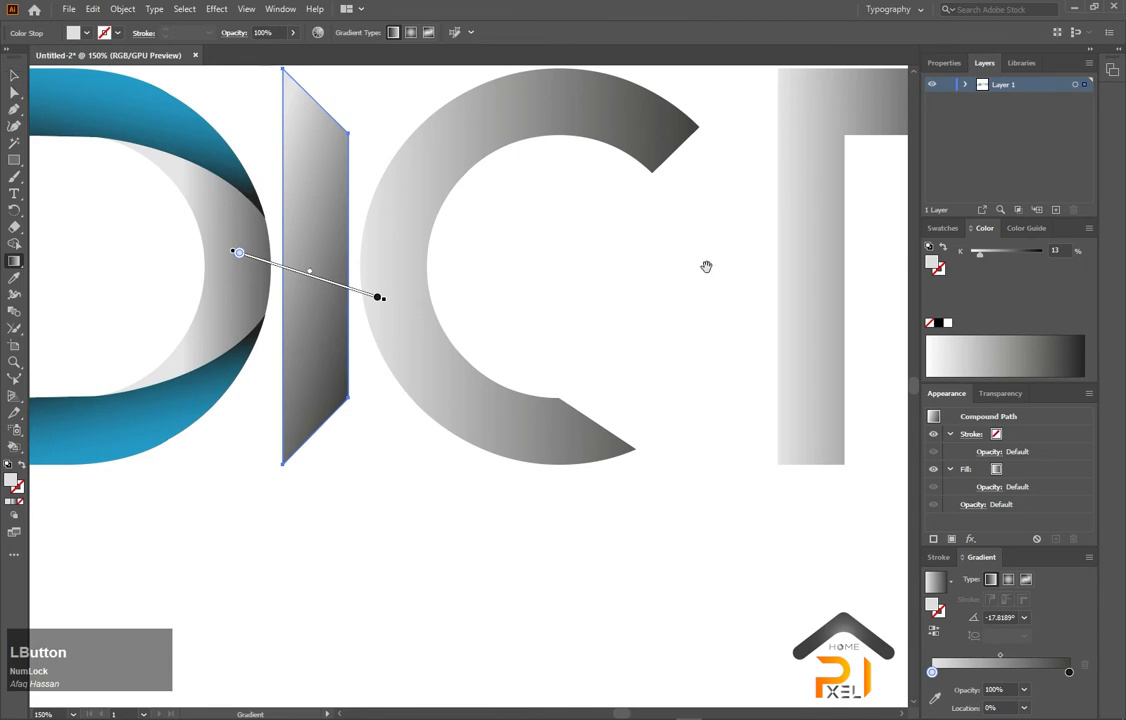
drag(706, 267, 607, 268)
click(14, 76)
click(414, 342)
- Move the dark stop of the letter C's horizontal gradient to about 64%
scroll(414, 342, down, 2)
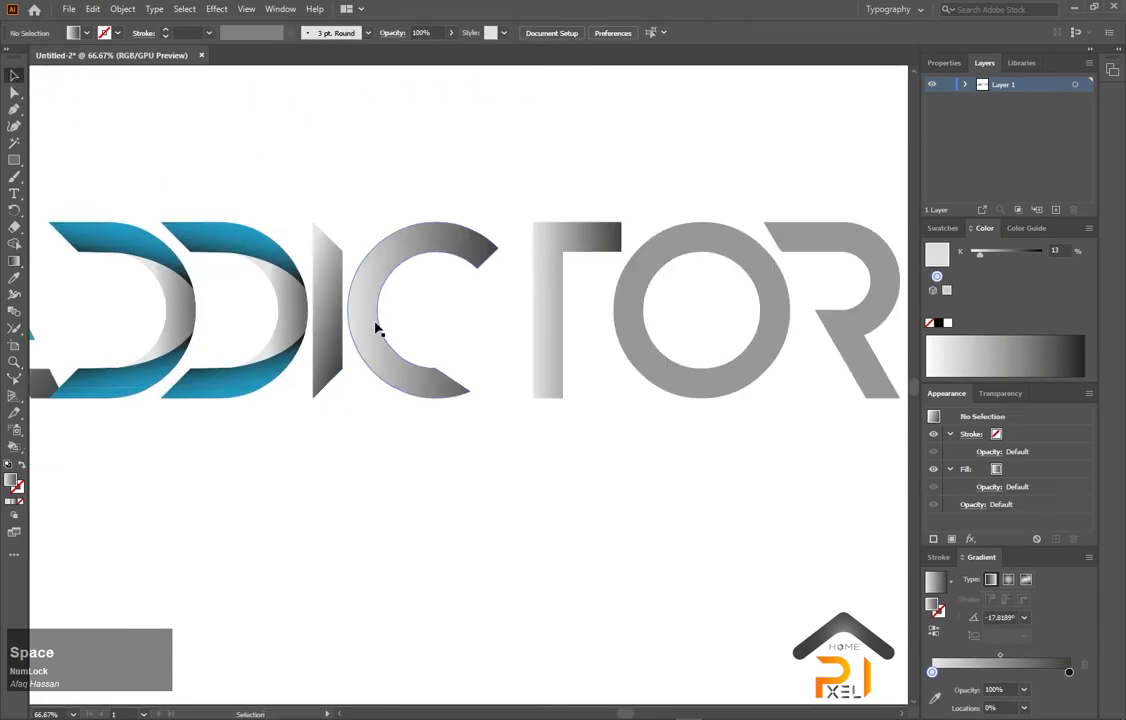
click(376, 329)
click(14, 260)
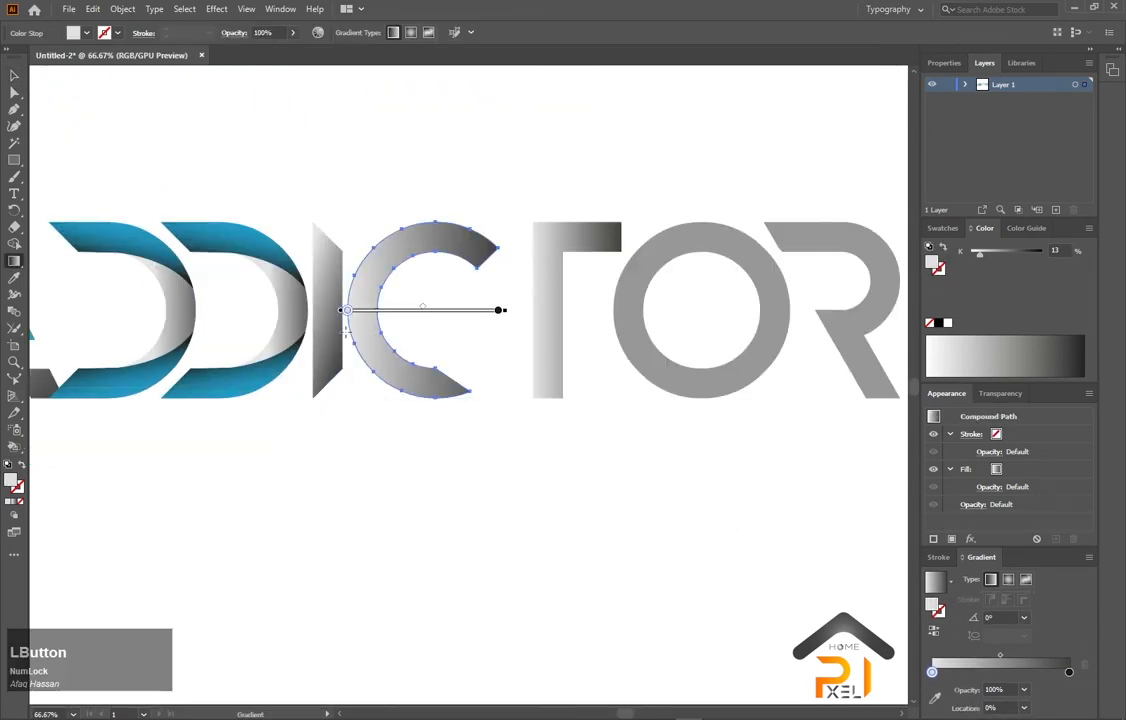
drag(507, 313, 444, 311)
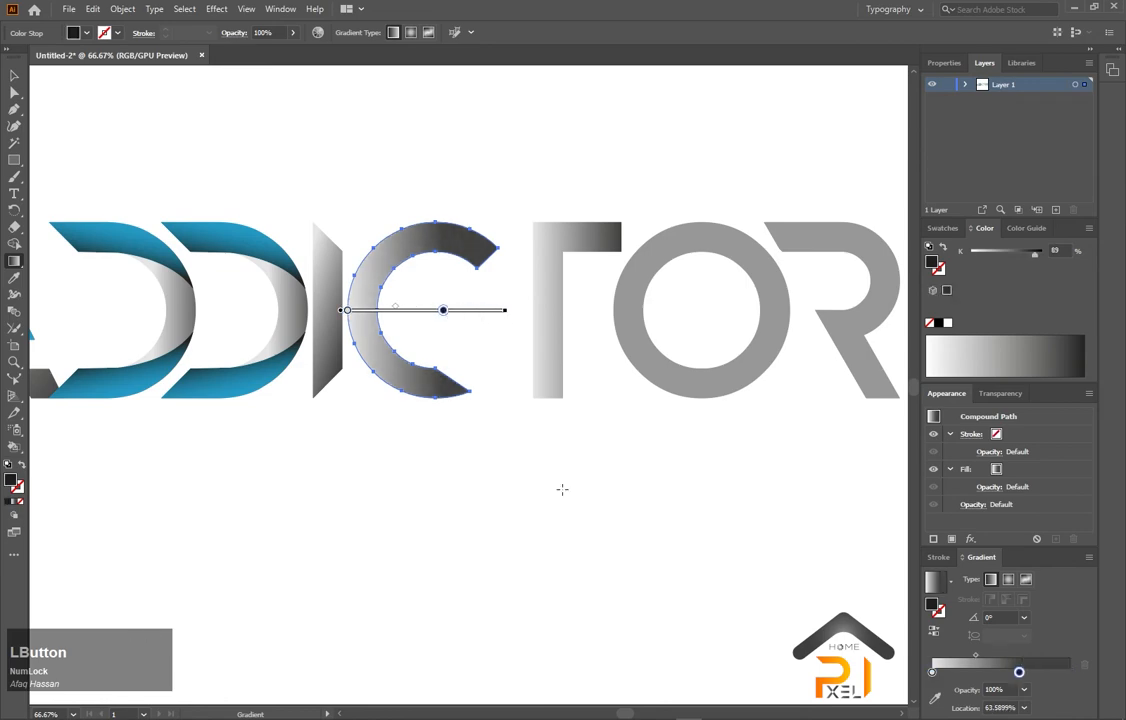
click(14, 76)
click(337, 184)
- Redirect the letter T's gray gradient diagonally at about -21°, from its upper left corner toward the lower right
ctrl+click(530, 369)
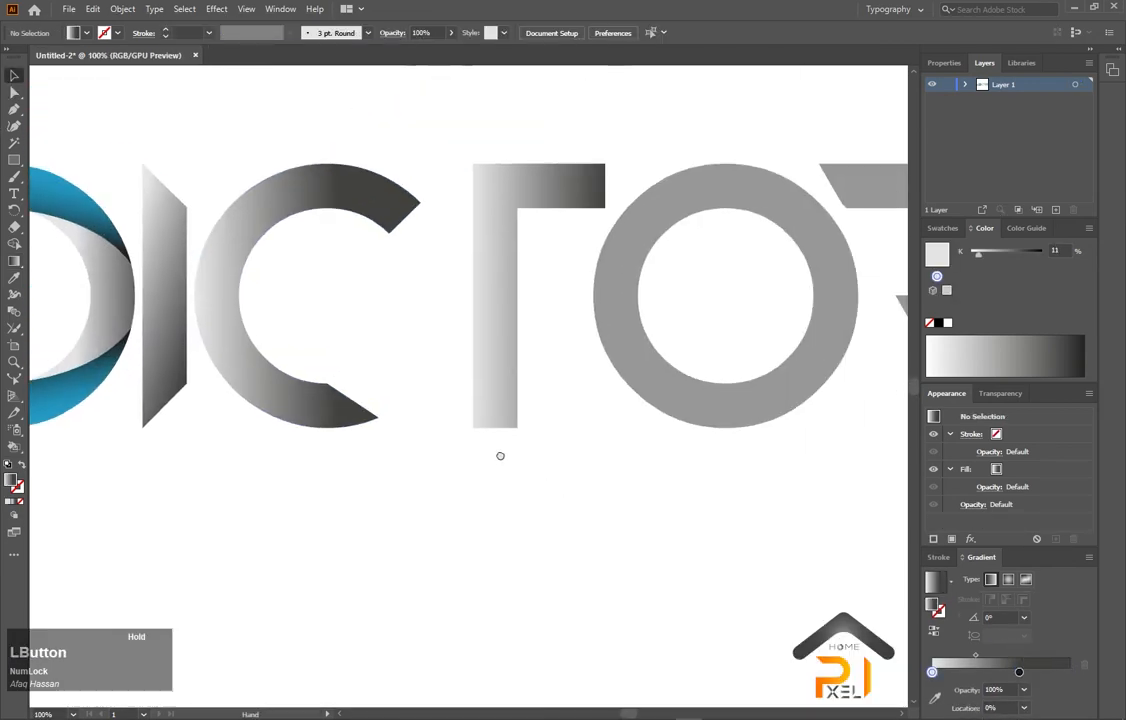
click(508, 352)
click(14, 260)
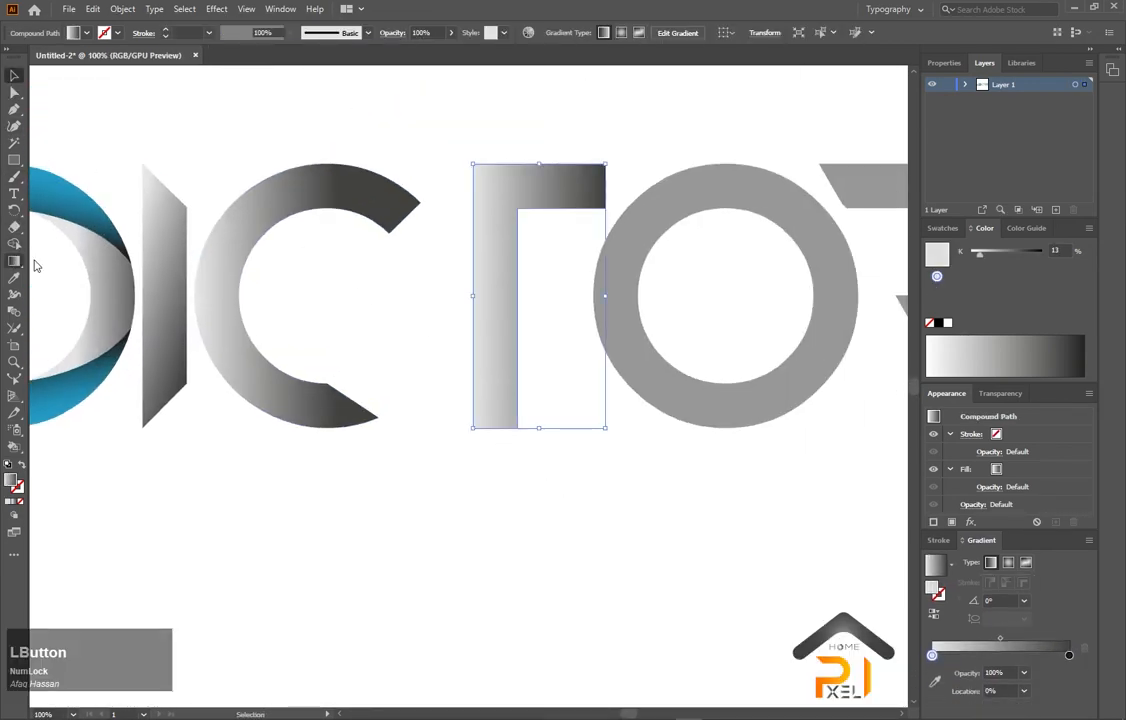
mouse_move(461, 173)
mouse_down()
mouse_move(598, 347)
mouse_move(567, 215)
mouse_up()
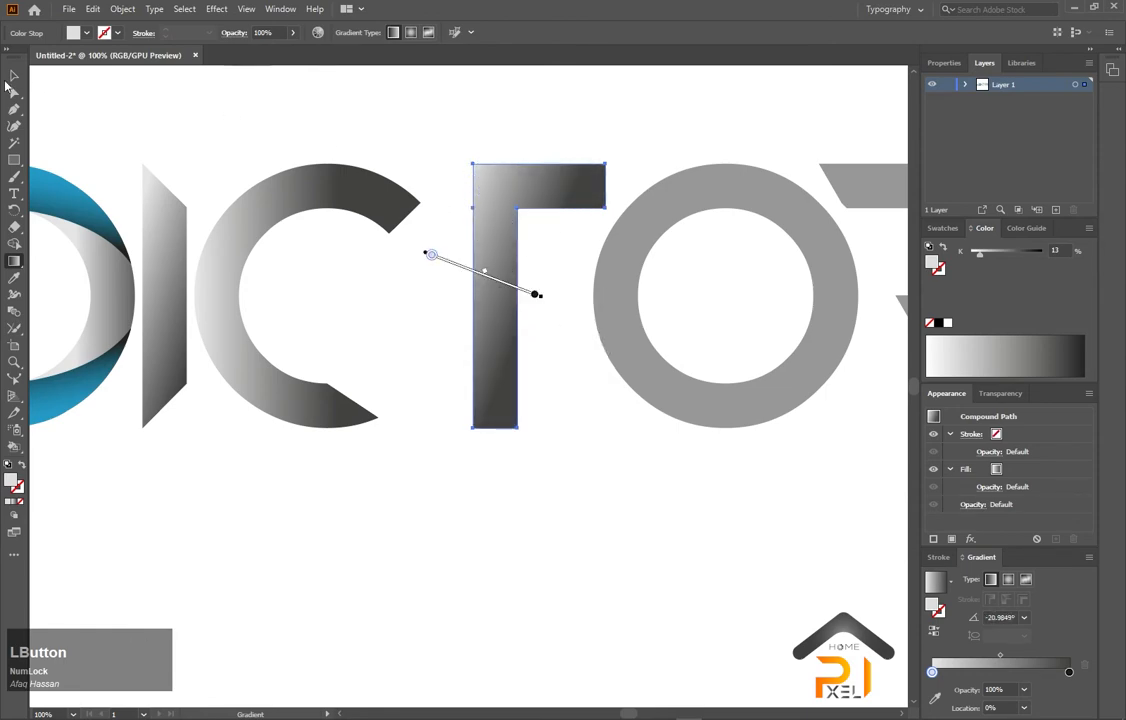
click(14, 76)
key(ctrl+minus)
- Fill the letter R with a solid dark red swatch
click(636, 352)
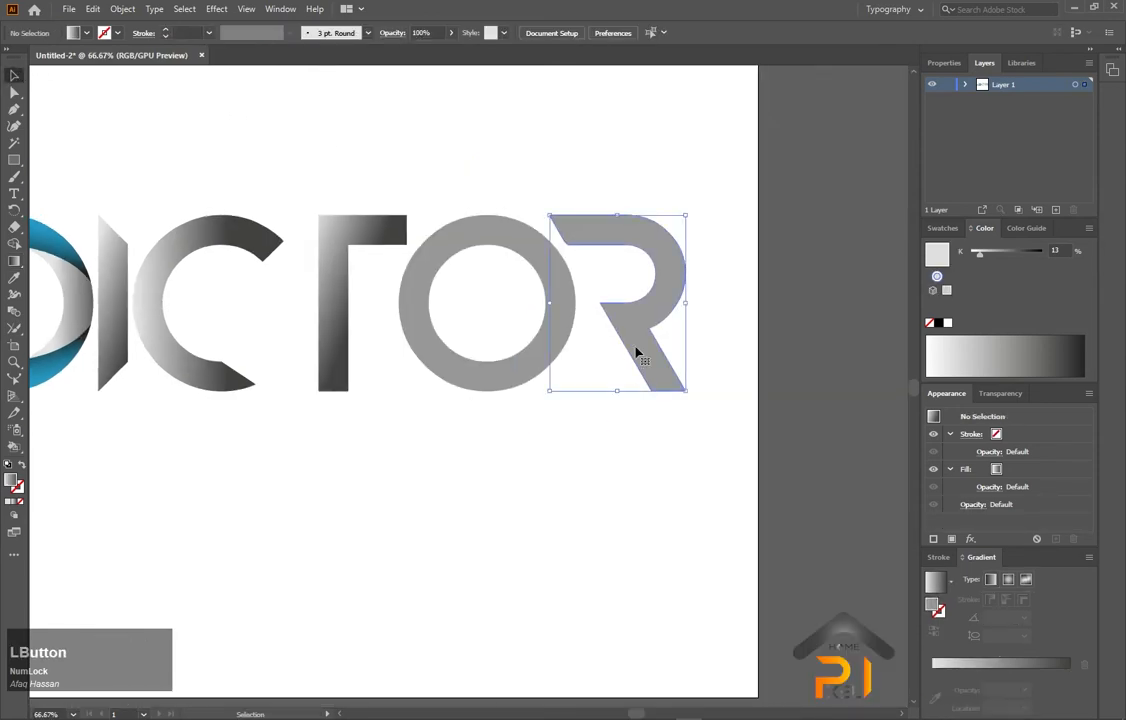
click(942, 228)
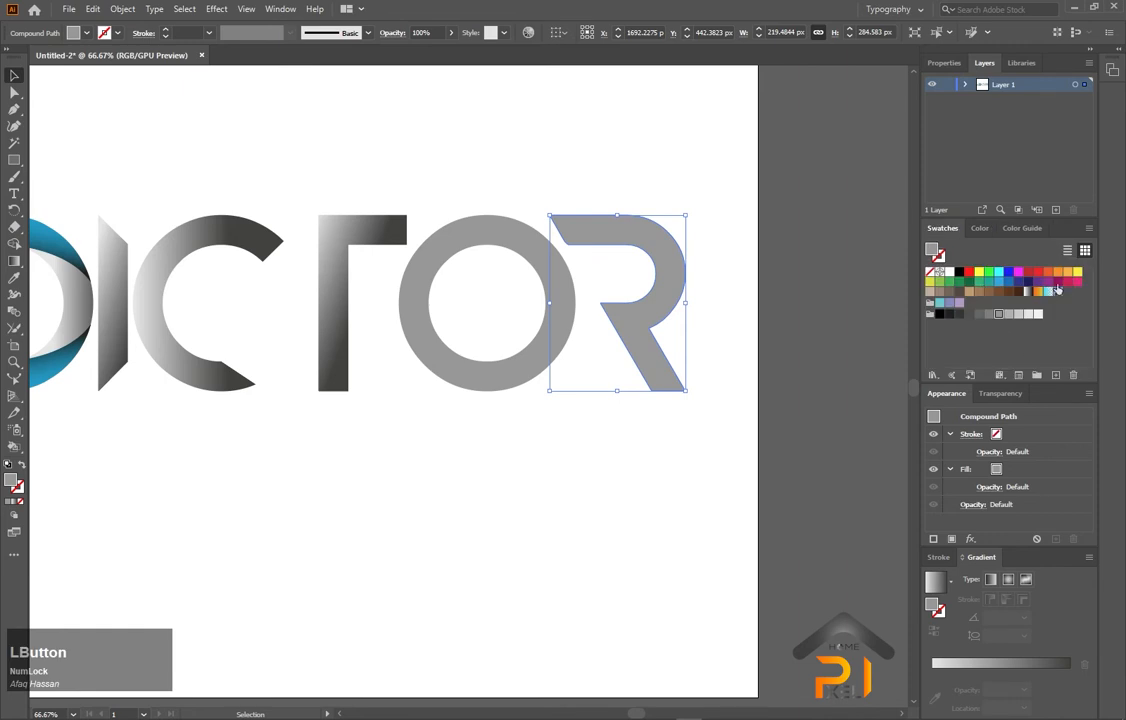
click(1028, 271)
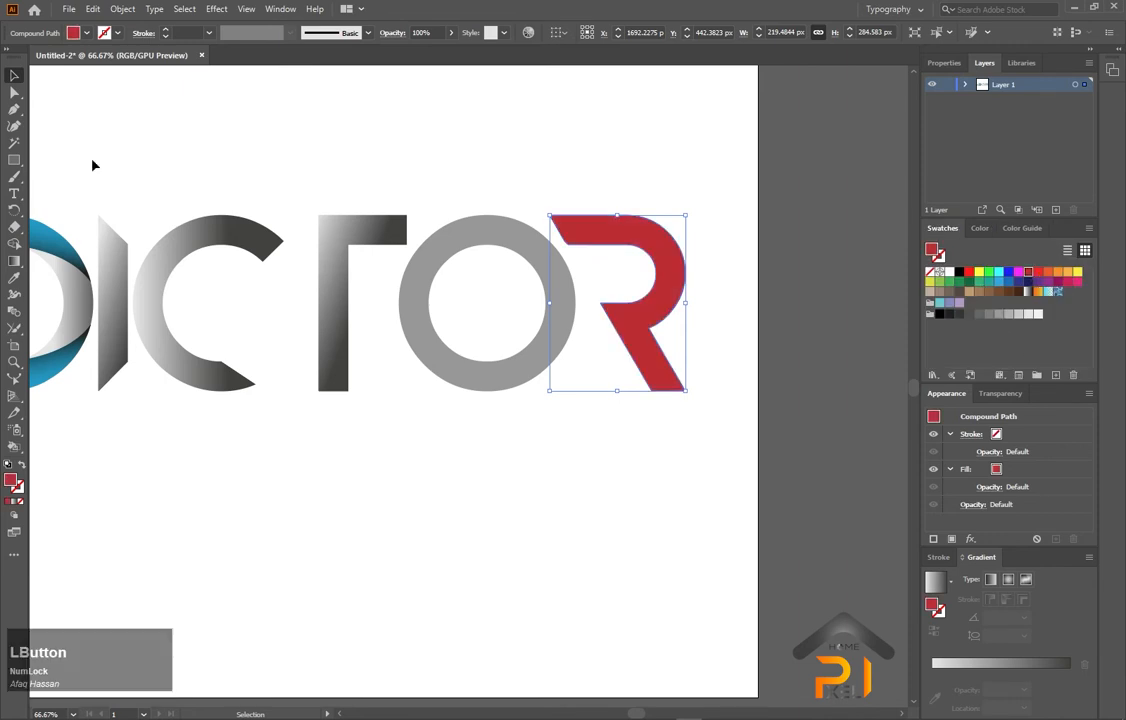
- Apply the T's gray gradient to the letter O and change it to a radial gradient
click(405, 309)
click(15, 262)
click(14, 278)
click(327, 271)
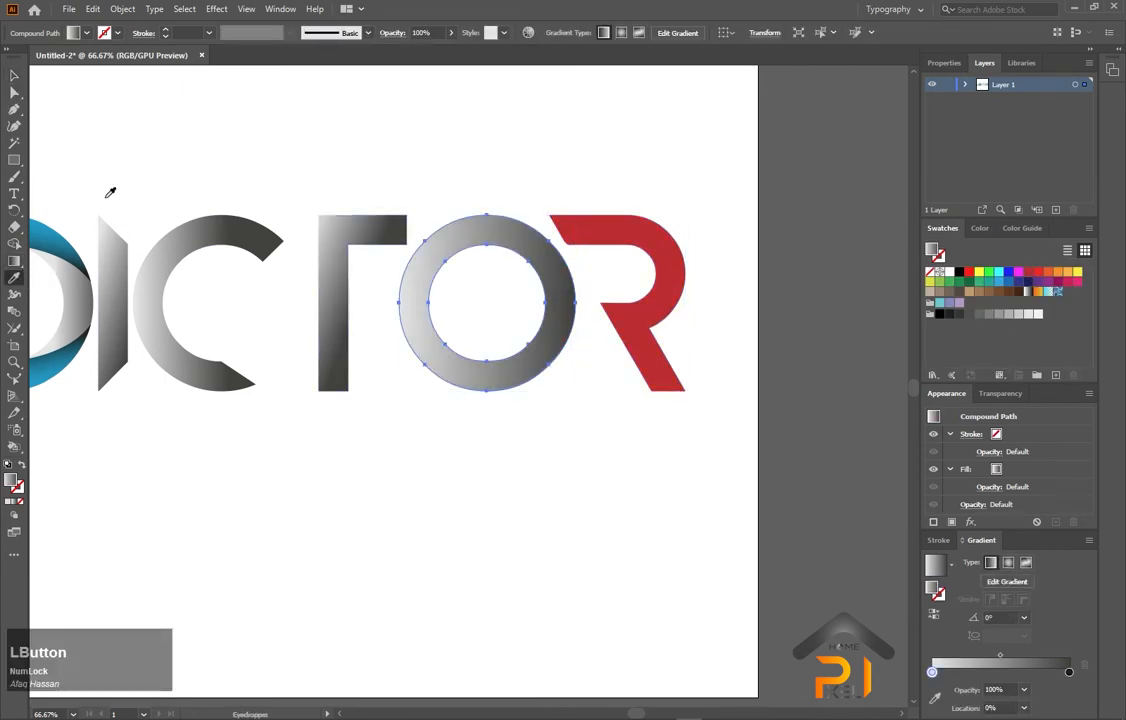
click(14, 76)
click(1009, 564)
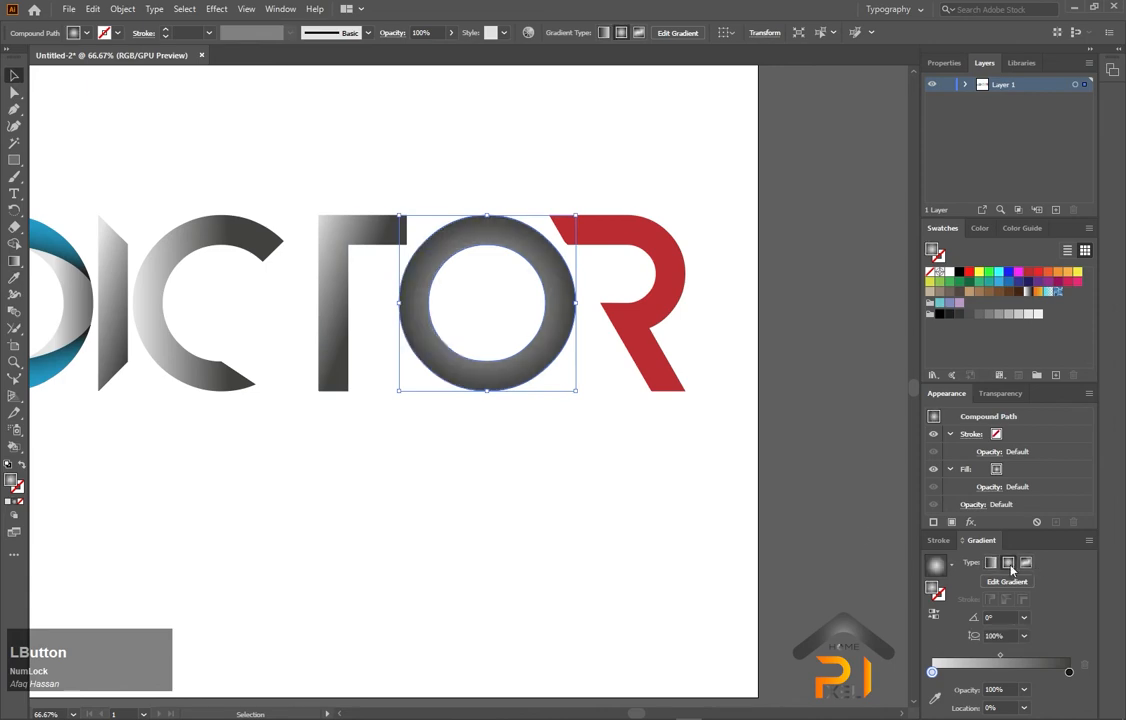
- Set the O's radial gradient to a 4% black center stop, with its midpoint shifted outward and its angle at about -60°
click(15, 262)
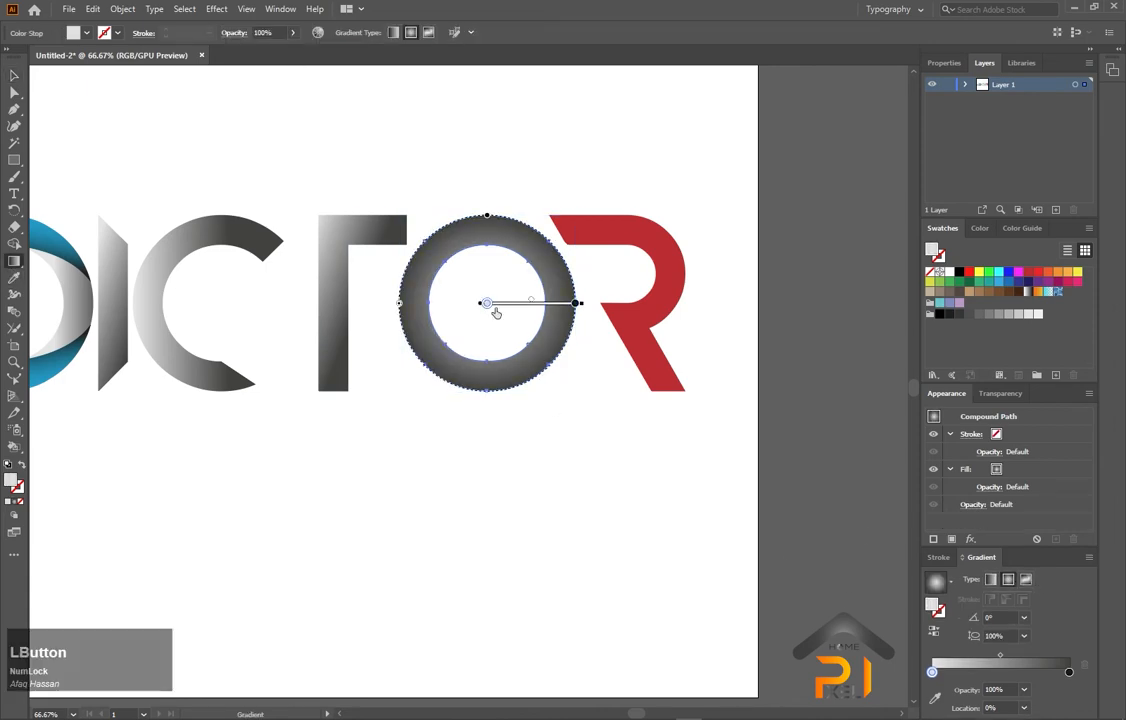
drag(495, 311, 542, 346)
key(ctrl+z)
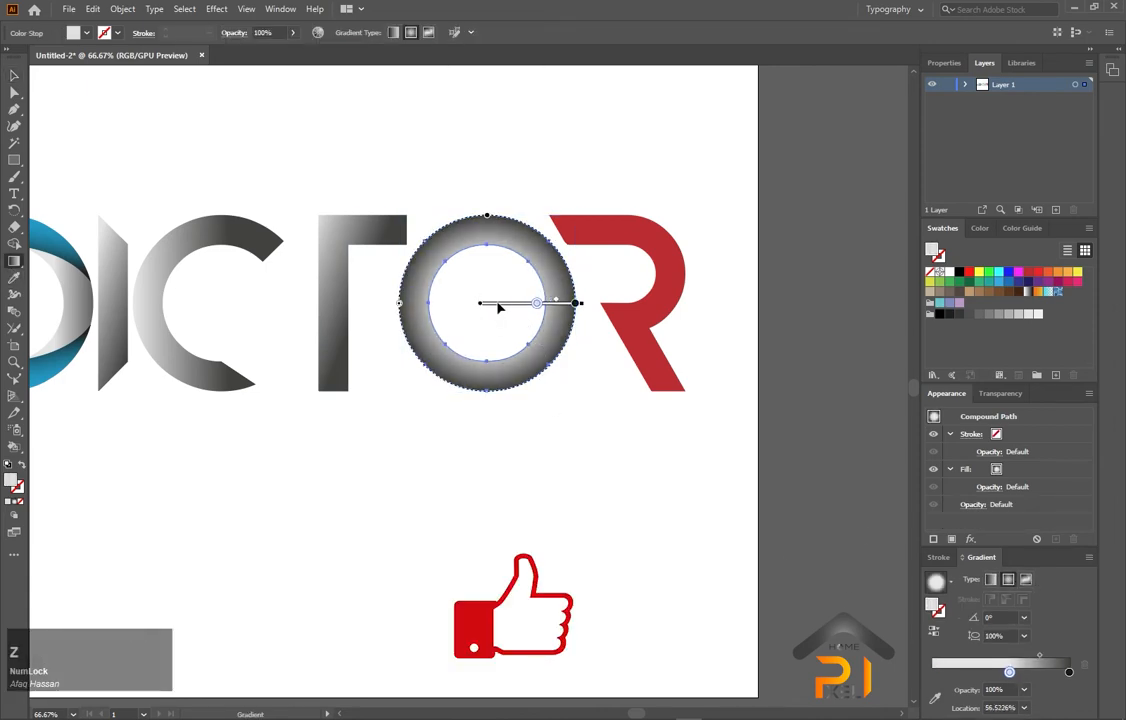
drag(499, 307, 522, 379)
mouse_move(487, 302)
mouse_down()
mouse_move(570, 346)
mouse_move(533, 377)
mouse_move(618, 350)
mouse_up()
- Paste a copy of the O in front and scale it down about its center to fit inside the O's opening
click(14, 76)
click(97, 100)
click(618, 351)
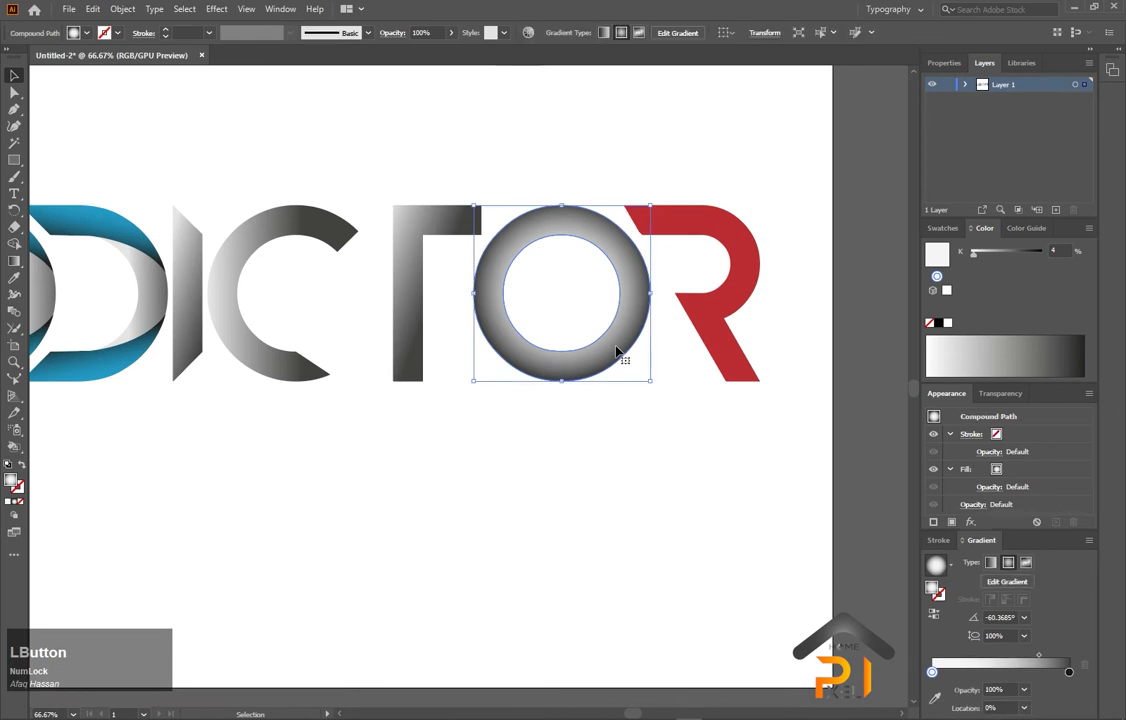
key(ctrl+z)
click(618, 363)
key(ctrl)
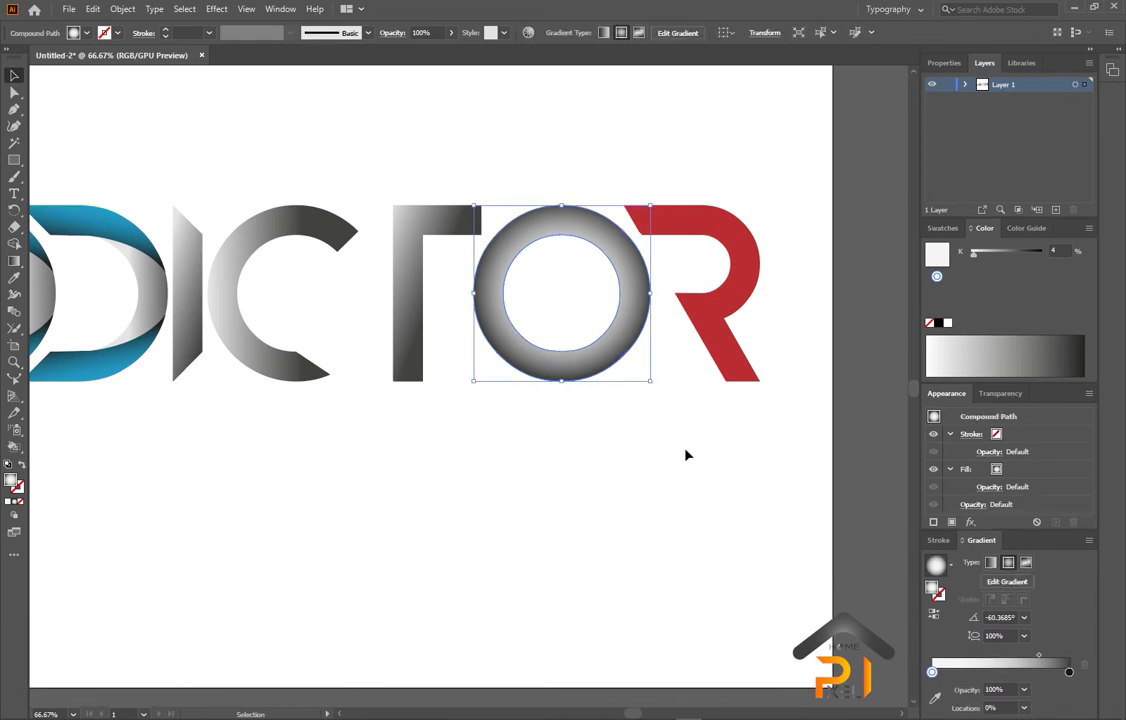
key(ctrl)
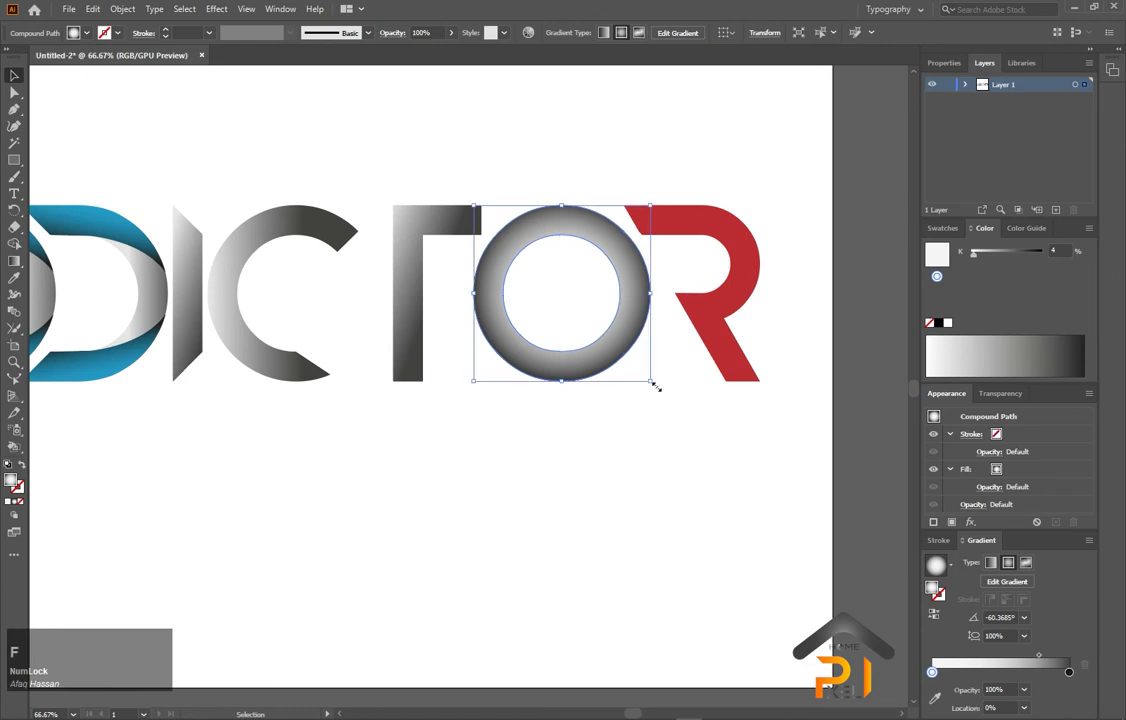
drag(656, 385, 621, 405)
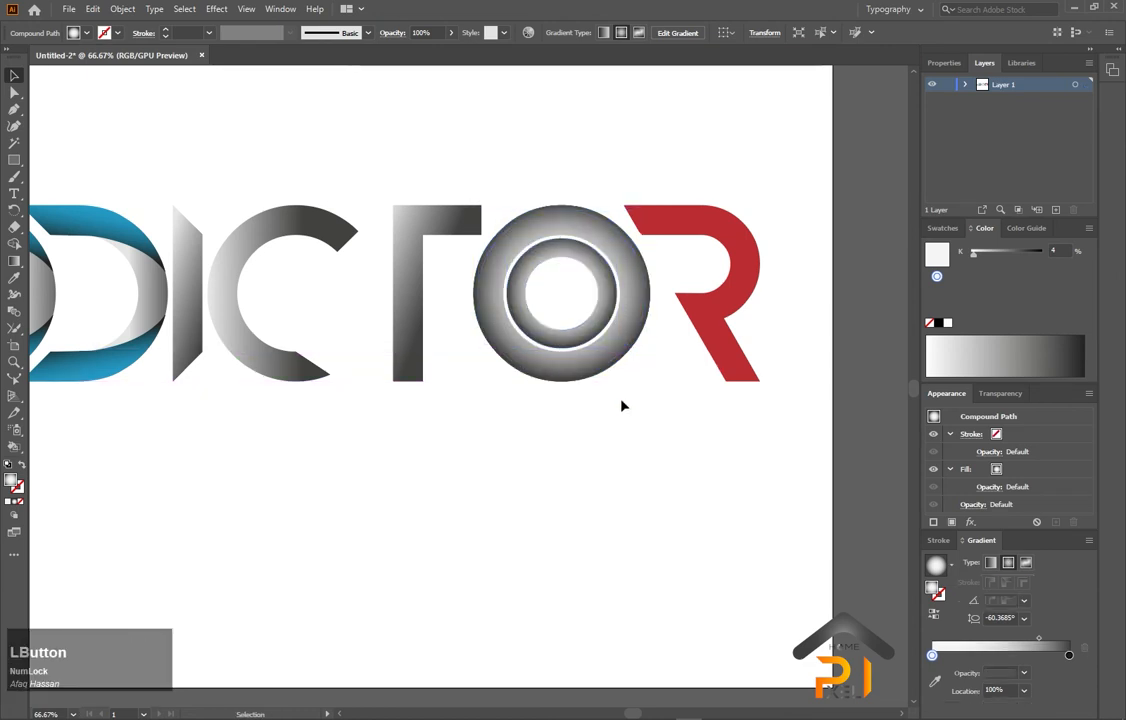
- Add two more progressively smaller concentric copies of the ring inside the O, leaving a white gap around each
key(ctrl)
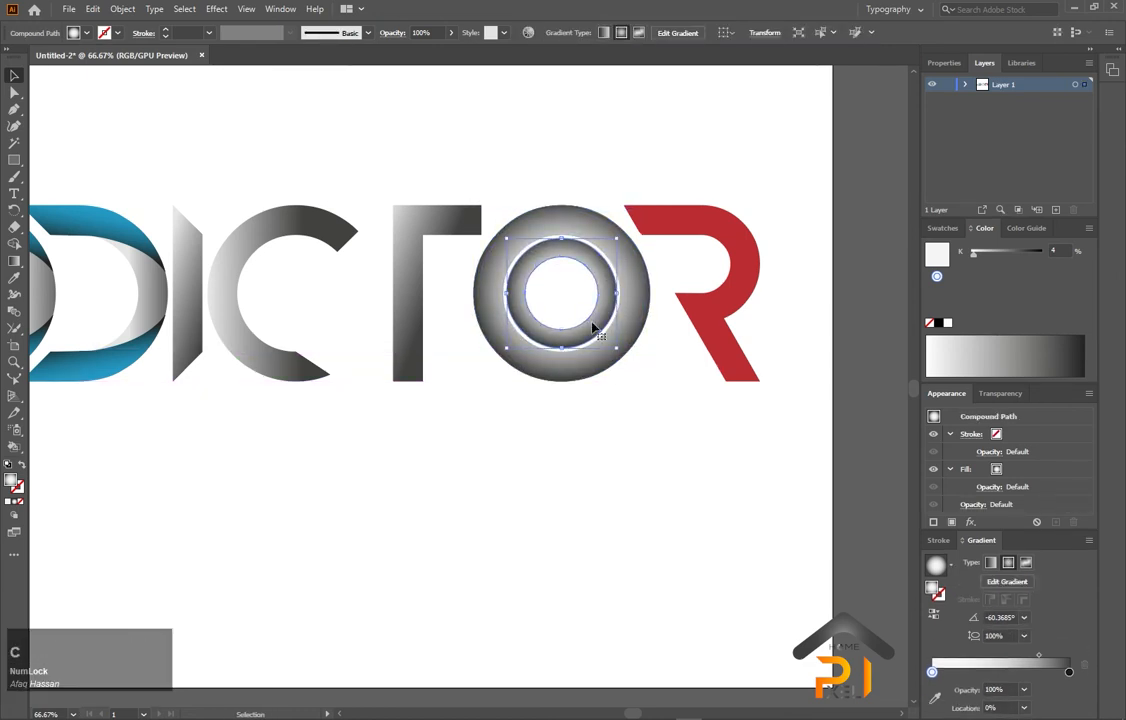
drag(623, 358, 615, 329)
click(627, 405)
ctrl+click(589, 322)
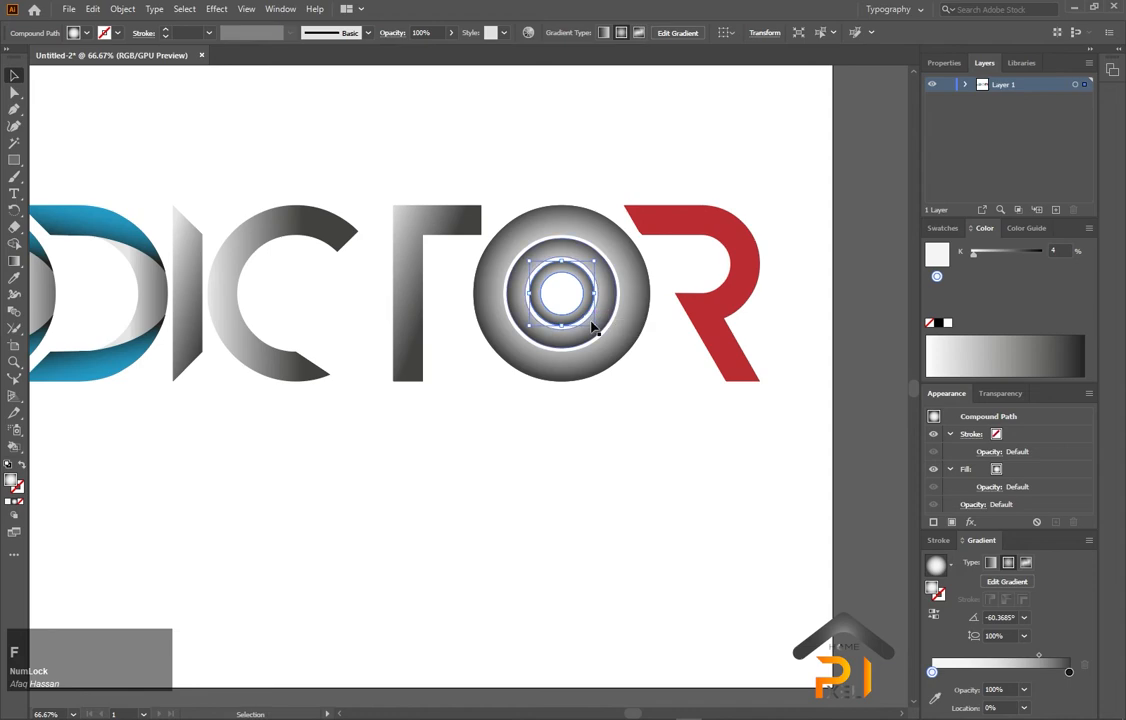
drag(594, 326, 580, 310)
scroll(580, 310, up, 2)
scroll(588, 318, up, 2)
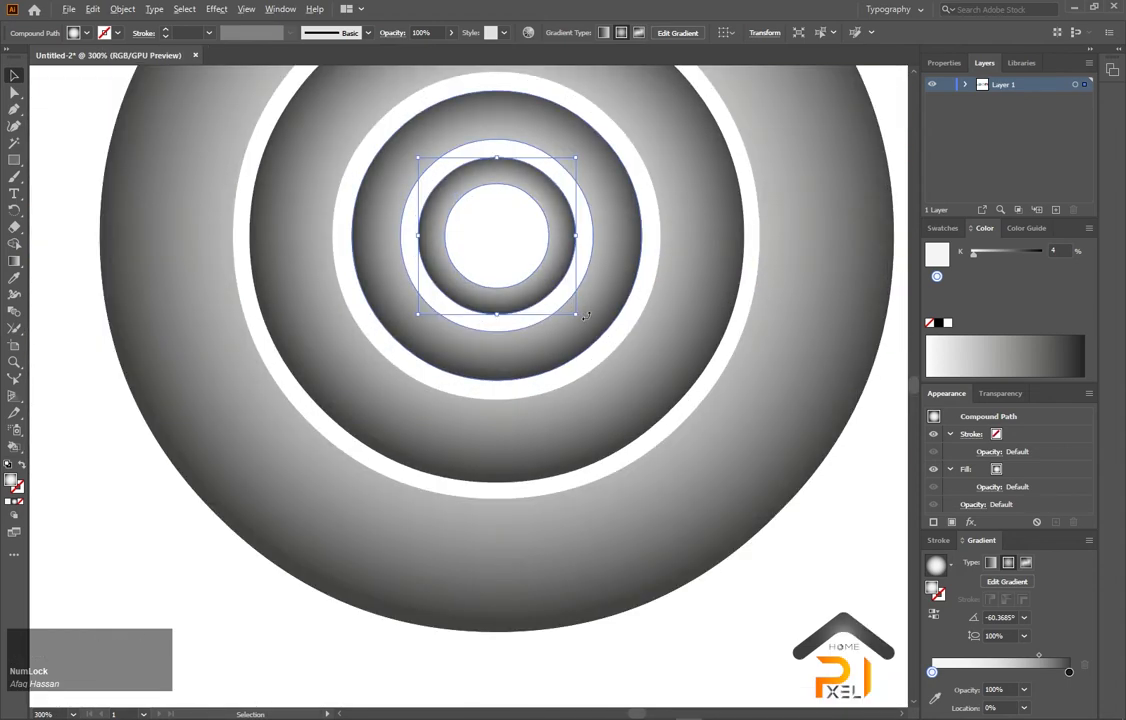
drag(589, 359, 606, 440)
- Nest another two concentric ring copies at the O's center, the innermost about 14 px wide
key(ctrl)
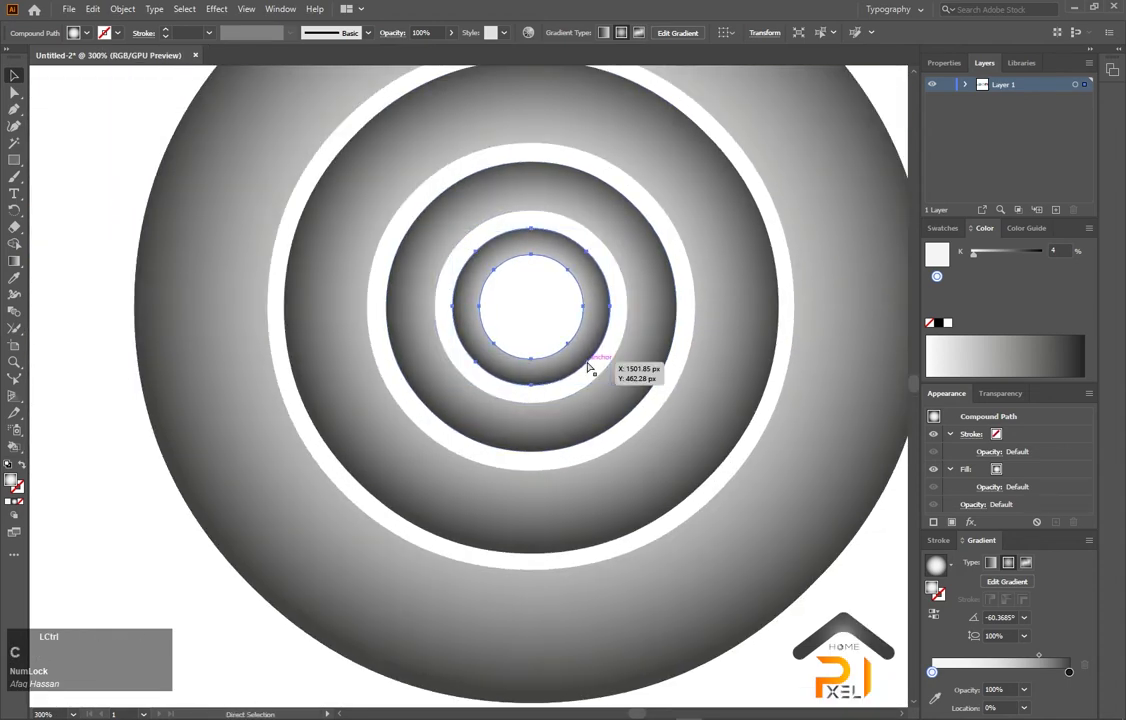
key(f)
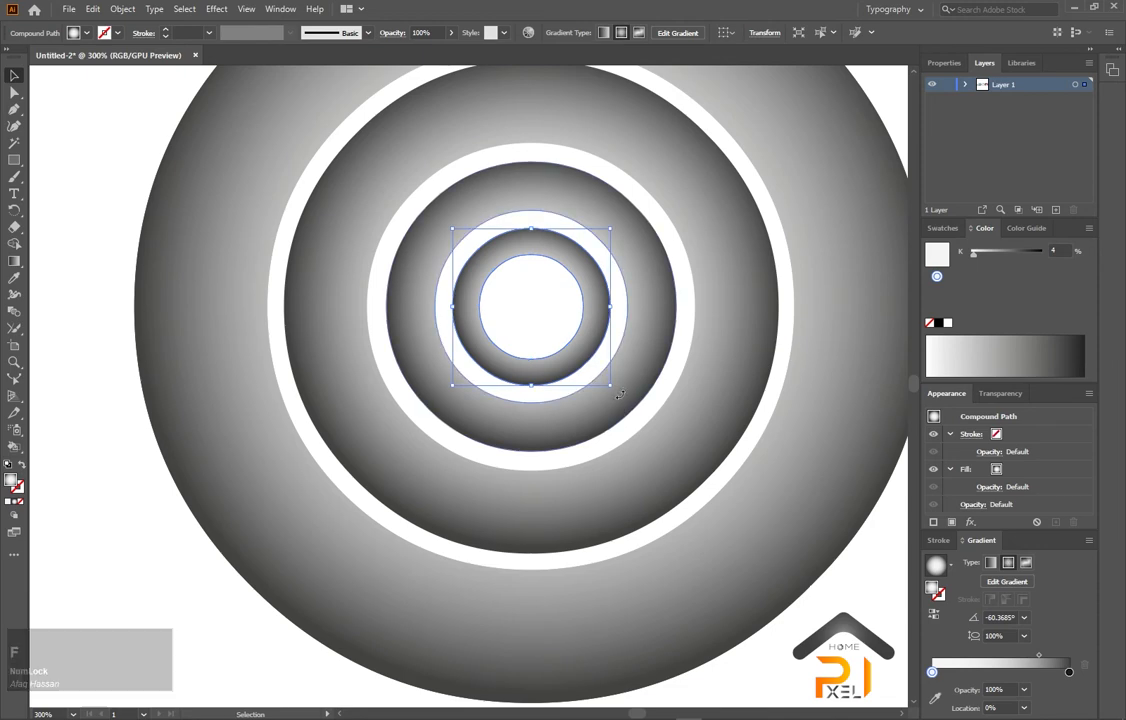
drag(611, 385, 606, 372)
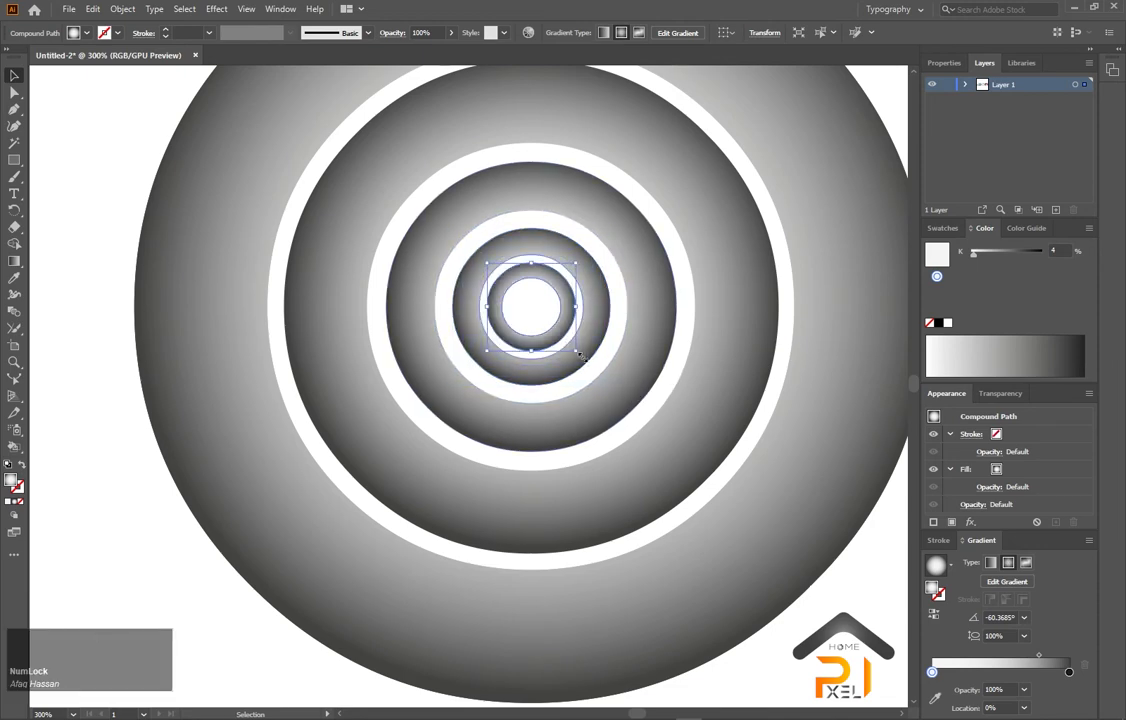
key(ctrl)
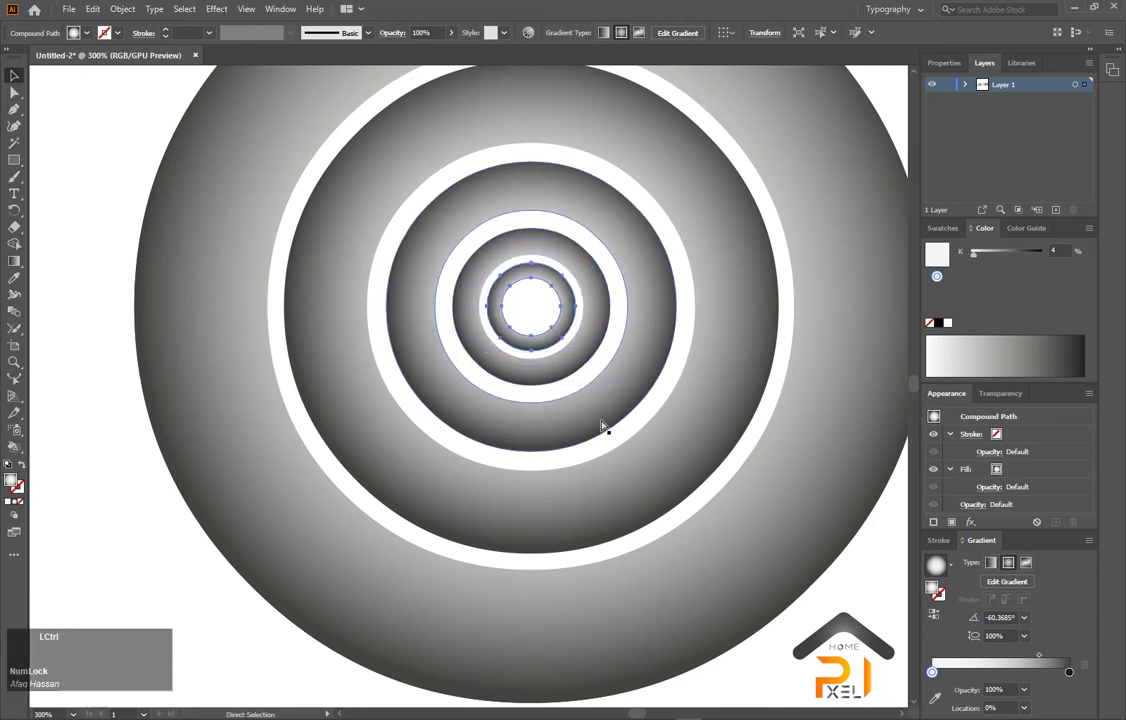
drag(581, 356, 565, 331)
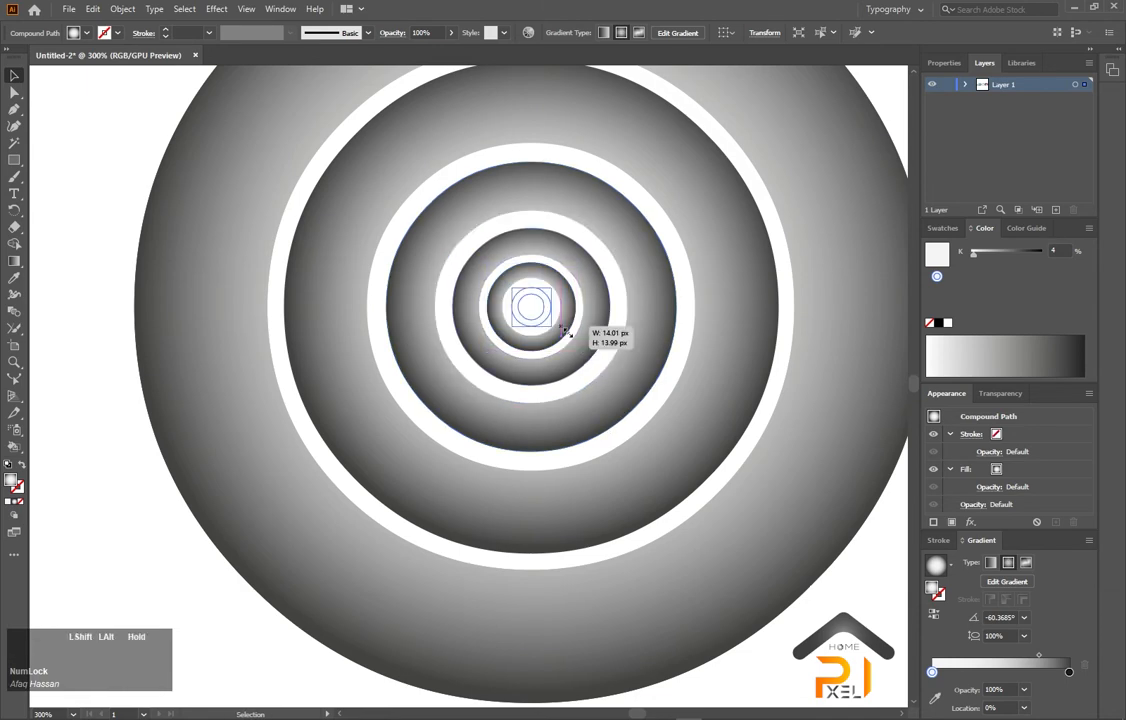
scroll(565, 342, down, 1)
click(789, 523)
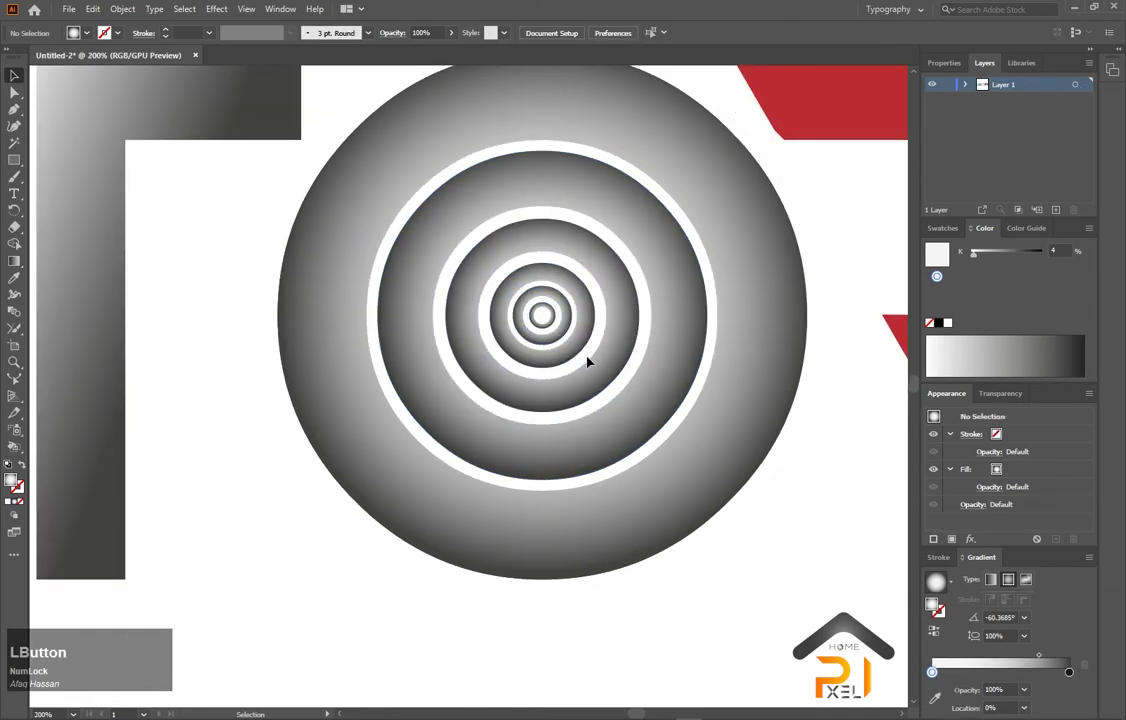
- Draw a tiny circle in the empty area between the foot of the T and the O's lower edge
drag(305, 448, 359, 392)
right_click(16, 162)
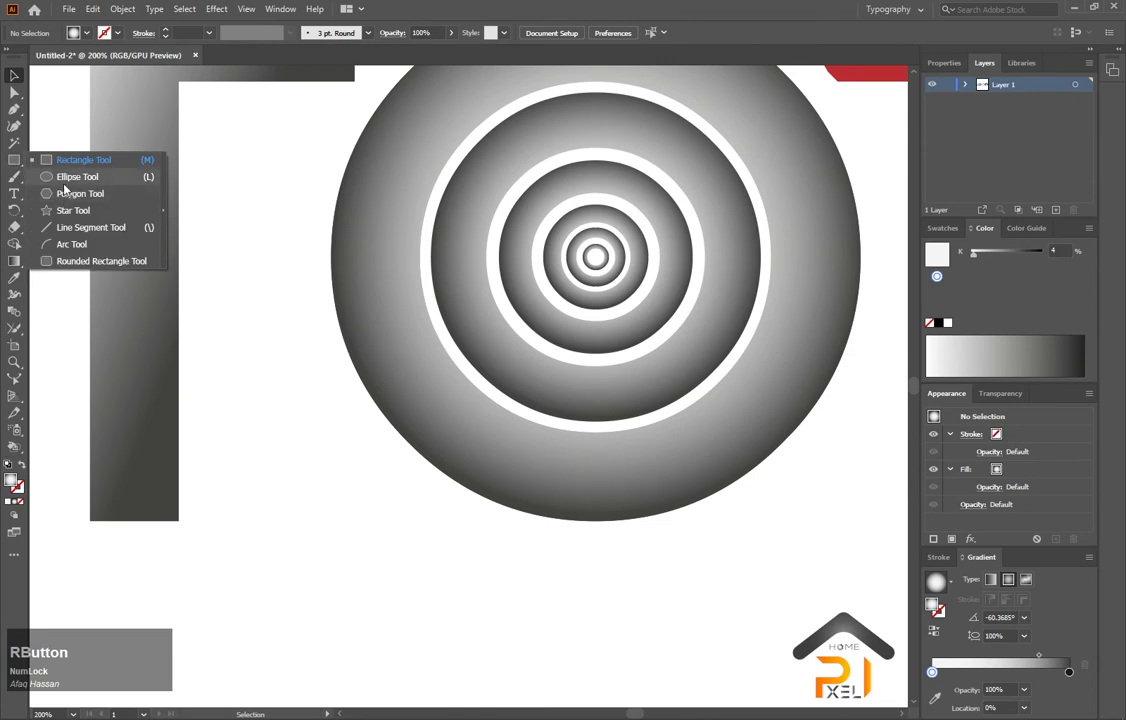
click(55, 175)
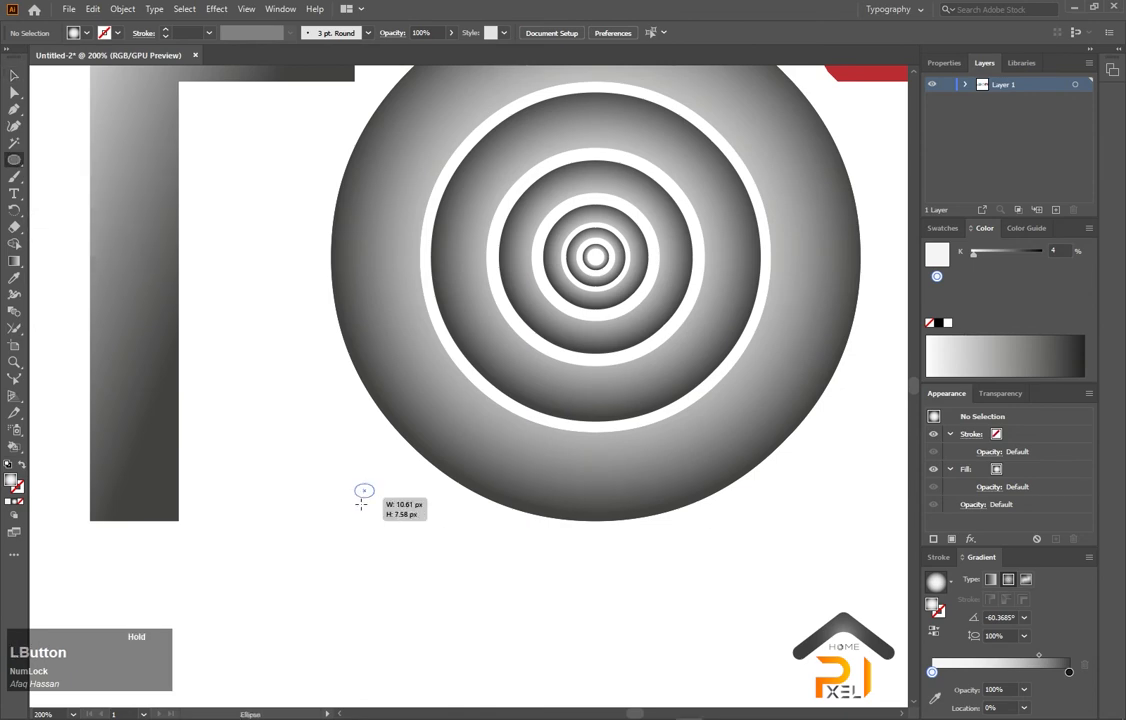
drag(368, 496, 362, 497)
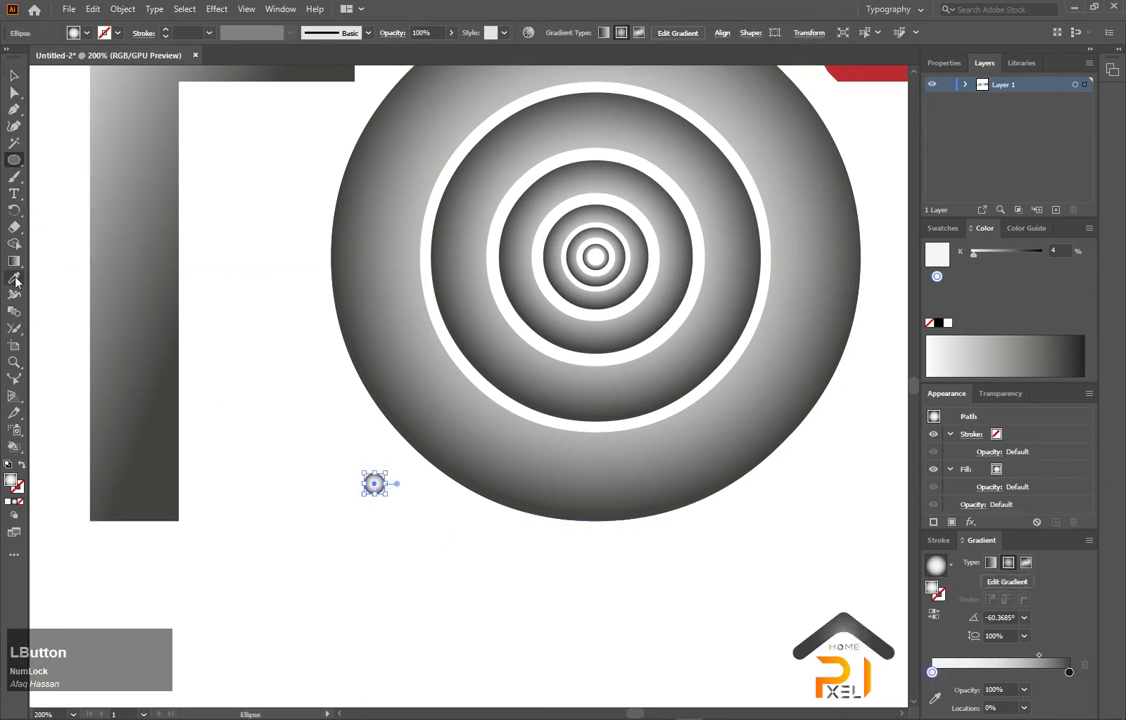
- Apply the D's blue gradient to the small circle and change it to a radial gradient
scroll(172, 290, down, 3)
drag(177, 297, 420, 337)
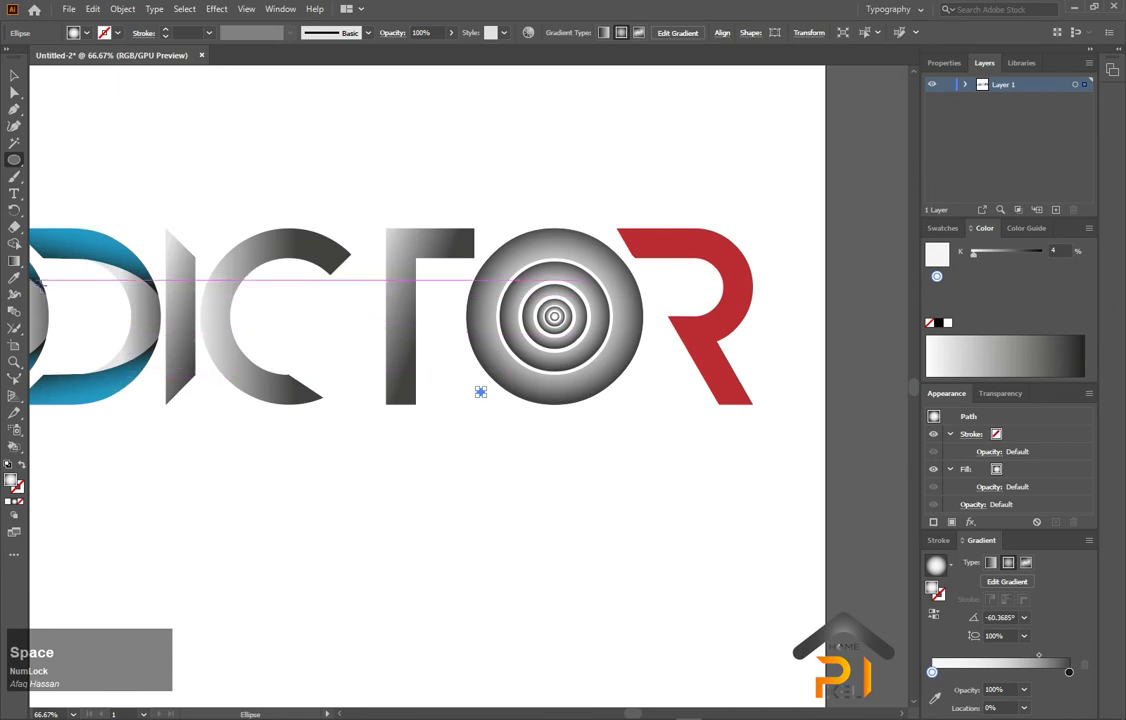
key(i)
click(83, 347)
click(110, 383)
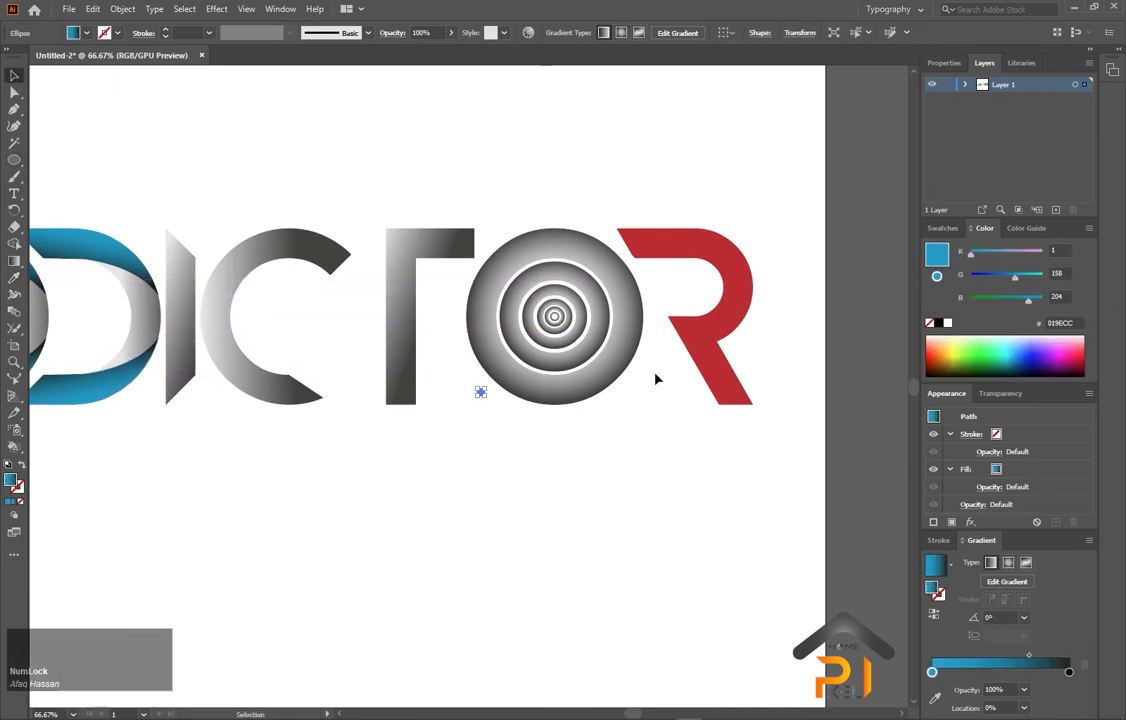
scroll(580, 396, up, 5)
drag(256, 395, 741, 411)
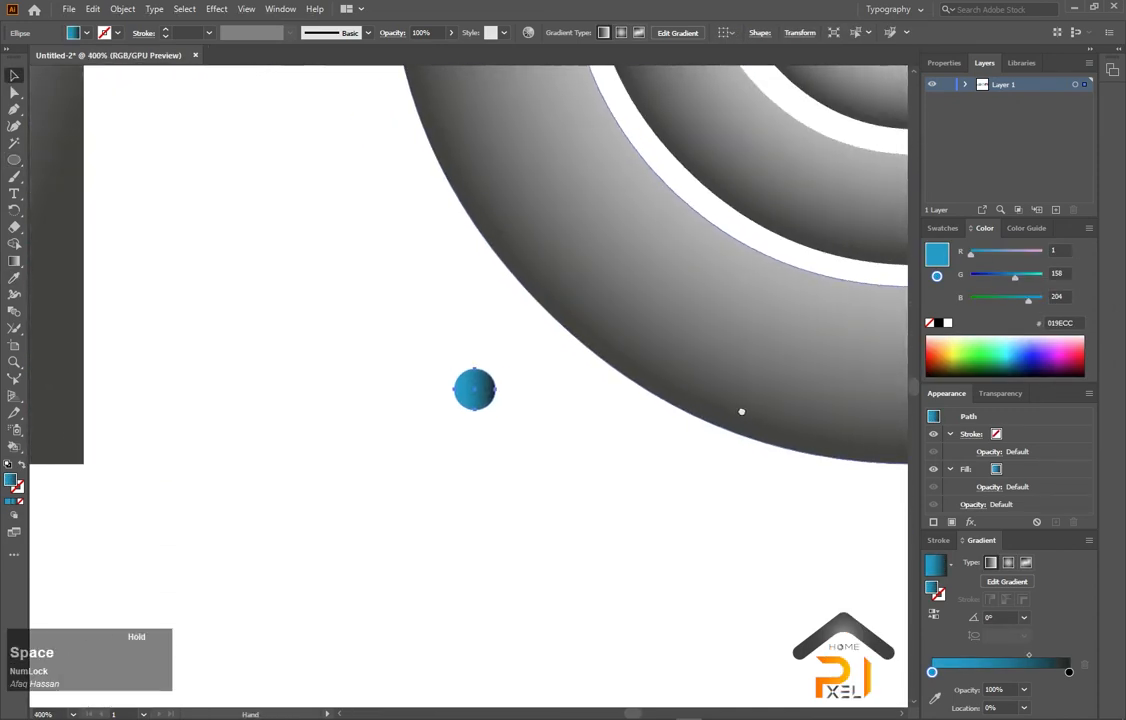
click(1008, 563)
- Move the blue circle to the center of the O's rings and shrink it to fit inside the innermost ring
drag(486, 393, 639, 268)
scroll(611, 276, down, 2)
drag(781, 300, 727, 390)
scroll(620, 383, up, 2)
drag(521, 343, 777, 106)
drag(839, 245, 640, 443)
scroll(590, 310, up, 1)
drag(577, 303, 629, 168)
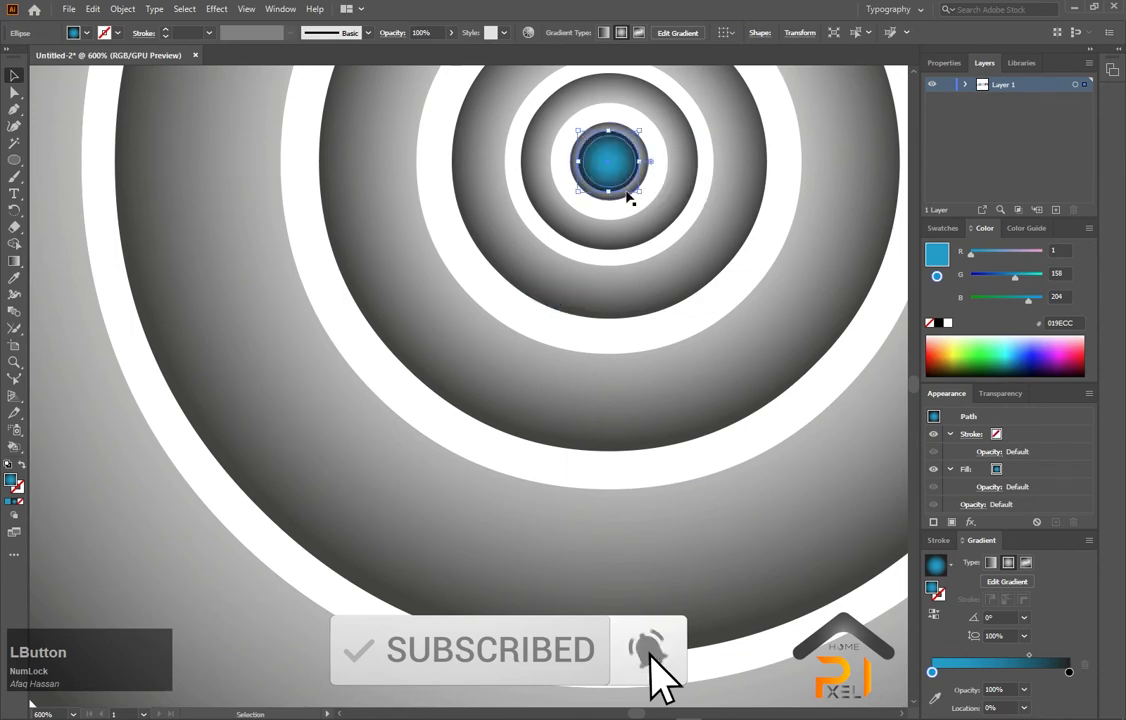
scroll(624, 210, down, 3)
click(638, 490)
scroll(621, 224, up, 2)
drag(621, 224, 663, 358)
scroll(663, 358, up, 1)
- Apply the center circle's blue radial gradient to the second-smallest ring of the O
click(465, 339)
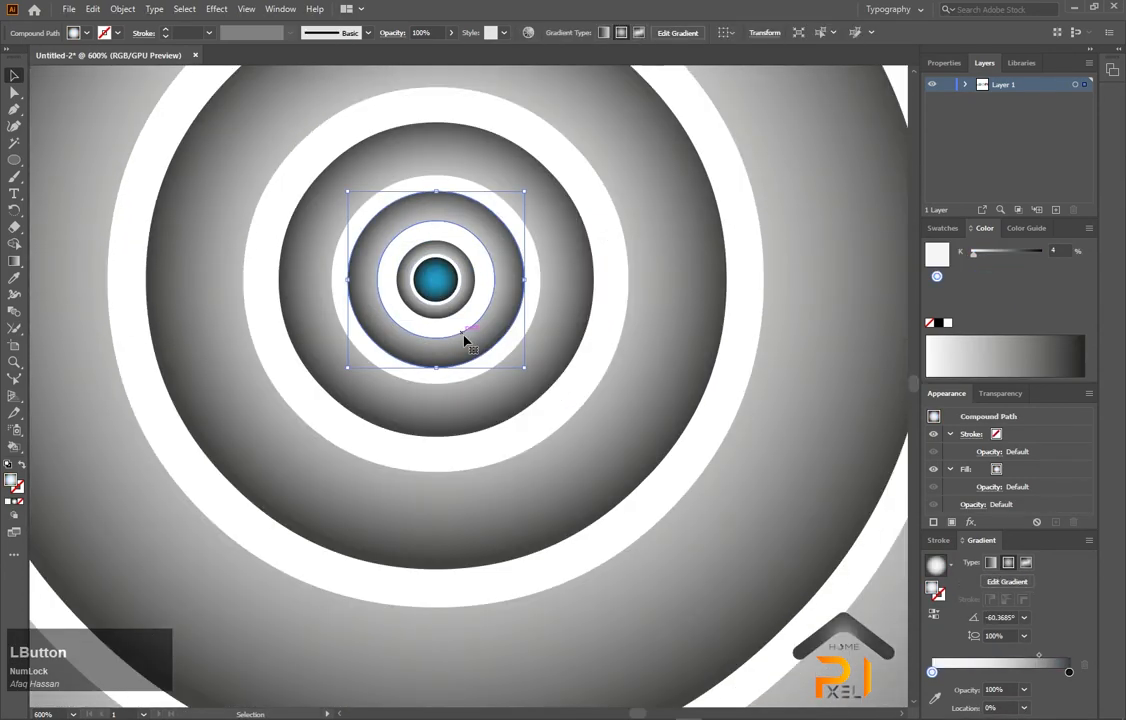
click(14, 279)
click(441, 288)
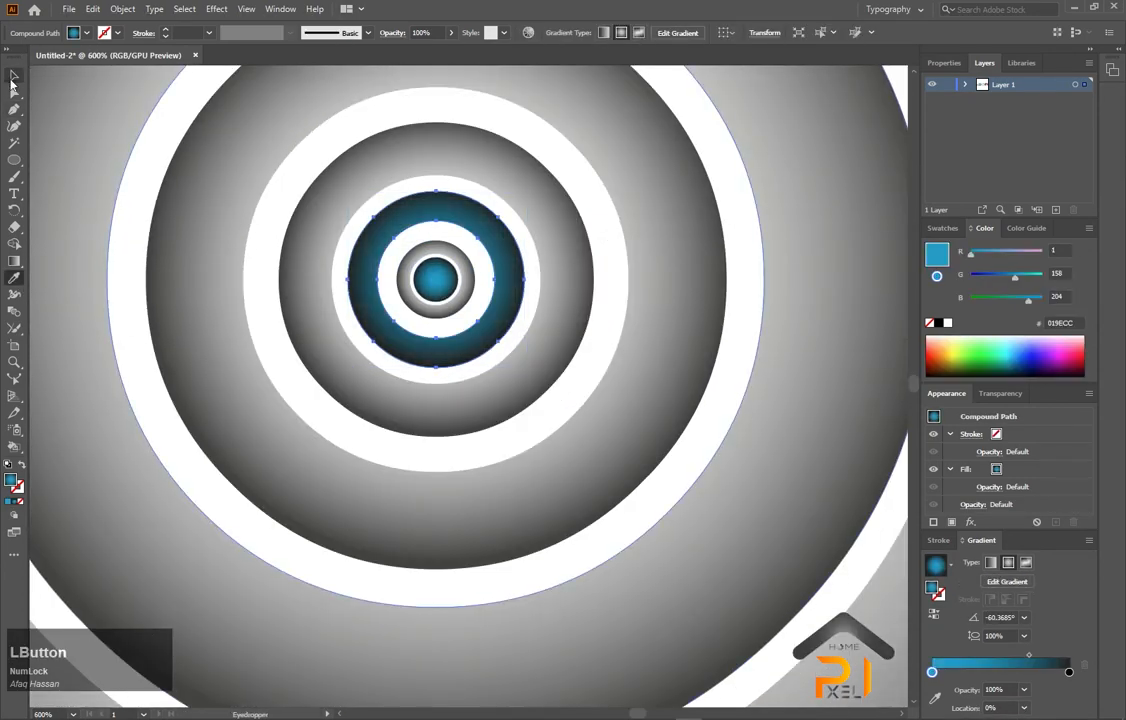
click(14, 77)
scroll(215, 240, down, 6)
click(355, 452)
drag(359, 457, 569, 492)
scroll(569, 492, down, 1)
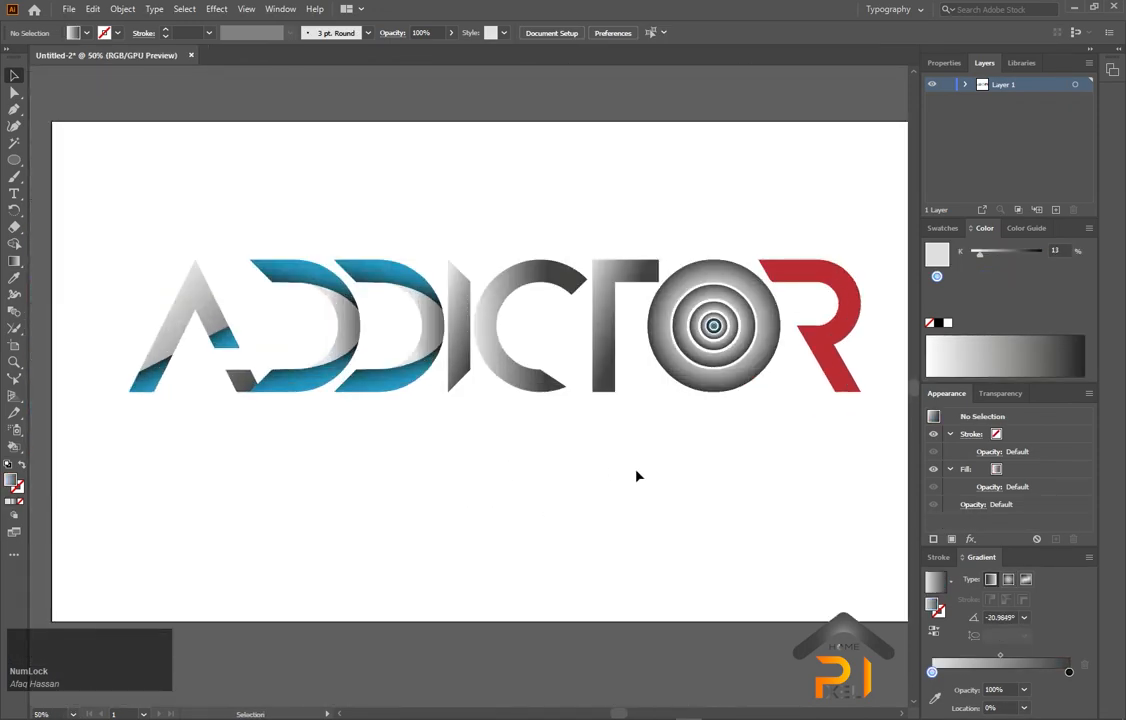
- Add the text GAMING in black Anurati Regular at 12 pt below the O
drag(638, 463, 579, 418)
click(13, 195)
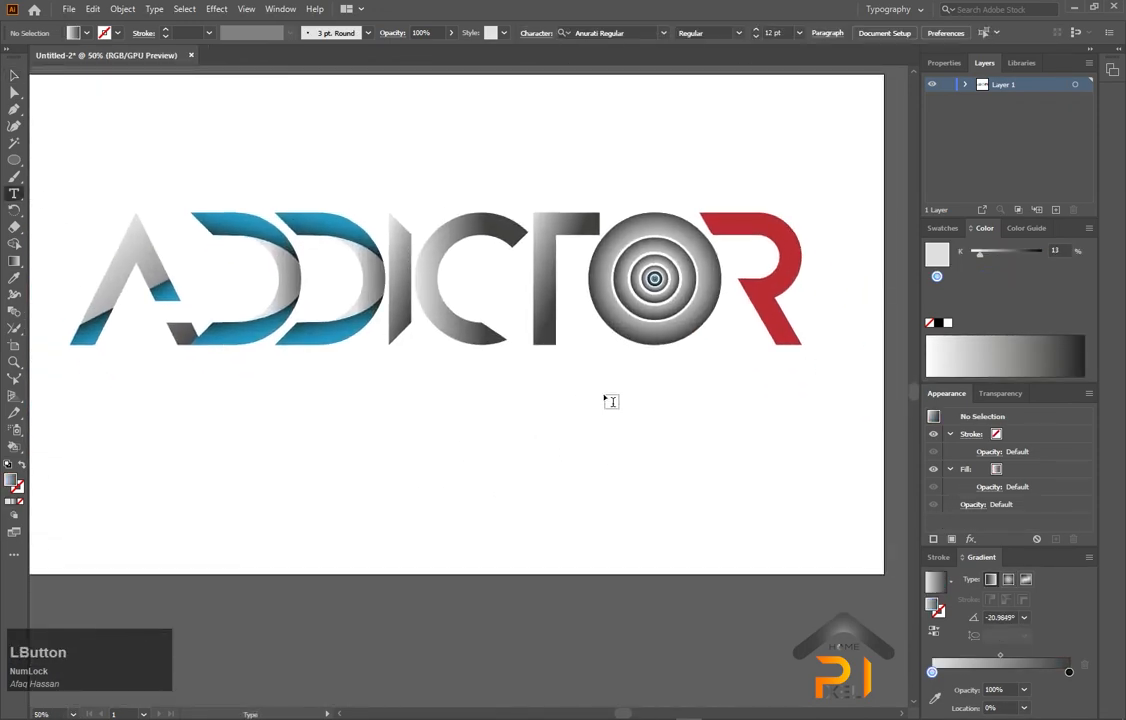
click(585, 376)
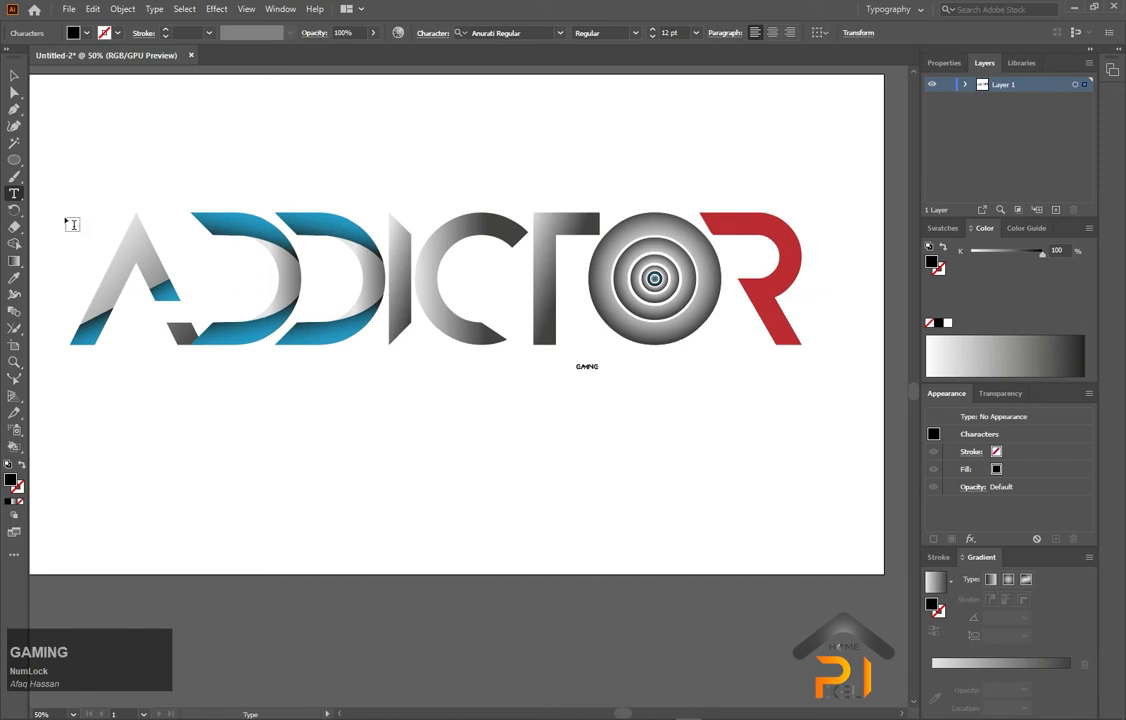
click(14, 74)
- Enlarge the GAMING text to about 147 pt and place it directly beneath the letters T, O and R
drag(602, 379, 957, 440)
drag(324, 441, 568, 465)
click(568, 465)
drag(560, 418, 650, 418)
scroll(688, 460, up, 1)
- Convert the GAMING text to outlines and ungroup its letters
right_click(662, 394)
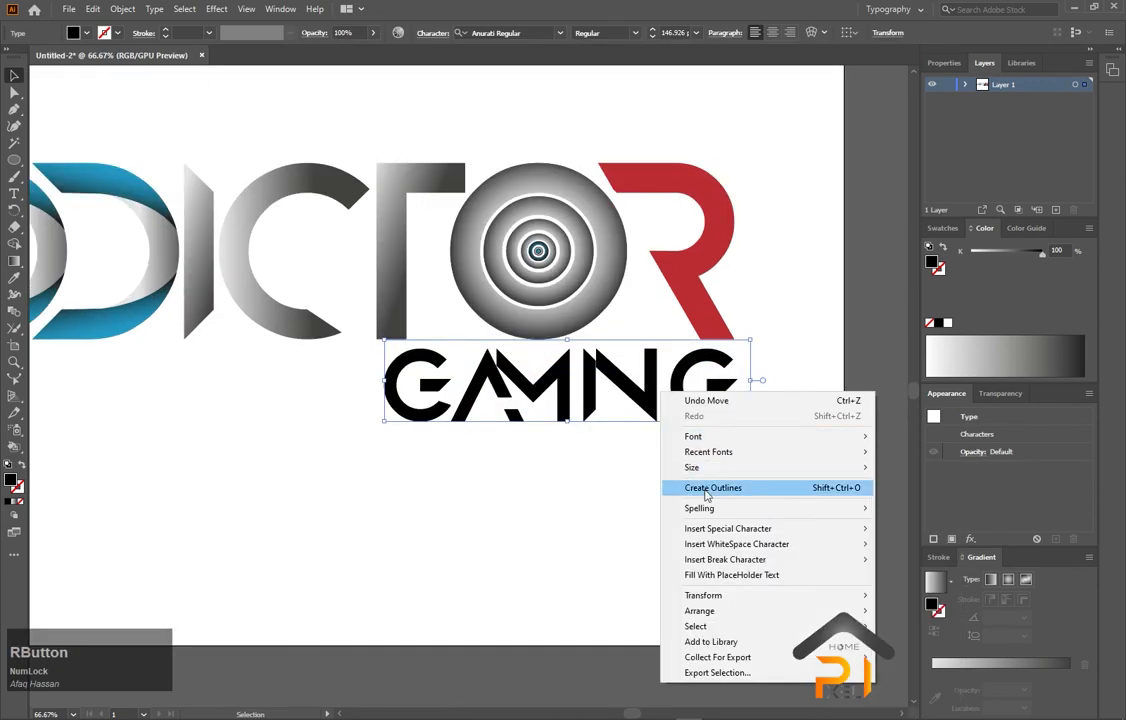
click(706, 492)
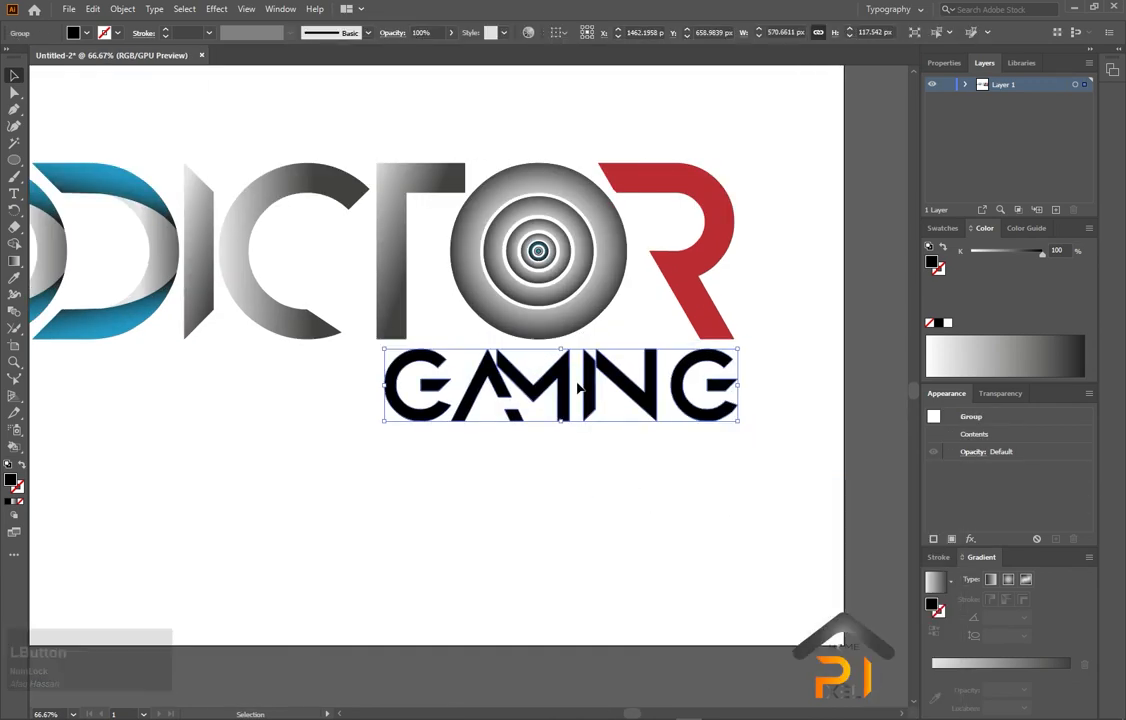
right_click(548, 397)
click(568, 508)
click(568, 508)
scroll(653, 402, up, 3)
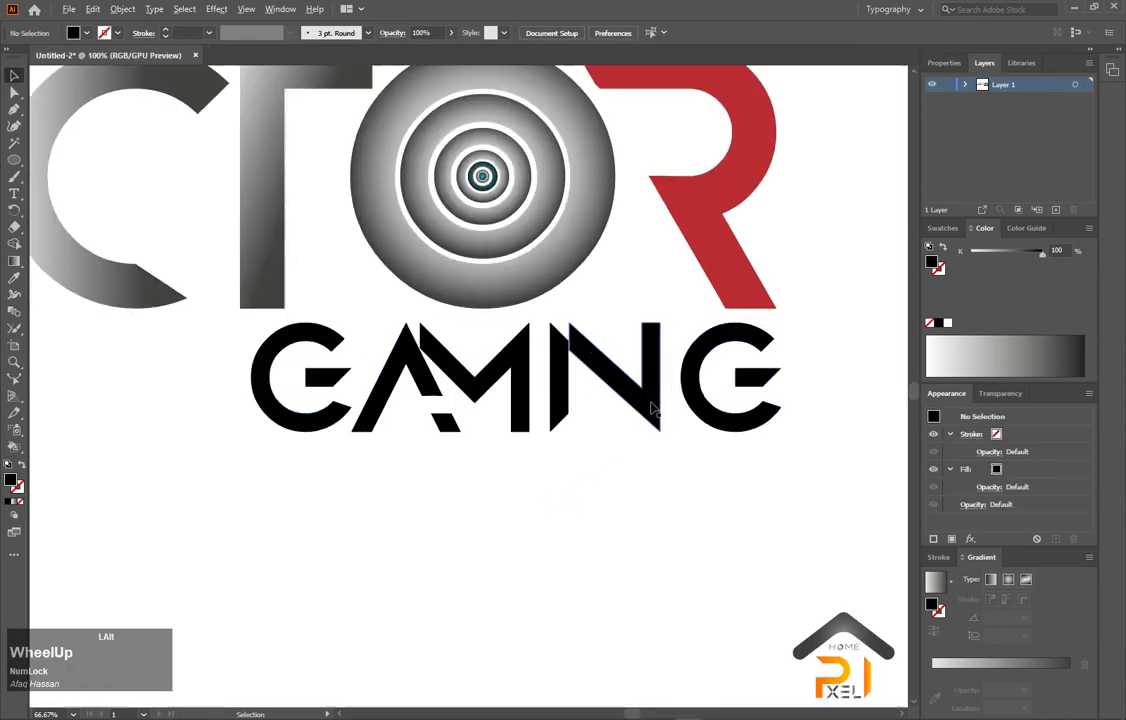
- Nudge the M of GAMING slightly right to widen its gap from the A
click(417, 373)
key(Right)
key(Right)
key(Right)
key(Right)
key(Right)
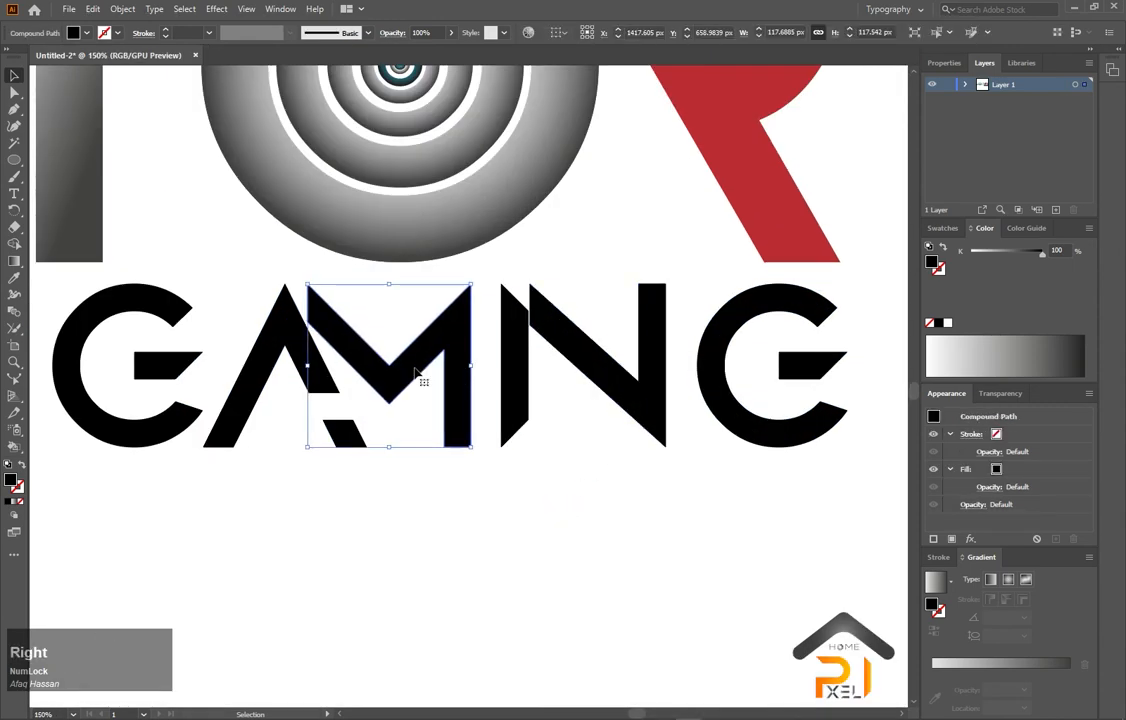
- Nudge the final G of GAMING left, closer to the N
click(731, 385)
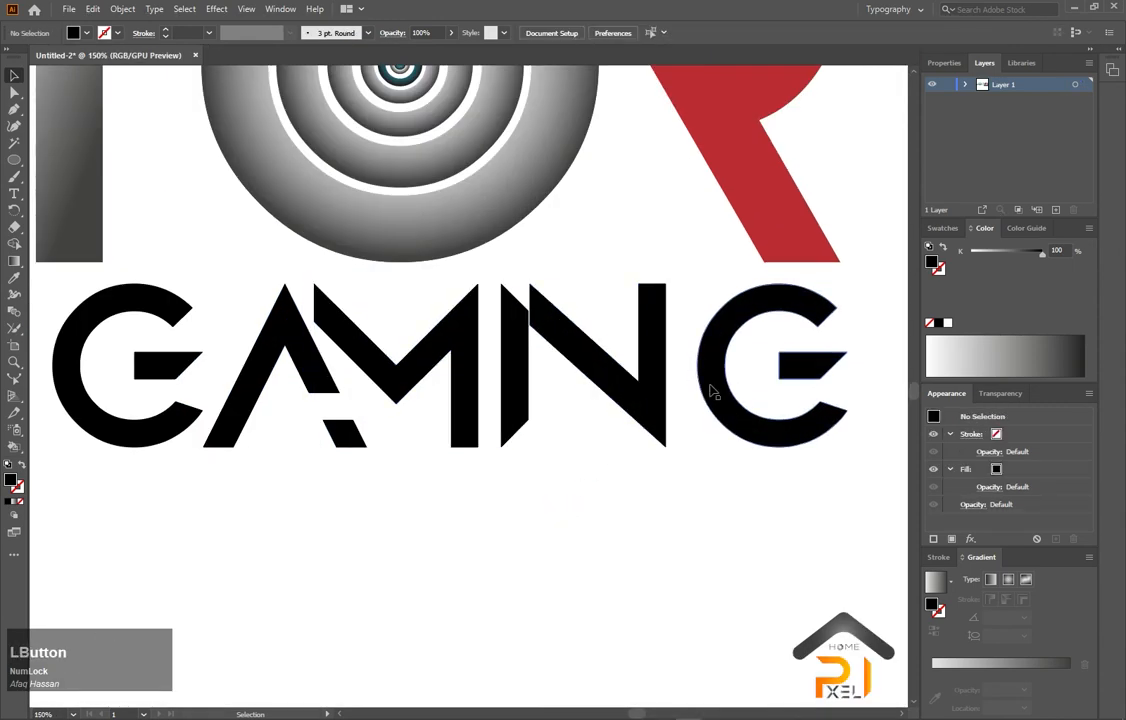
click(711, 390)
key(Left)
key(Left)
key(Left)
key(Left)
key(Left)
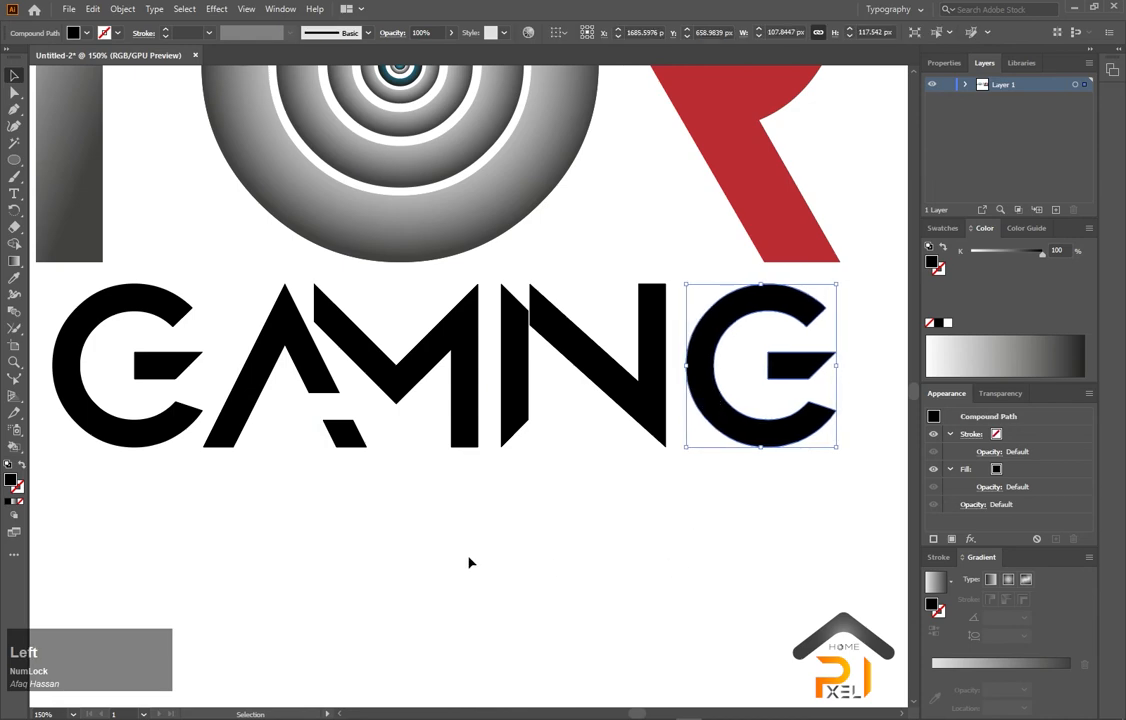
- Shift the M of GAMING a little further toward the I to even out the letter spacing
click(460, 368)
key(Right)
key(Right)
key(Right)
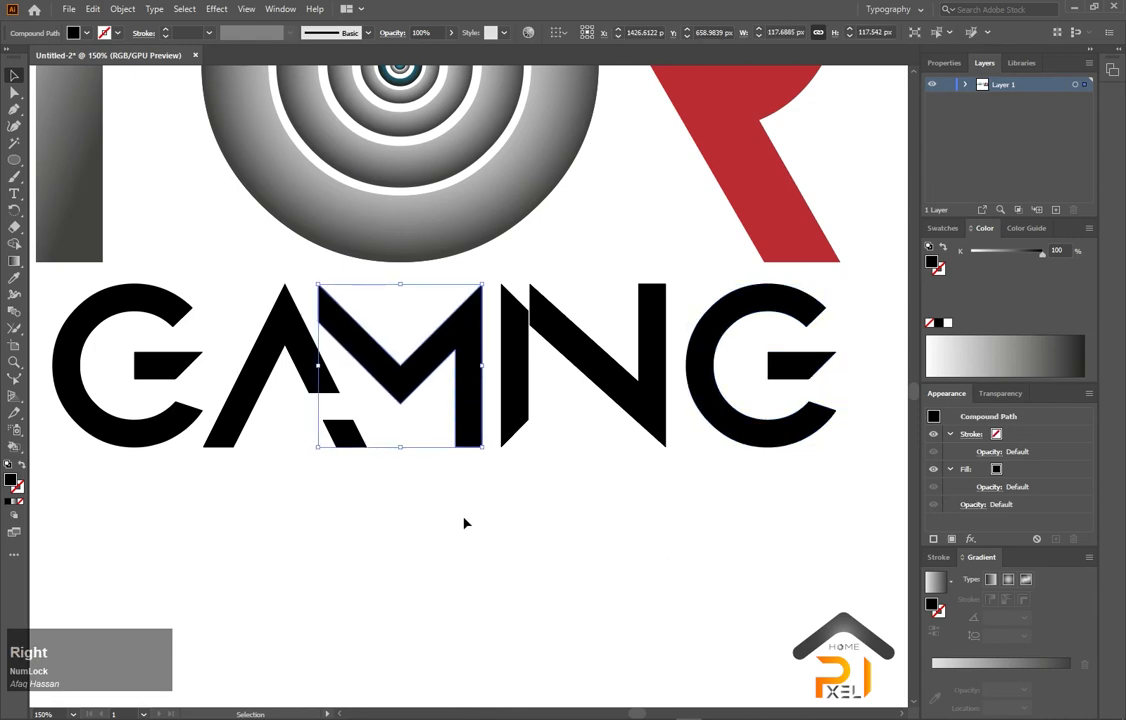
click(573, 434)
- Recolor the final G of GAMING with the red sampled from the letter R
scroll(603, 430, down, 3)
click(686, 410)
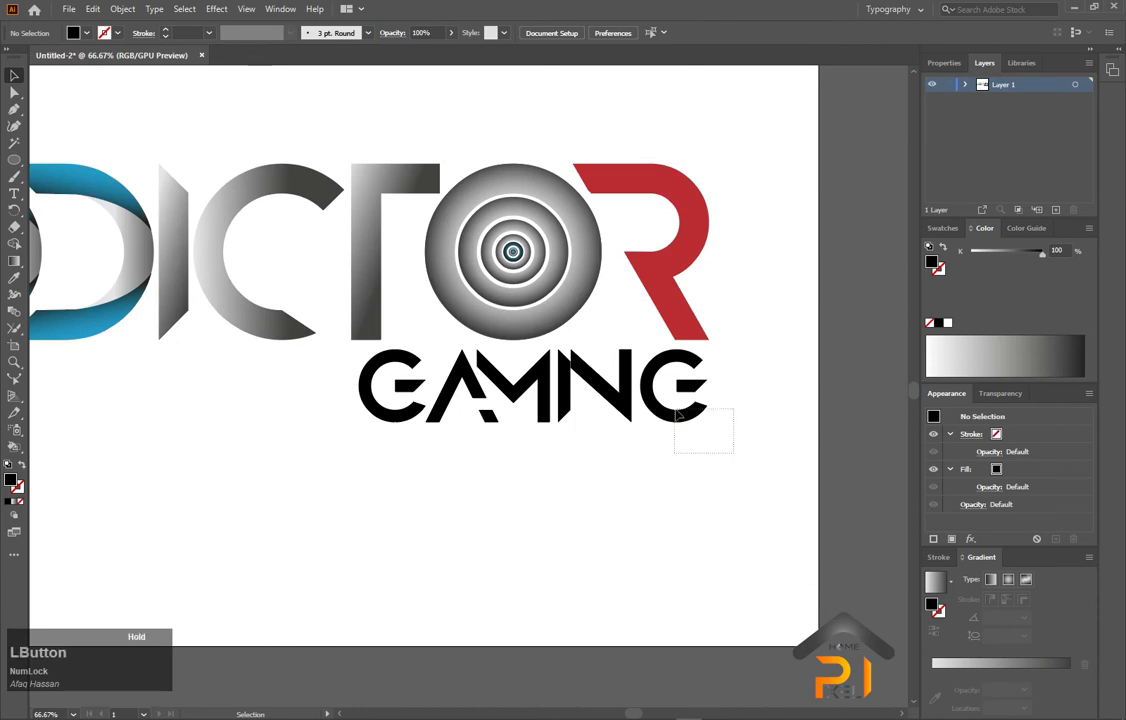
click(14, 279)
click(657, 274)
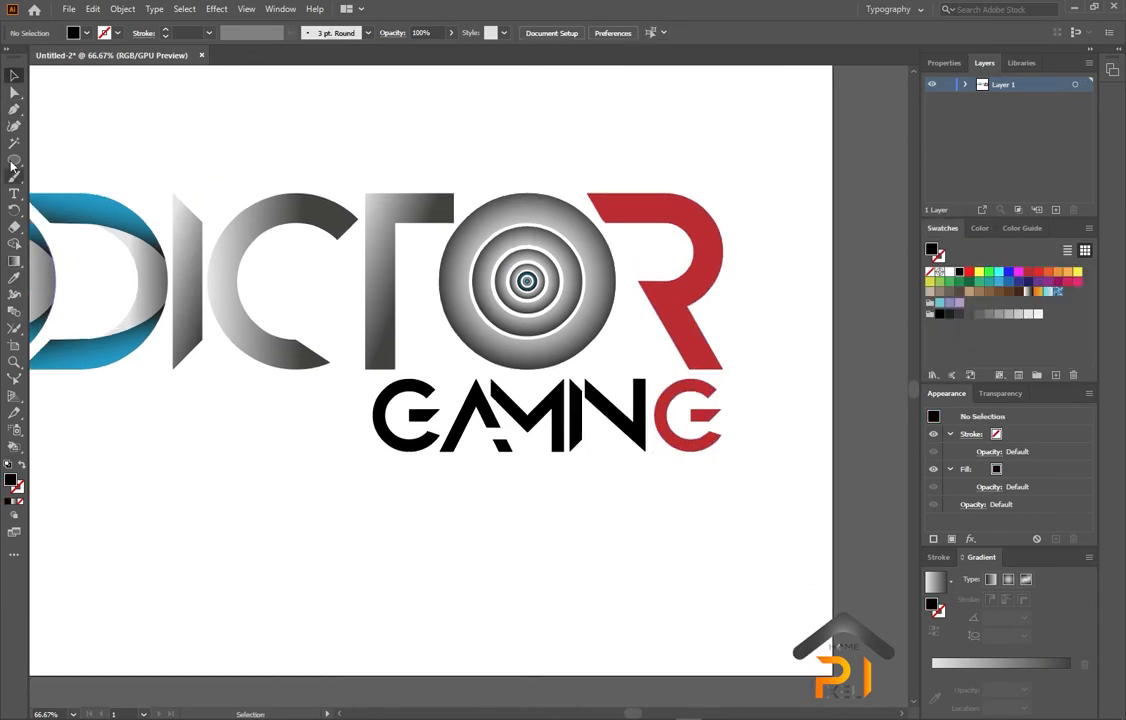
- Draw an open zigzag underline with a lowered middle section beneath GAMING using the Pen tool, with default white fill and black stroke
click(14, 109)
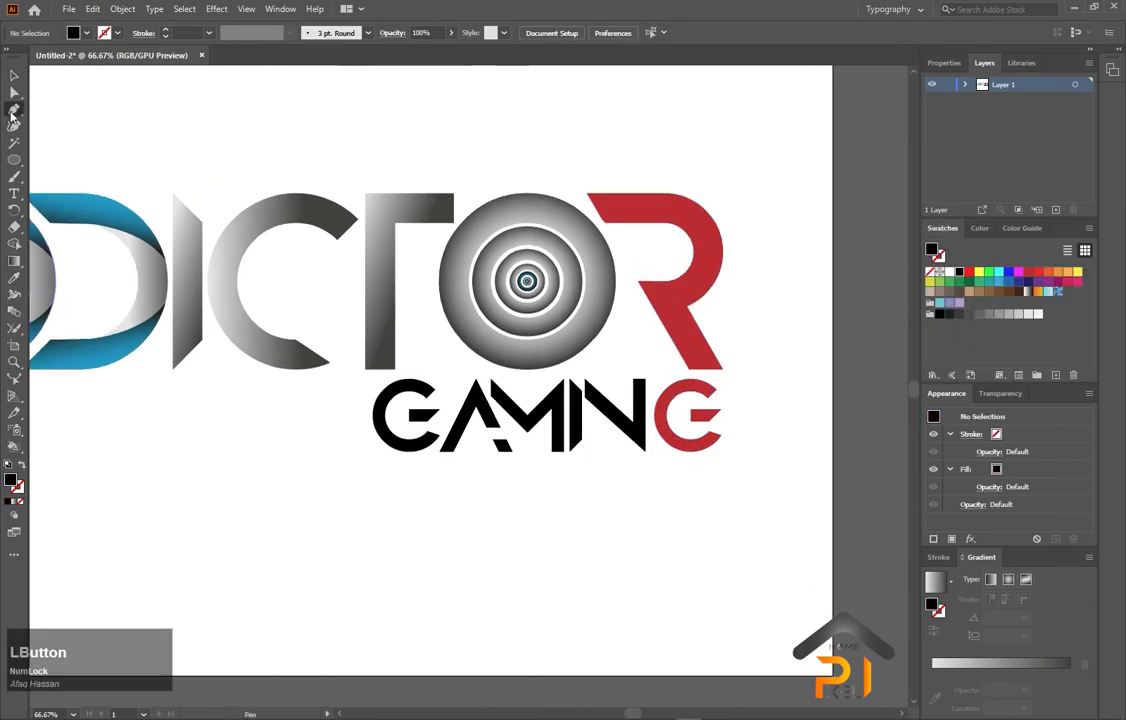
scroll(514, 477, up, 2)
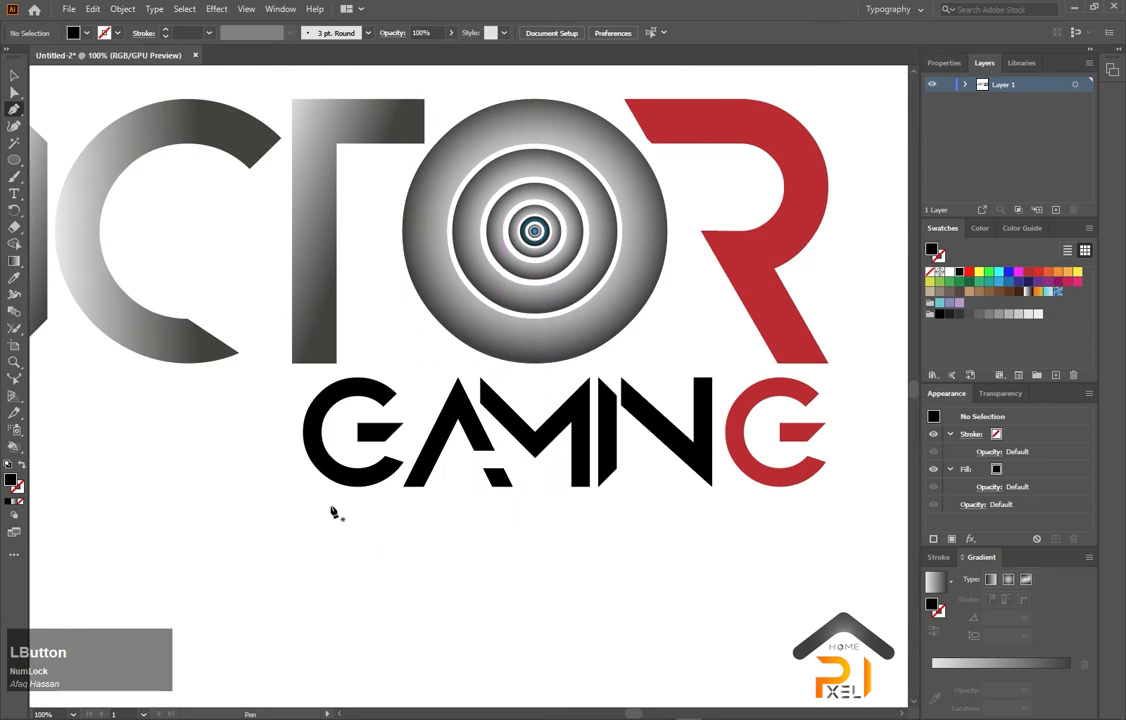
click(330, 500)
click(486, 500)
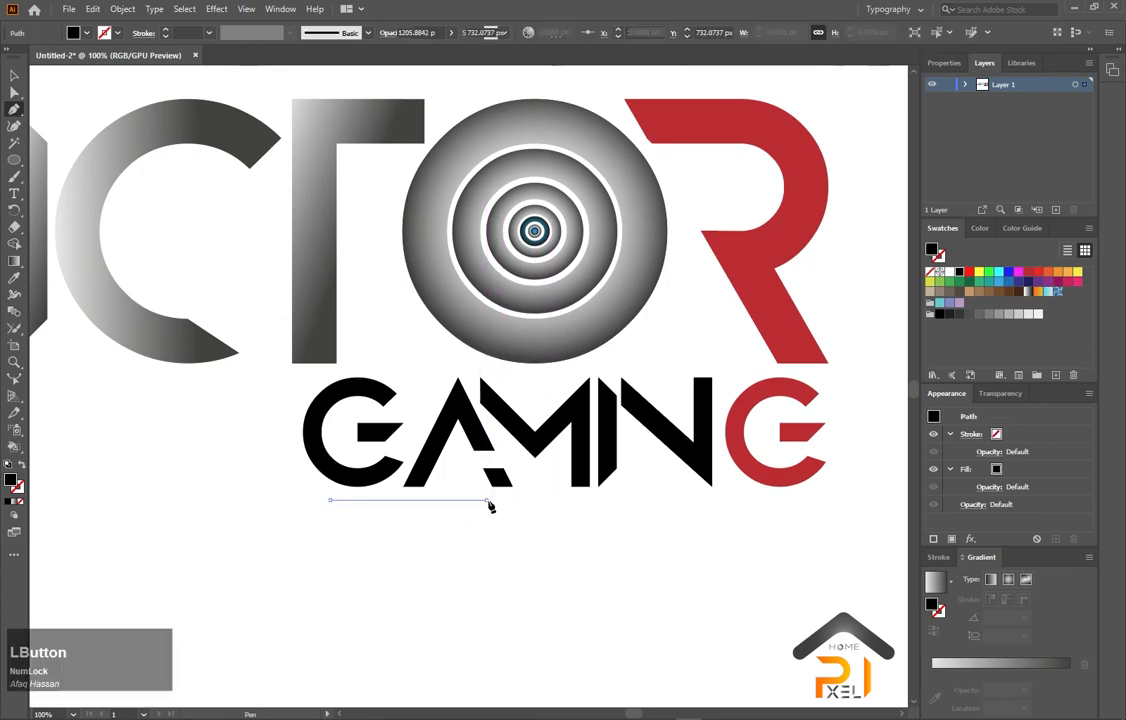
click(429, 543)
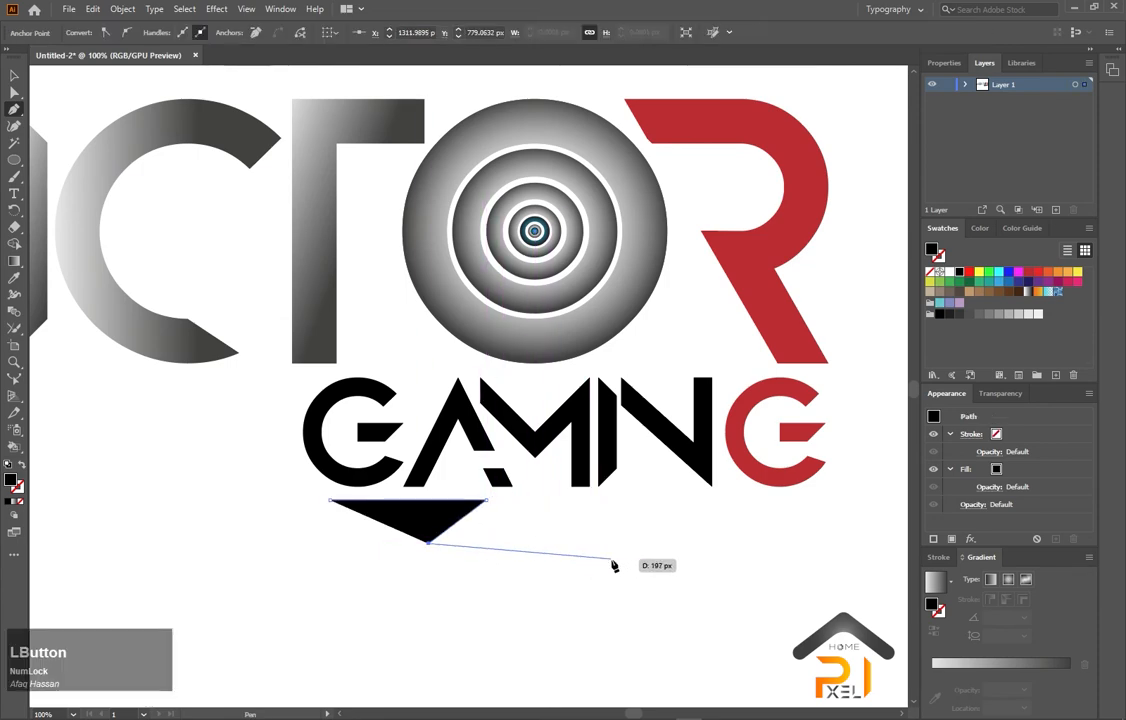
click(9, 465)
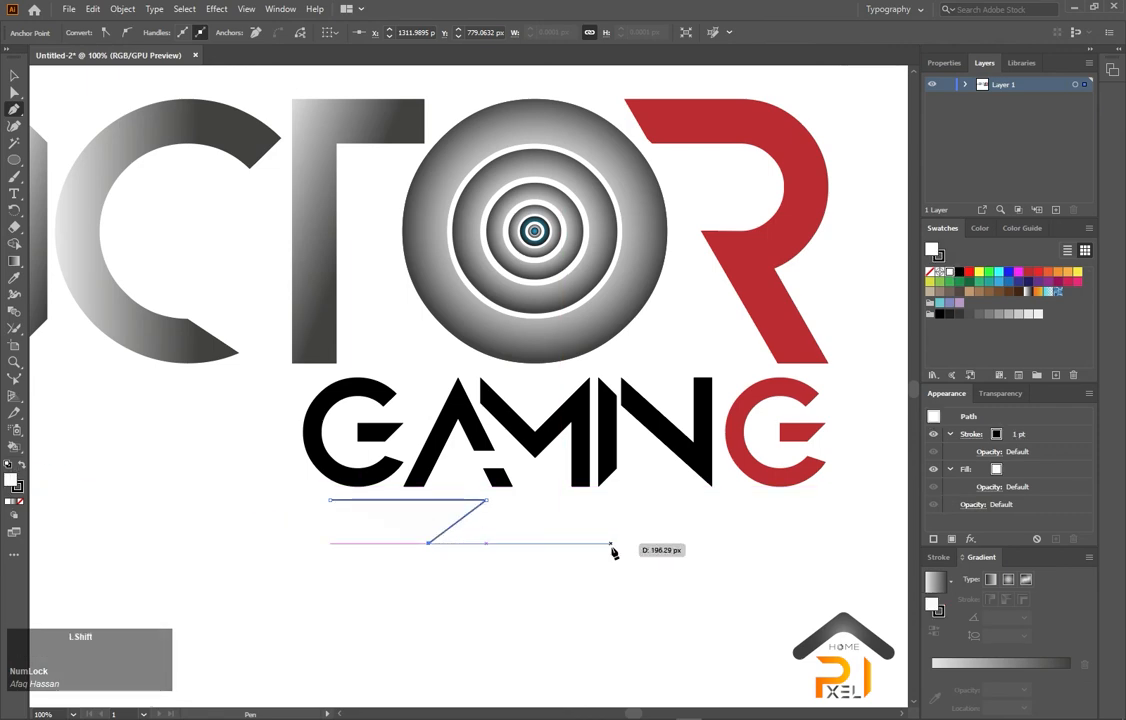
click(670, 500)
shift+click(838, 500)
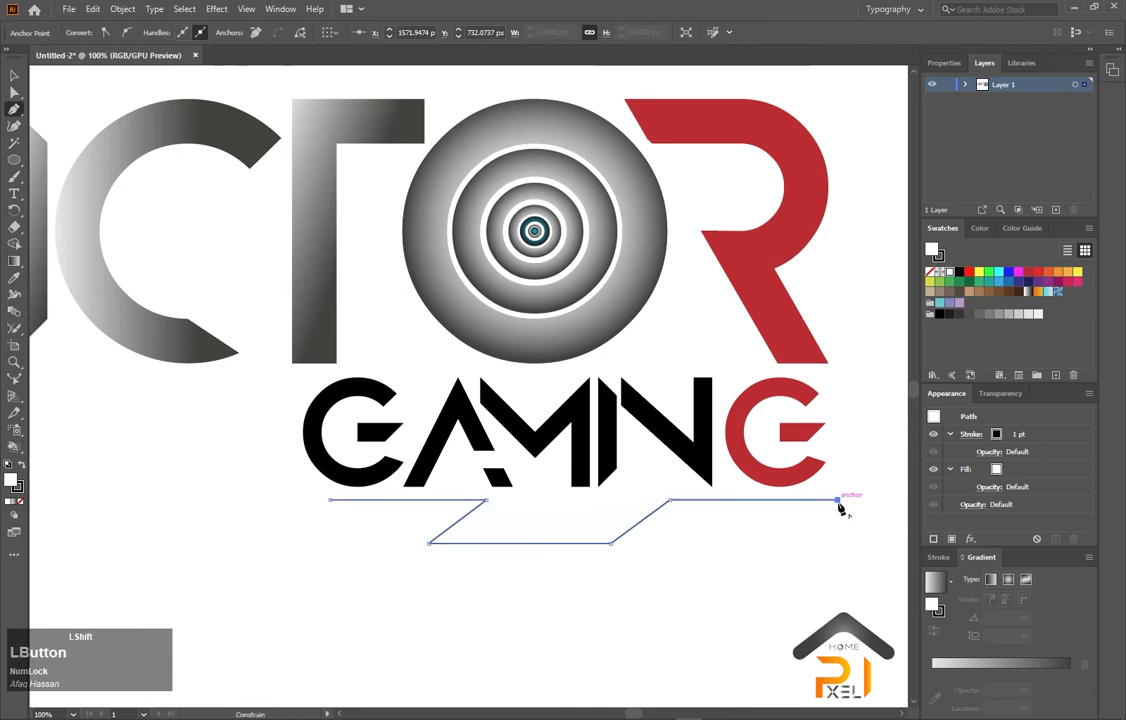
- Shorten the underline's end segment so it stops under the edge of the red G
key(a)
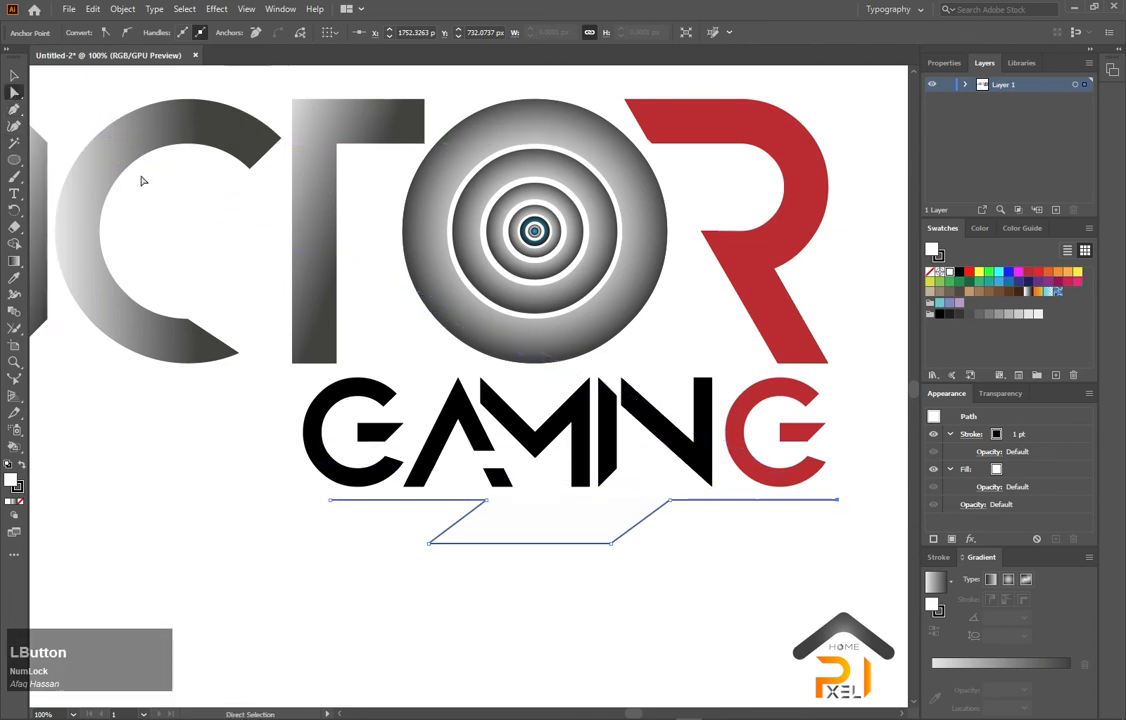
click(840, 543)
drag(835, 502, 815, 504)
scroll(670, 583, down, 3)
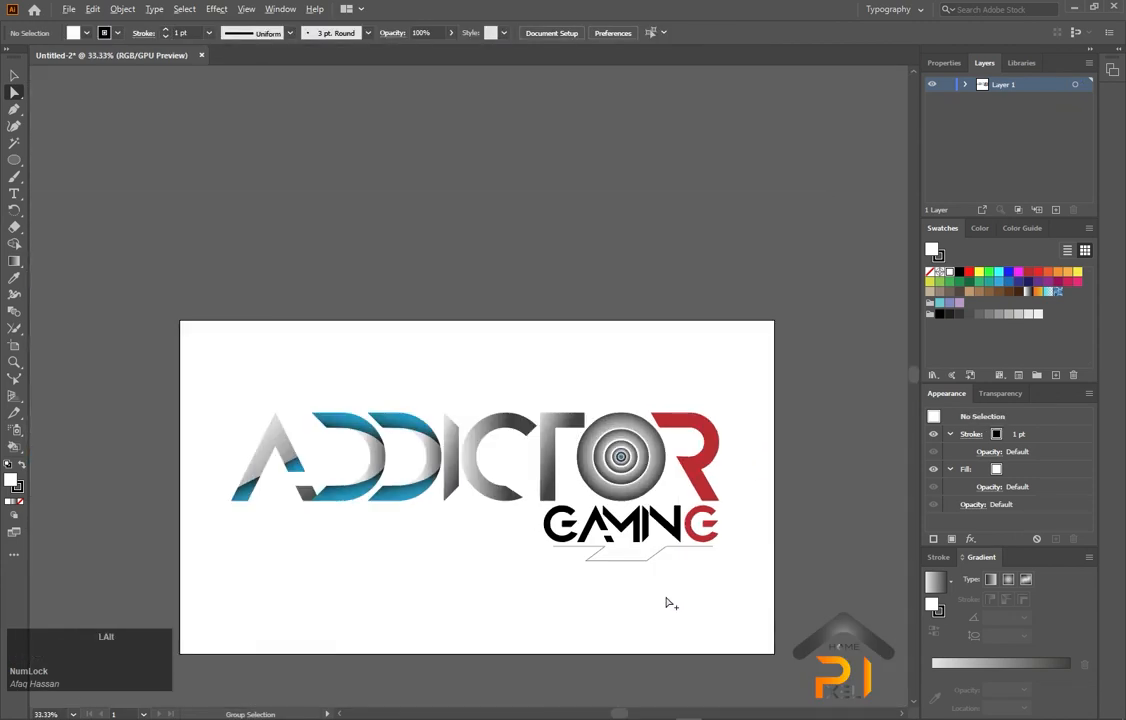
- Set the stroke weight of the zigzag underline to 2 pt
click(14, 76)
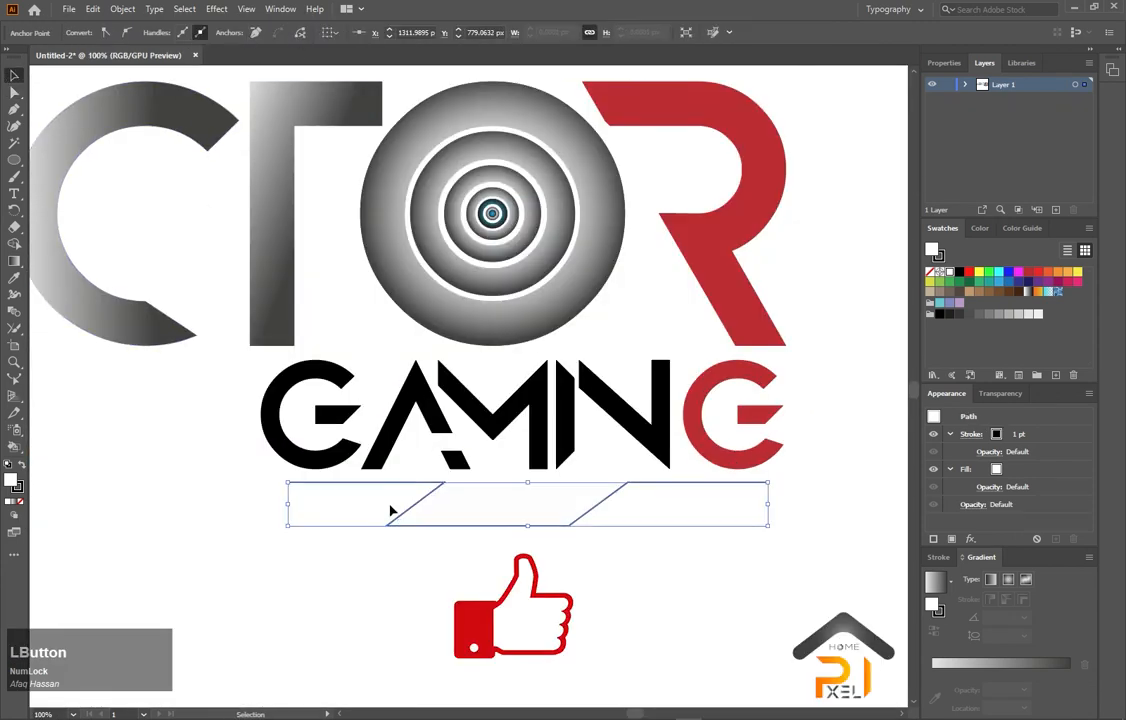
click(400, 513)
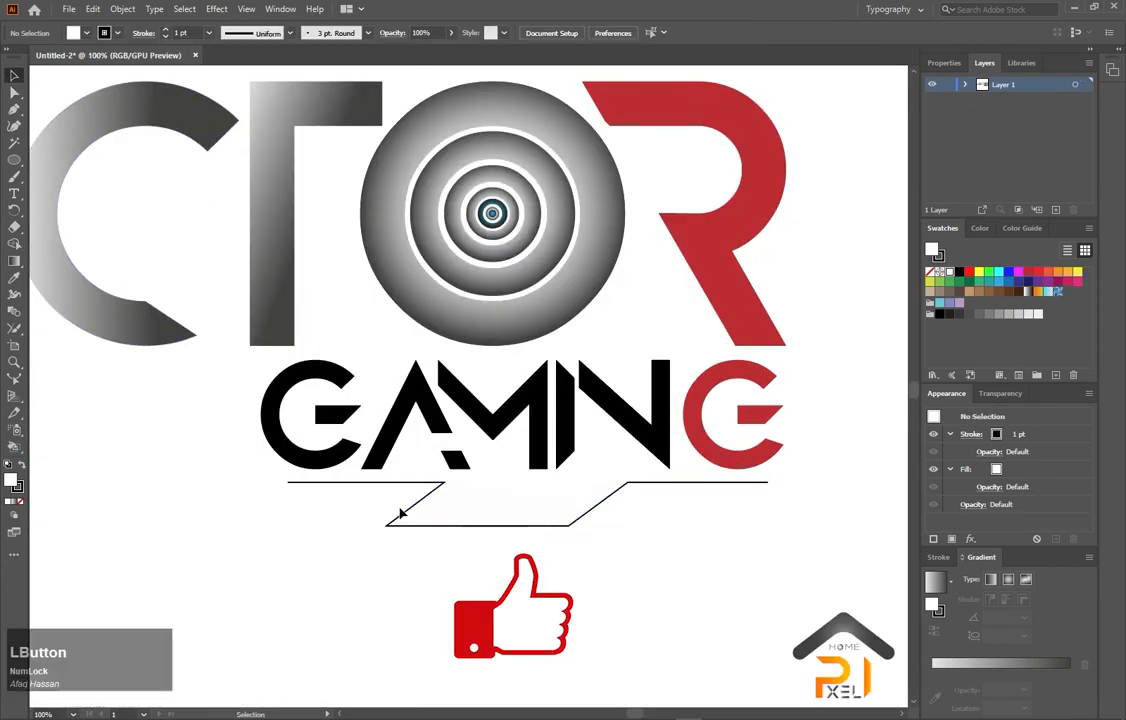
drag(493, 541, 493, 541)
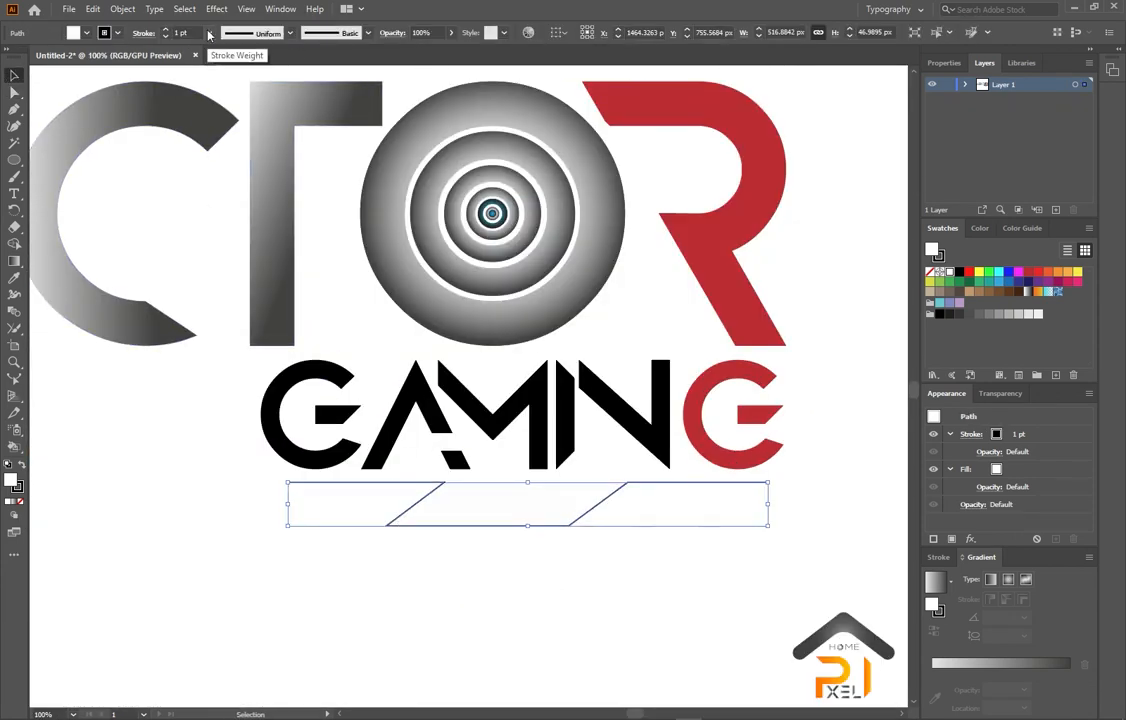
click(208, 33)
click(226, 109)
click(504, 638)
scroll(504, 638, down, 2)
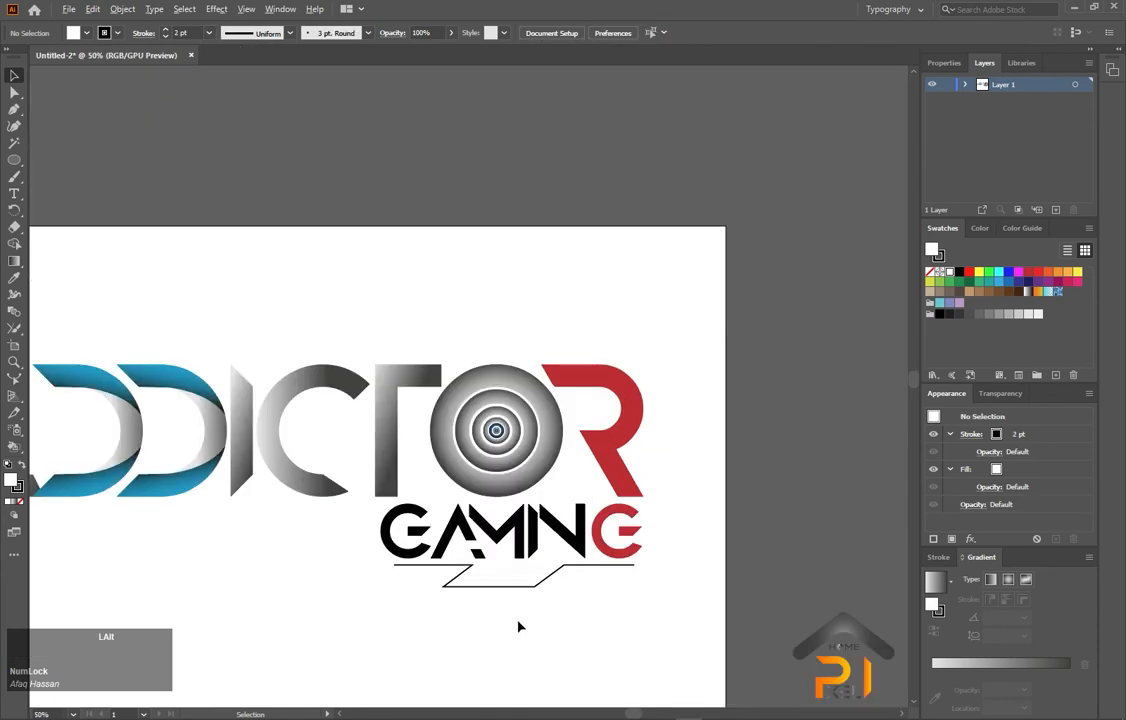
- Add a Multiply drop shadow to the underline with 83% opacity, -5 px X offset, 7 px Y offset and 7 px blur
scroll(521, 613, up, 2)
click(522, 563)
click(216, 9)
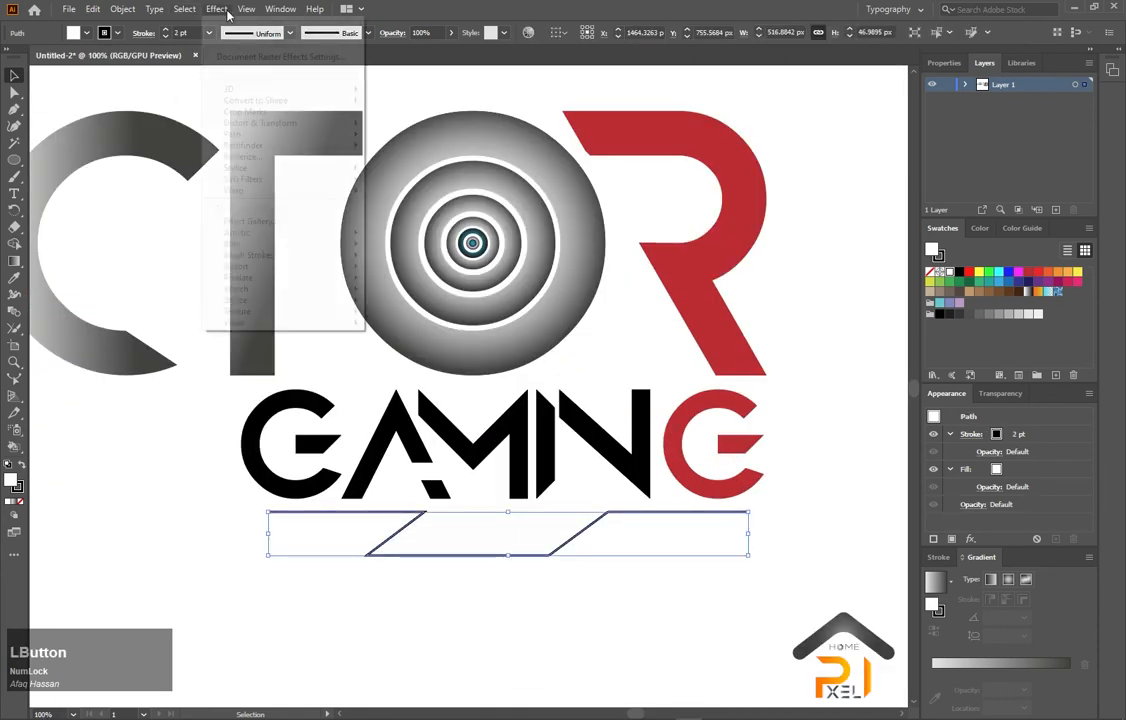
mouse_move(284, 168)
click(378, 170)
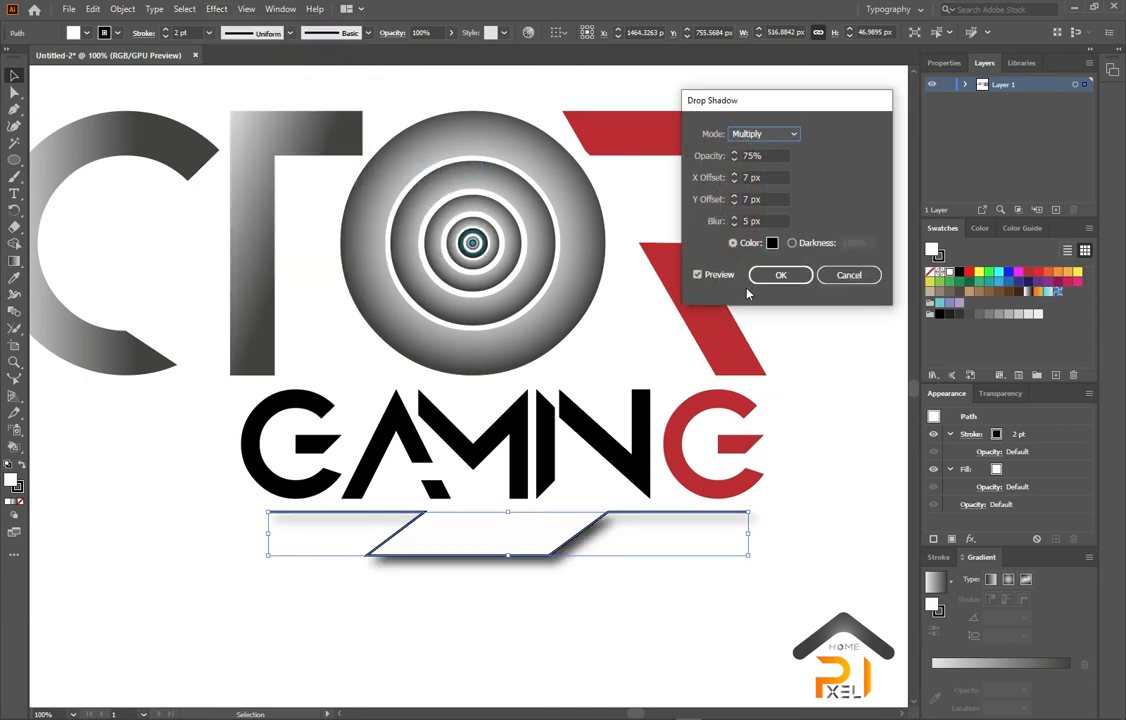
click(735, 182)
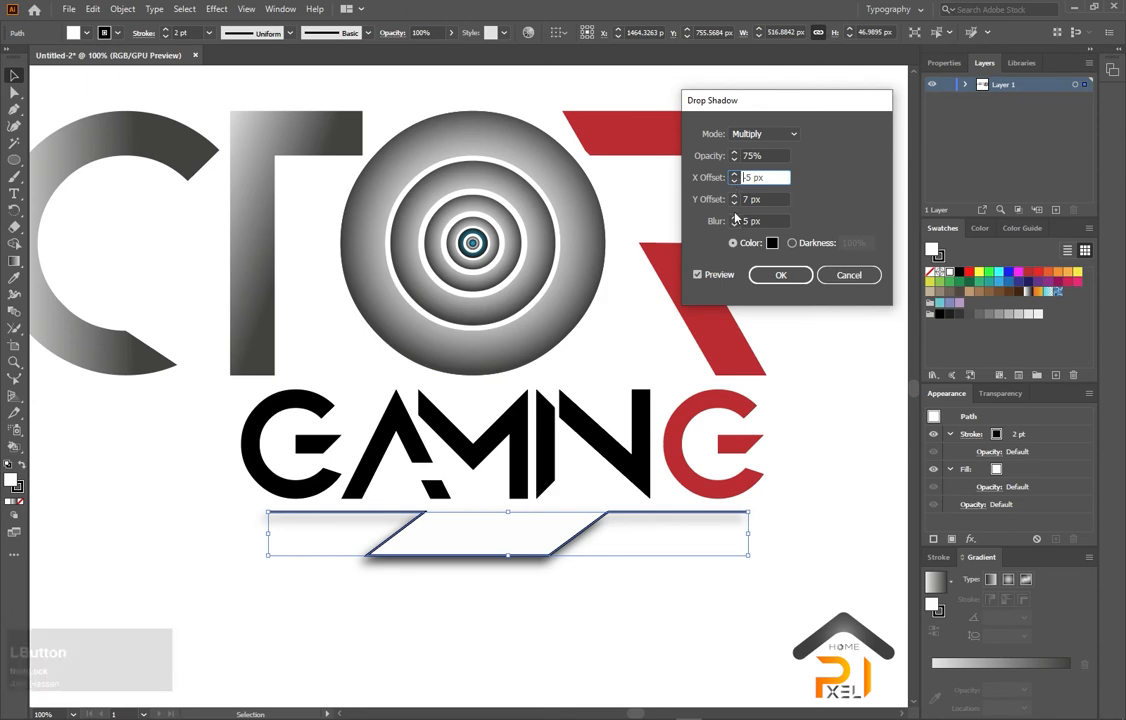
click(734, 217)
click(734, 217)
click(735, 153)
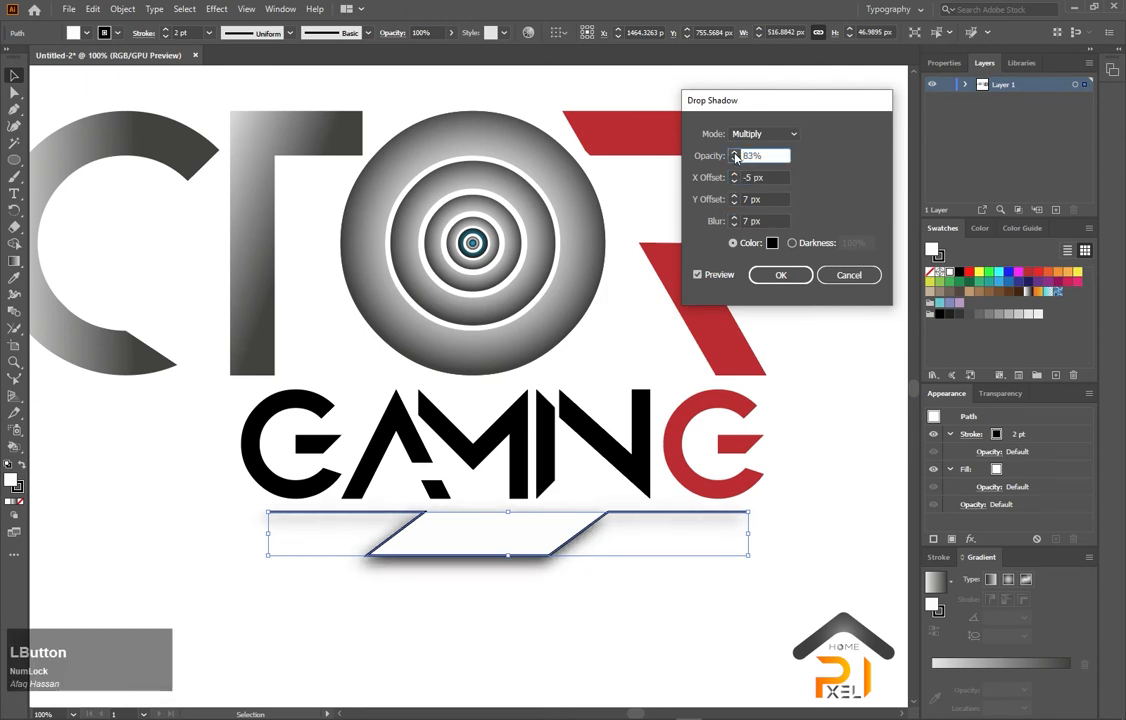
click(790, 281)
click(721, 658)
scroll(631, 470, down, 4)
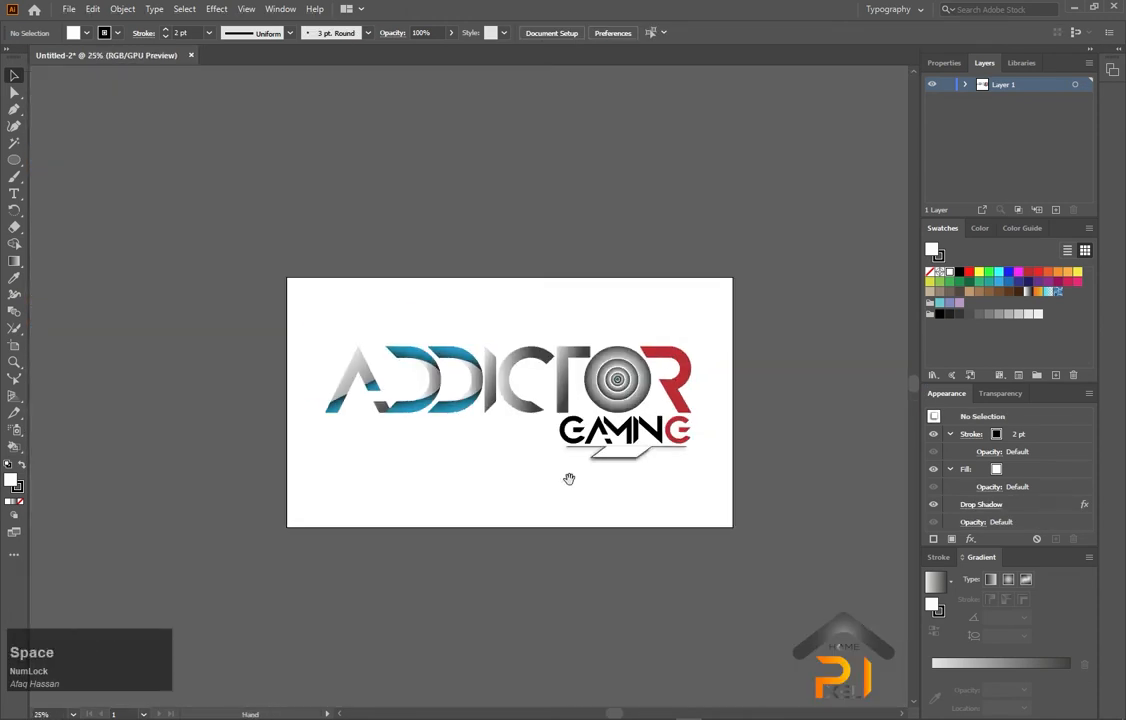
drag(568, 477, 582, 480)
scroll(582, 480, up, 1)
scroll(503, 288, up, 1)
click(578, 196)
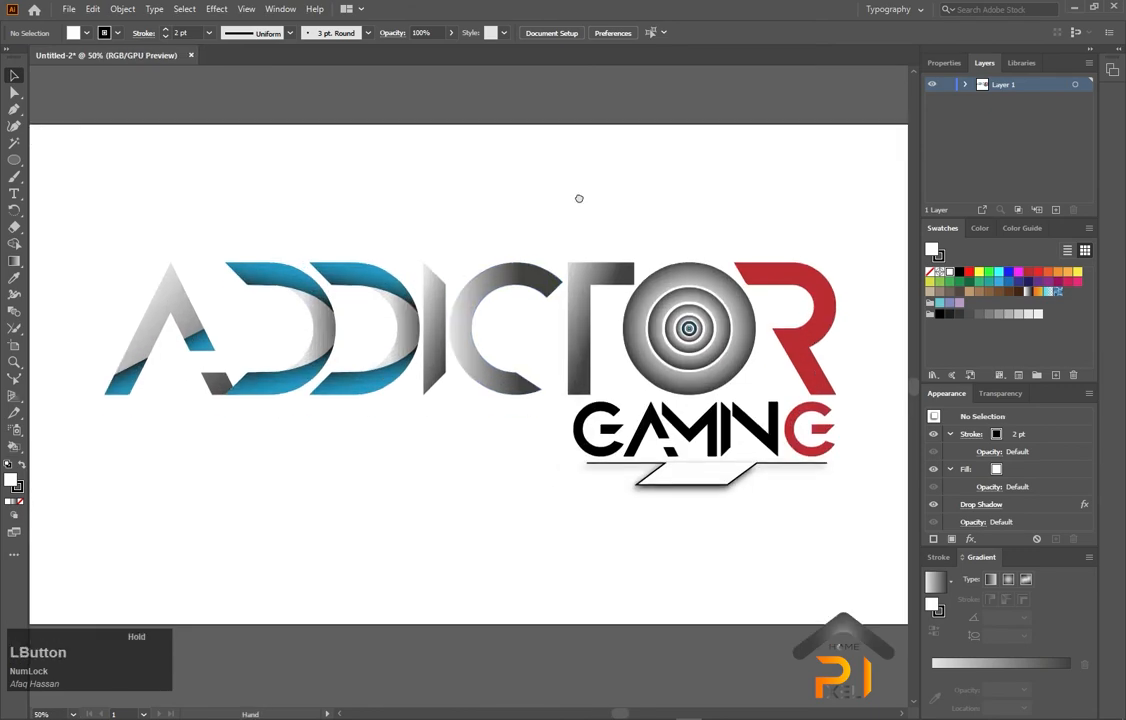
scroll(573, 193, down, 1)
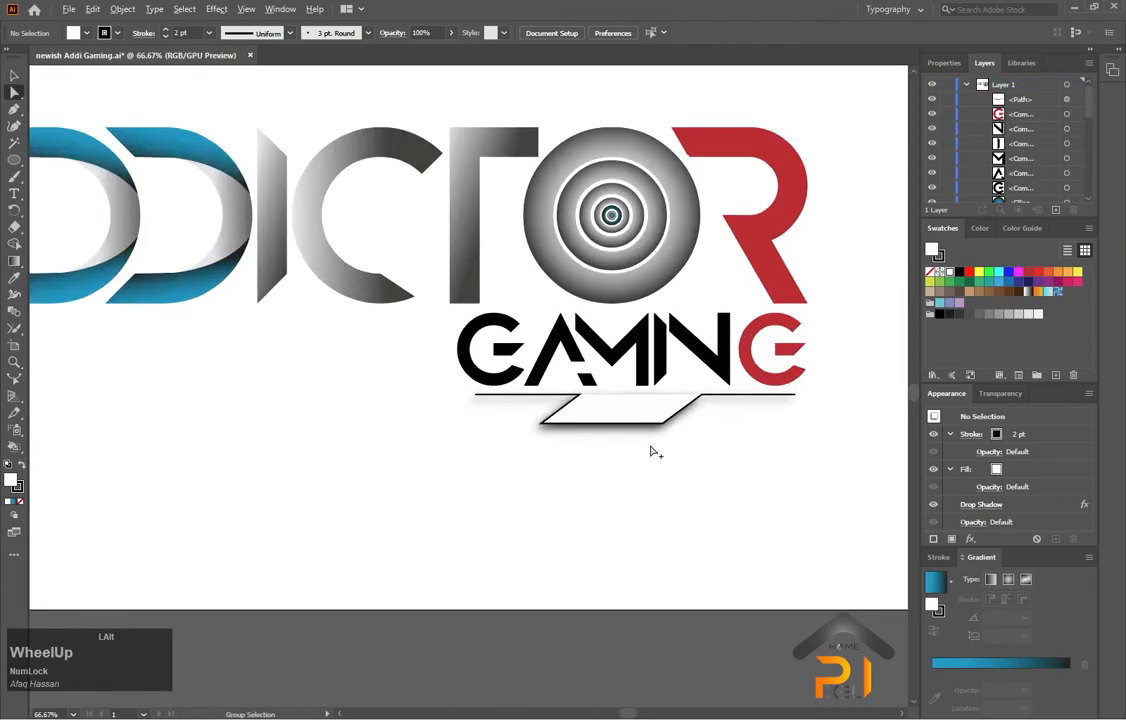
- Remove the white fill from the zigzag underline, keeping only its black stroke
scroll(648, 452, up, 2)
click(633, 349)
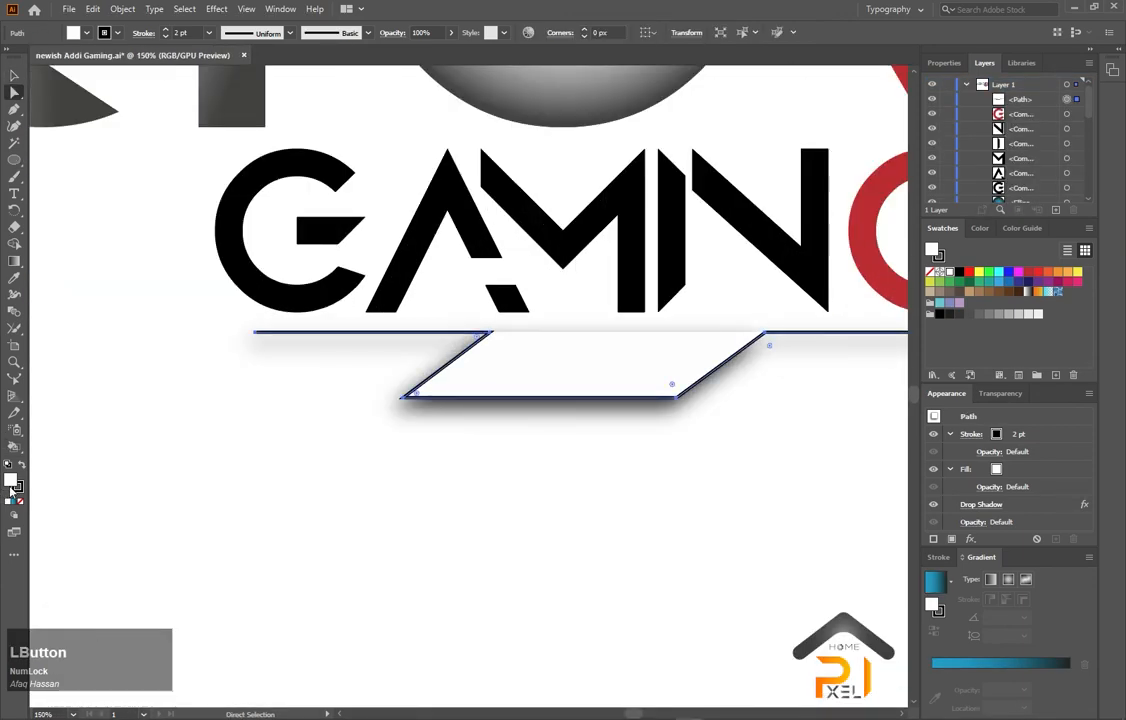
click(22, 502)
scroll(367, 498, down, 3)
click(435, 511)
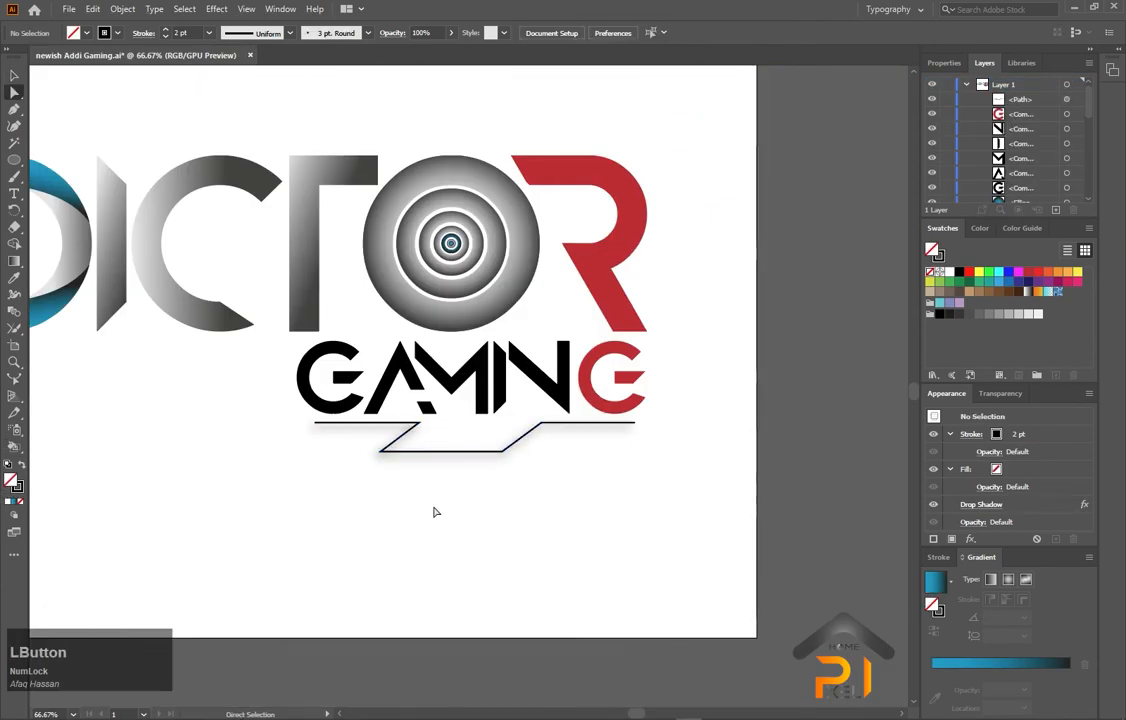
key(space)
scroll(320, 515, down, 2)
drag(320, 515, 555, 510)
scroll(187, 192, down, 1)
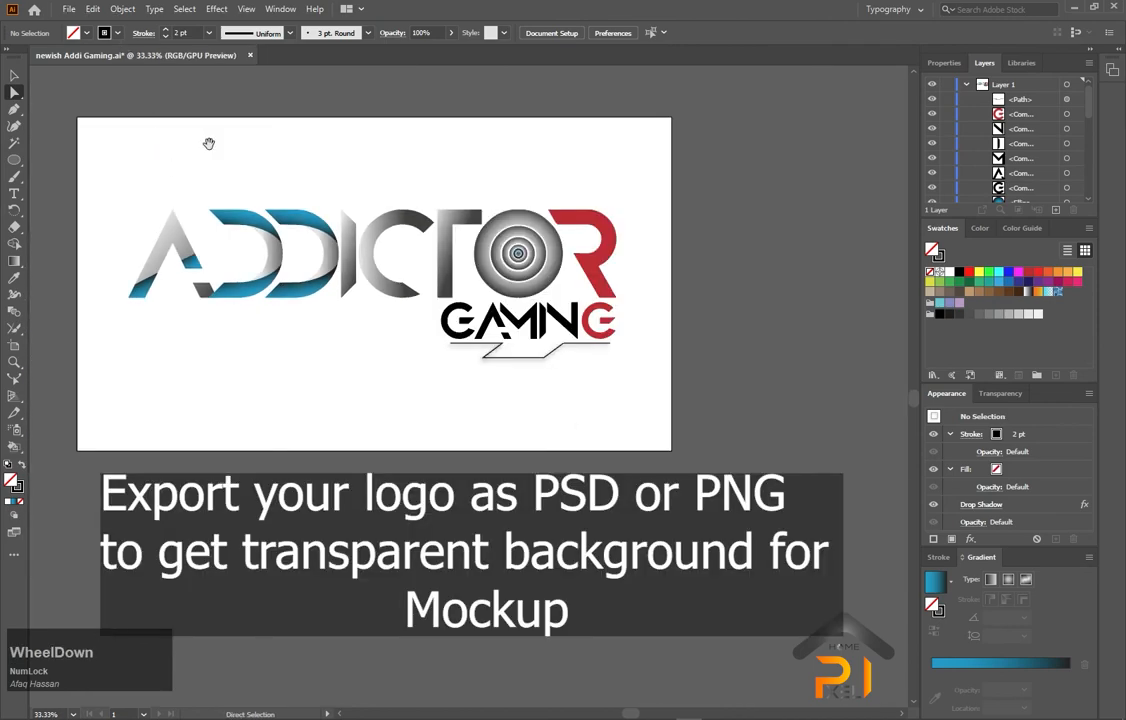
key(space)
drag(208, 143, 282, 207)
- Start exporting the logo and rename the export file as Addi Gaming.psd
click(69, 9)
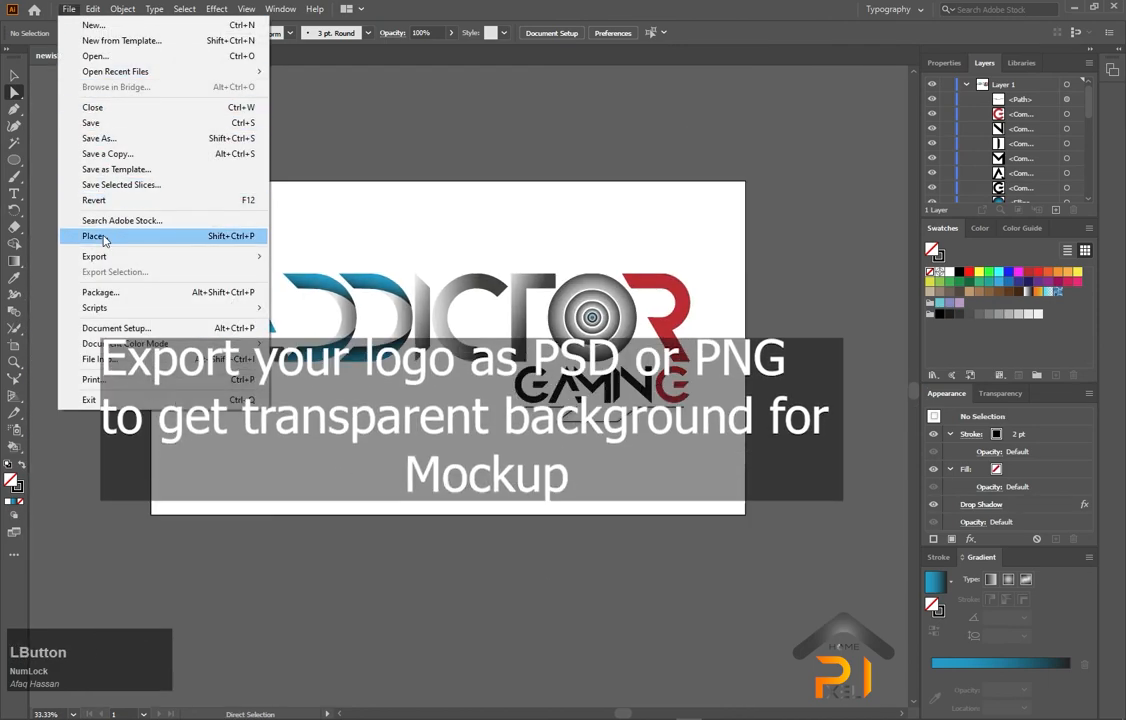
mouse_move(150, 256)
click(278, 271)
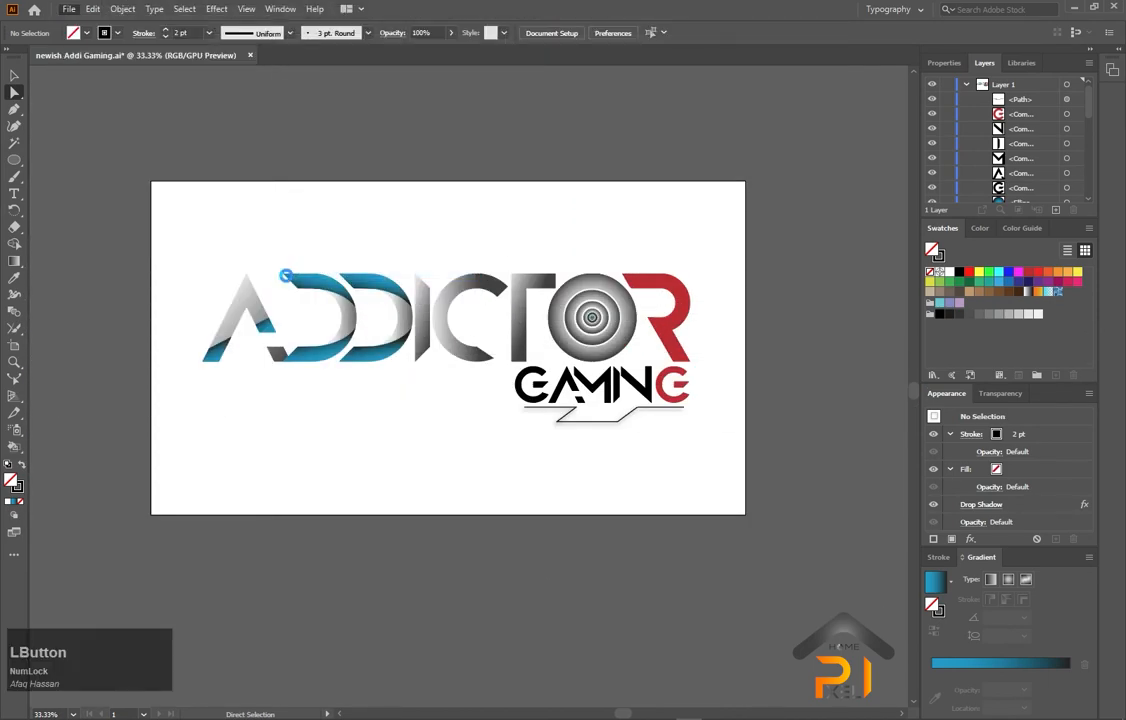
click(128, 287)
key(BackSpace)
key(BackSpace)
key(BackSpace)
key(BackSpace)
key(BackSpace)
key(BackSpace)
key(BackSpace)
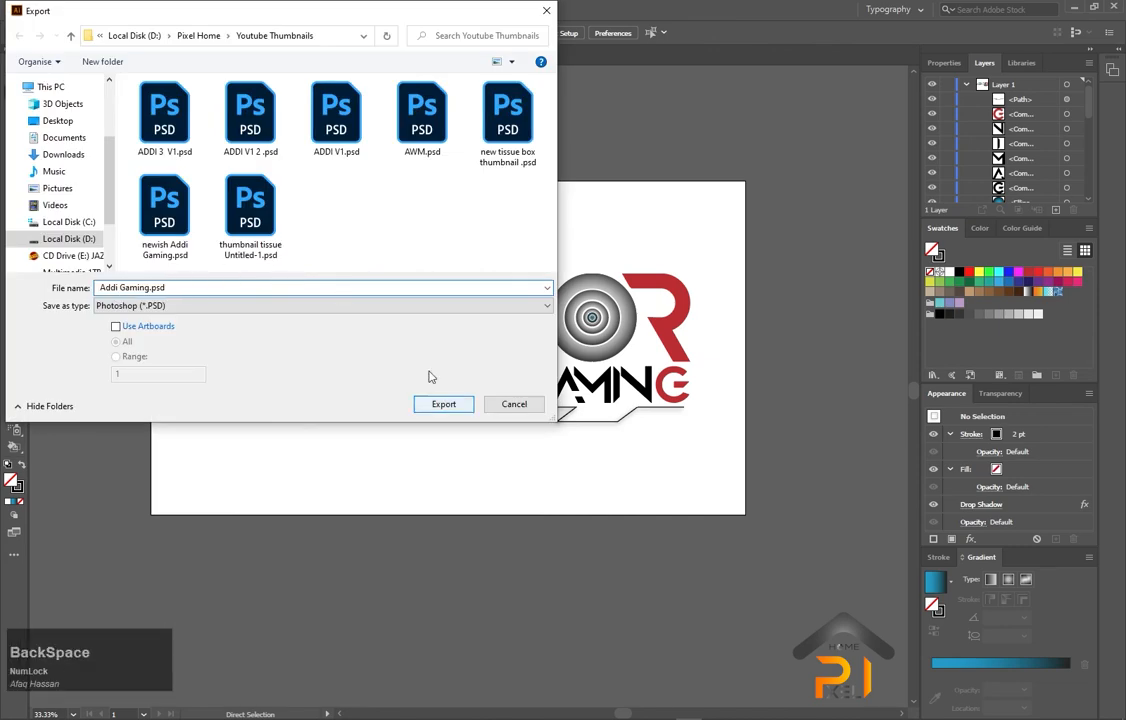
- Export the logo in Photoshop (*.PSD) format as RGB at Medium (150 ppi) with Write Layers and the ICC profile embedded
click(538, 306)
click(150, 414)
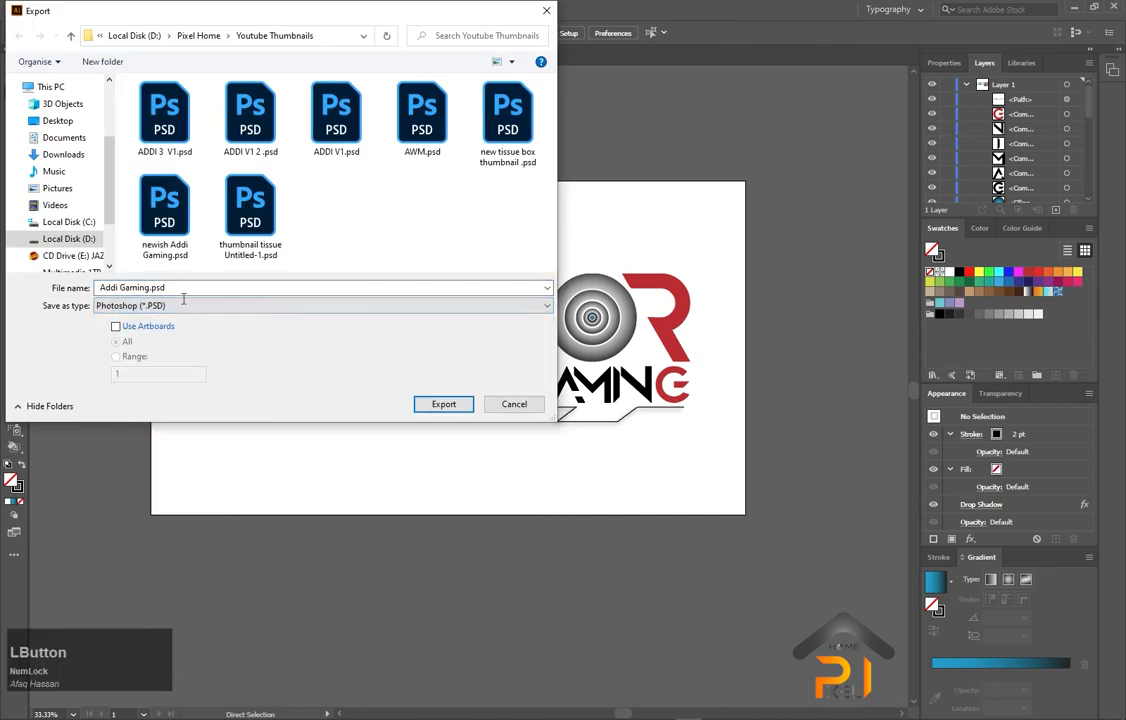
click(441, 408)
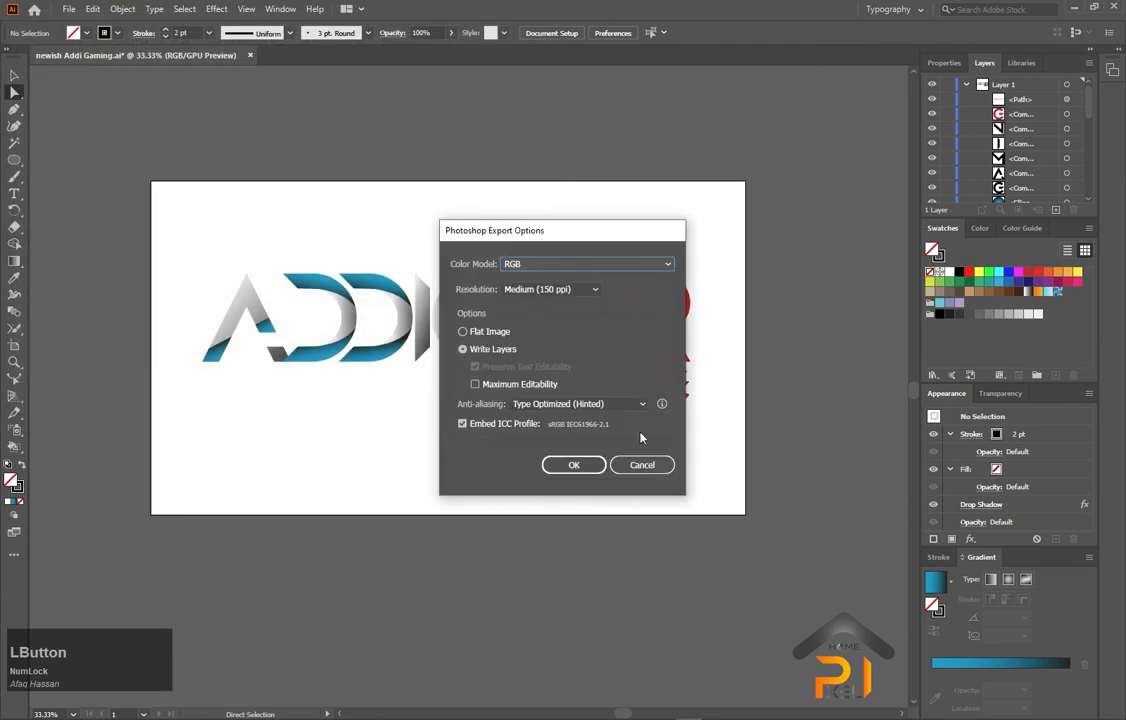
click(576, 465)
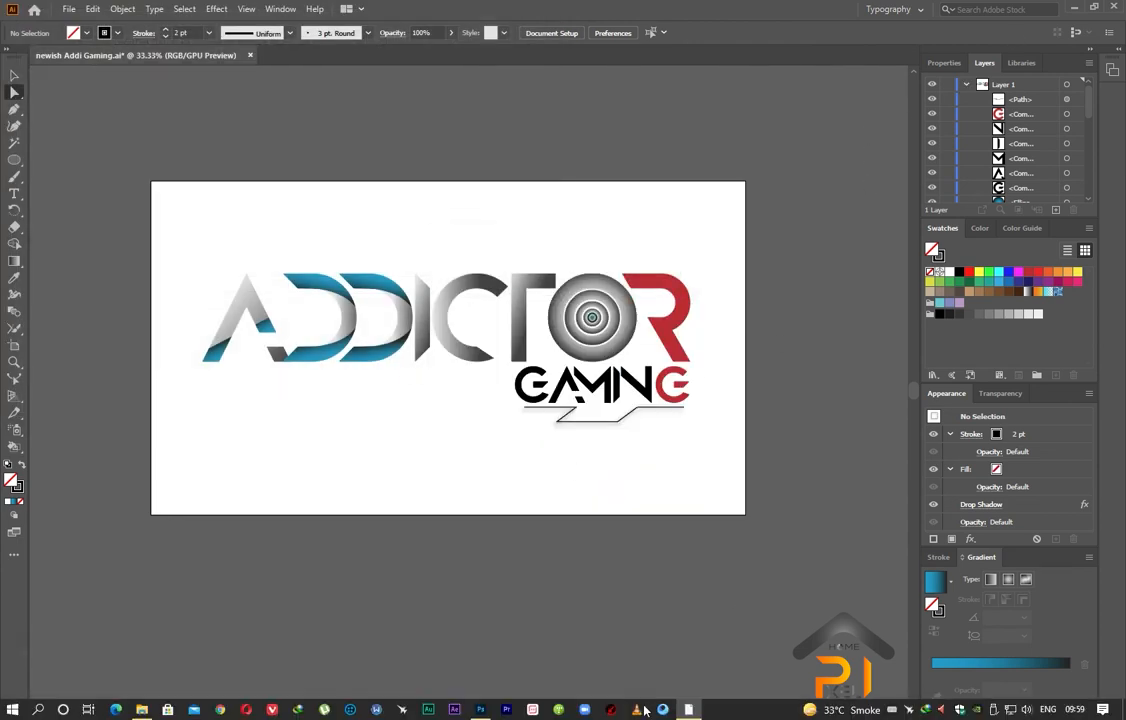
- Switch to Photoshop and open the contents of the paper mockup's Place The Logo Design Here smart object
click(508, 709)
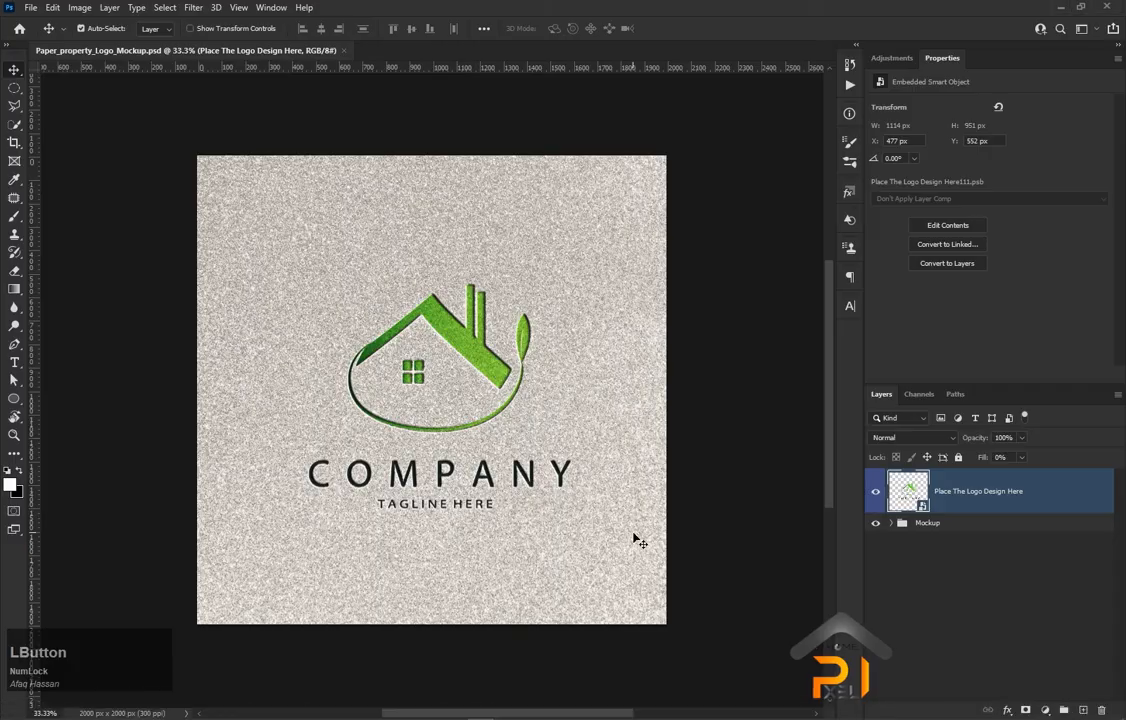
double_click(929, 514)
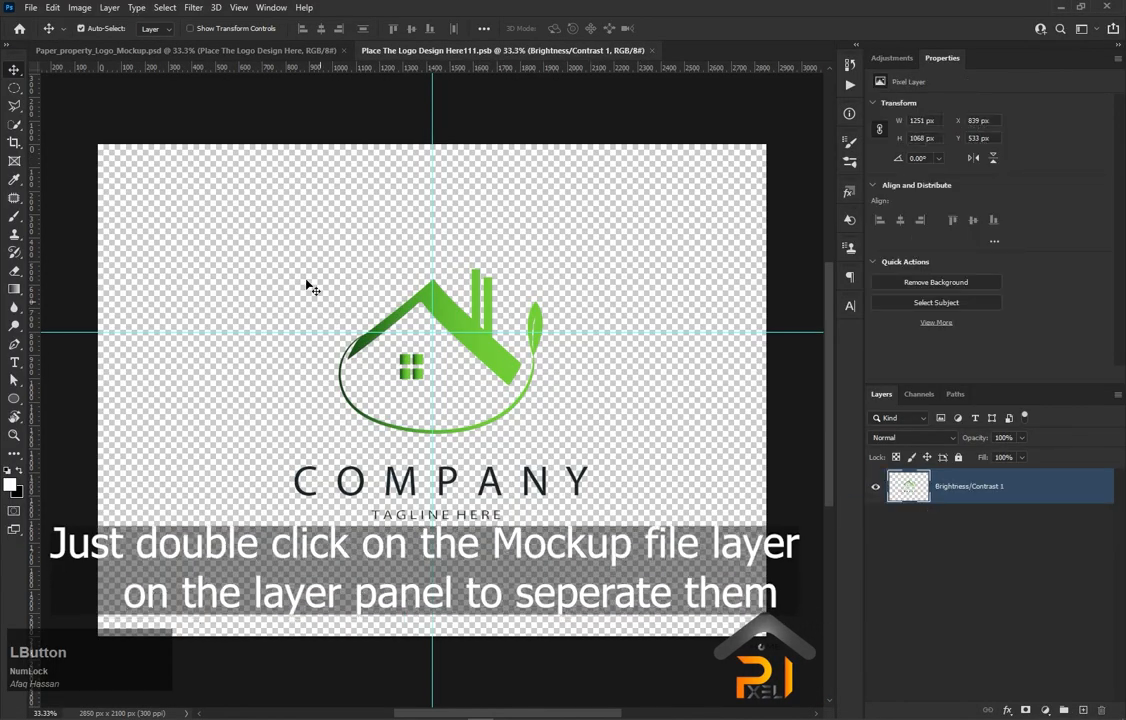
click(270, 52)
click(398, 50)
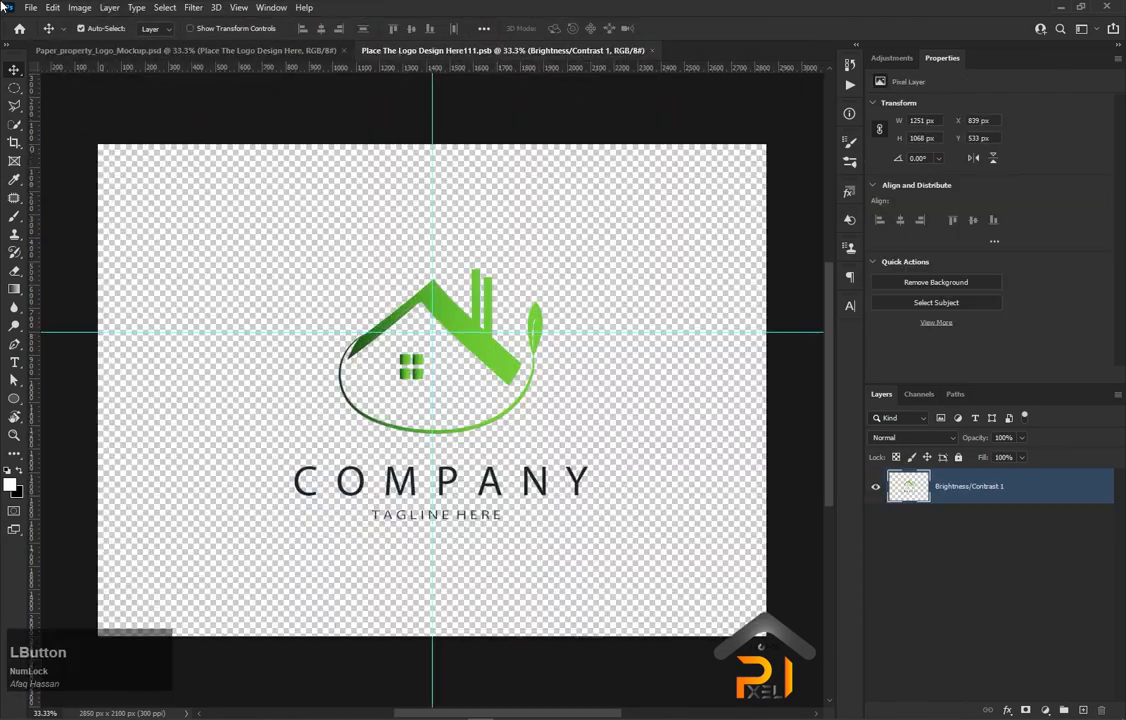
- Open Addi Gaming.psd and copy its logo layer into the mockup's smart object document, Place The Logo Design Here111.psb
click(31, 7)
click(45, 33)
click(331, 118)
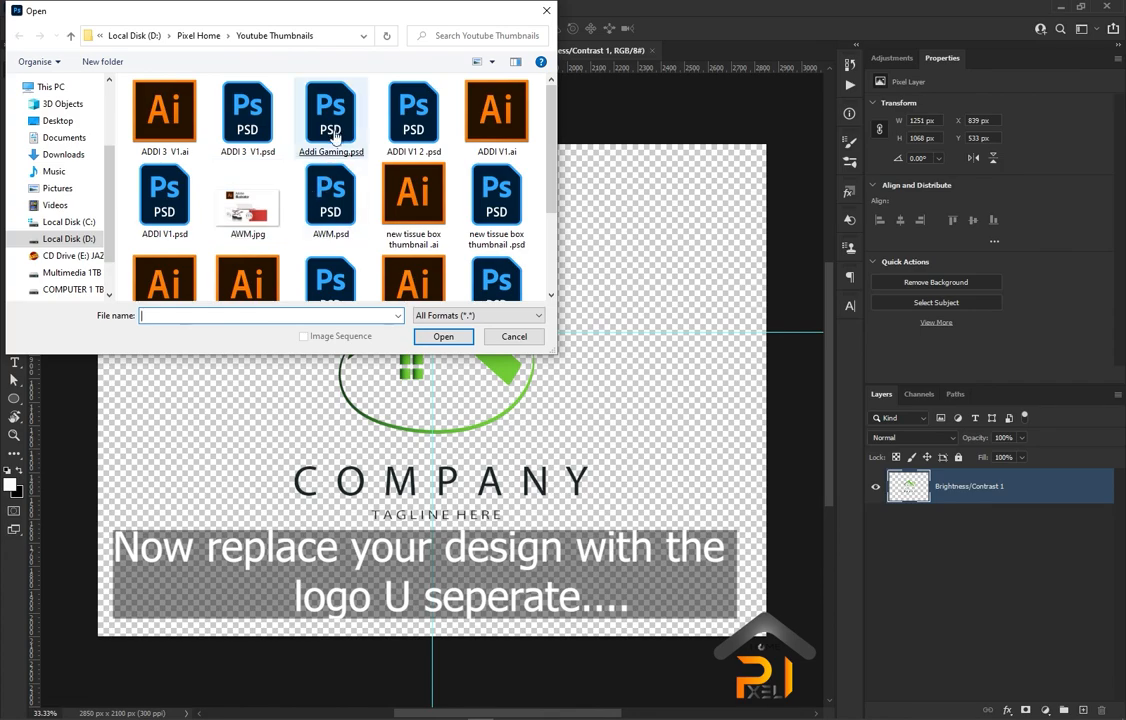
double_click(335, 135)
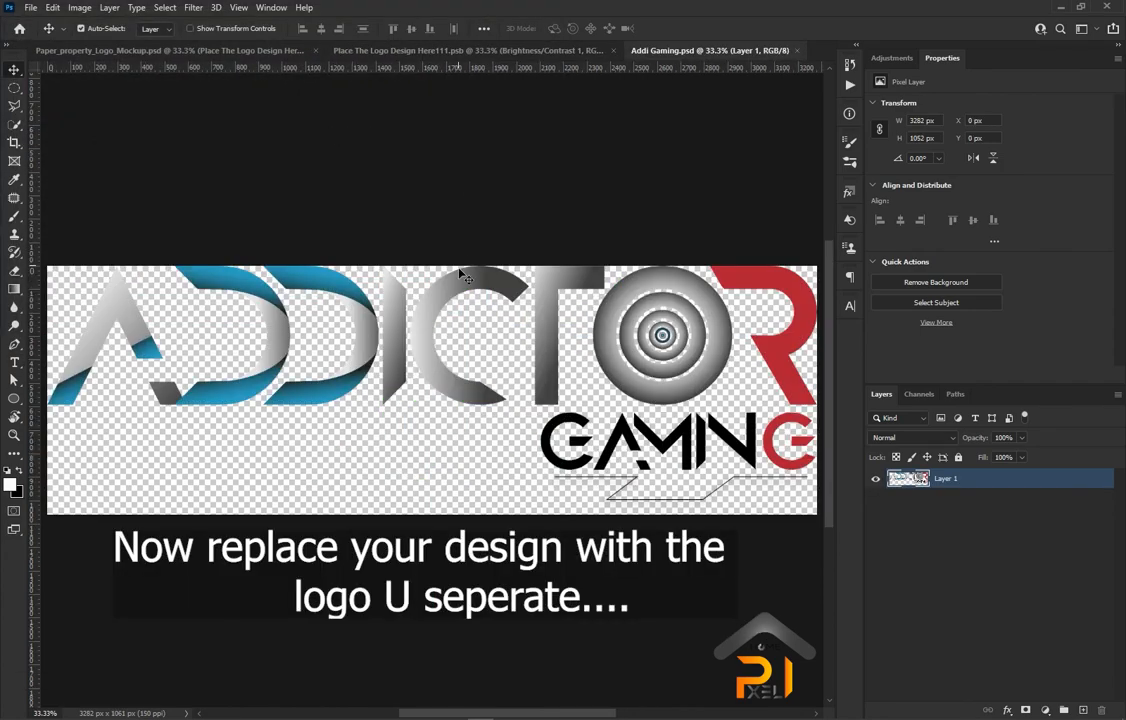
drag(505, 347, 483, 157)
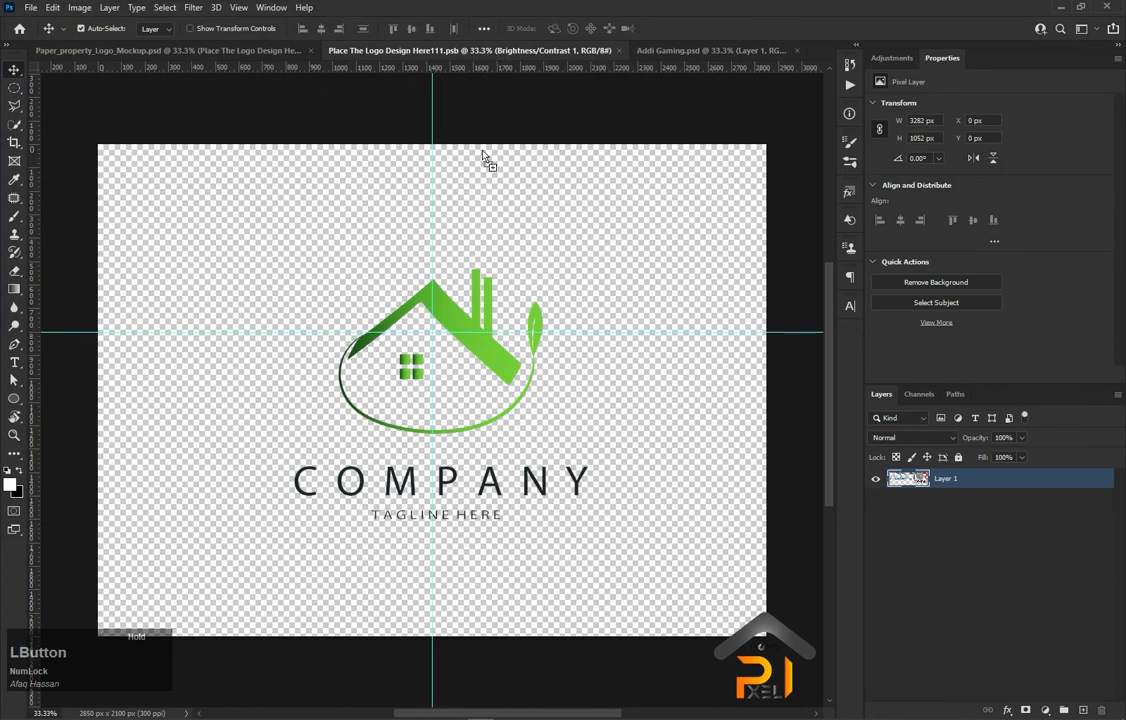
drag(401, 389, 404, 392)
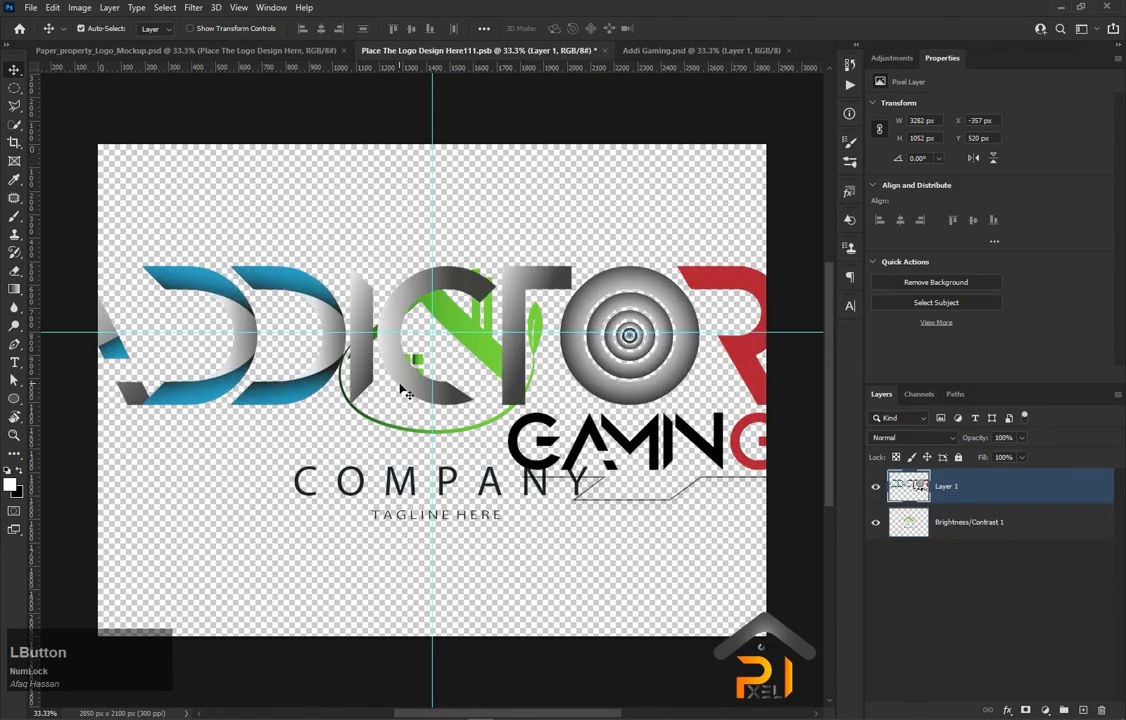
- Scale the ADDICTOR GAMING logo proportionally to about 63% and position it around the middle of the canvas
key(ctrl+t)
drag(787, 267, 429, 400)
drag(213, 426, 436, 371)
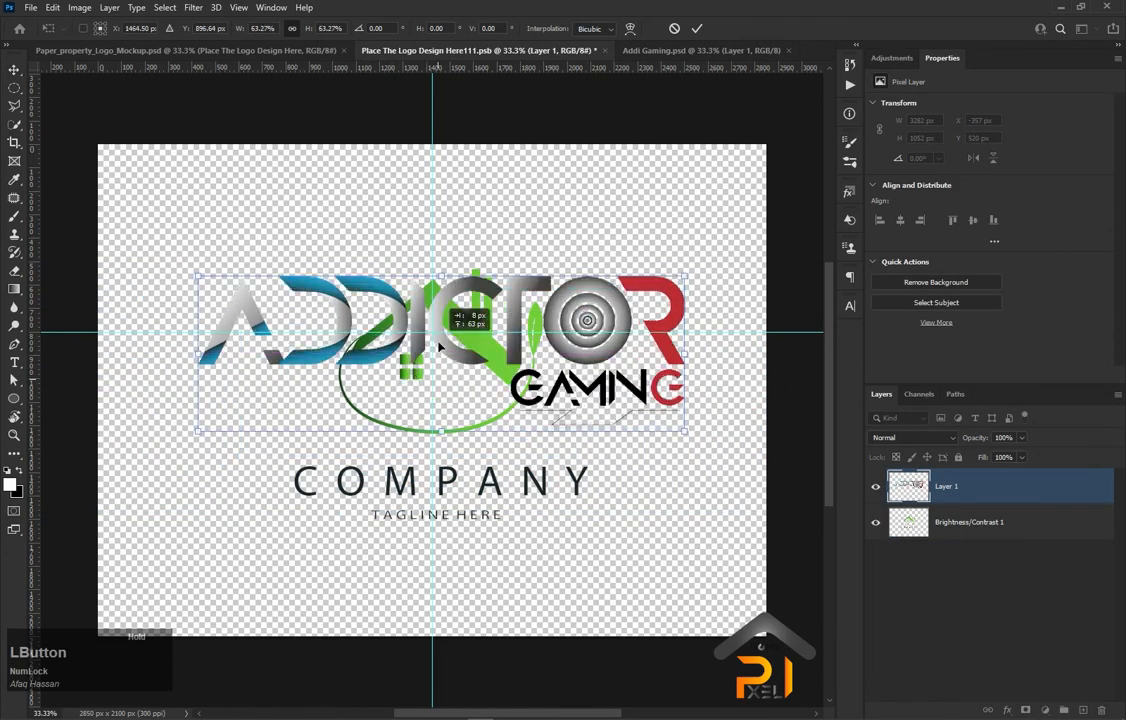
drag(440, 345, 440, 370)
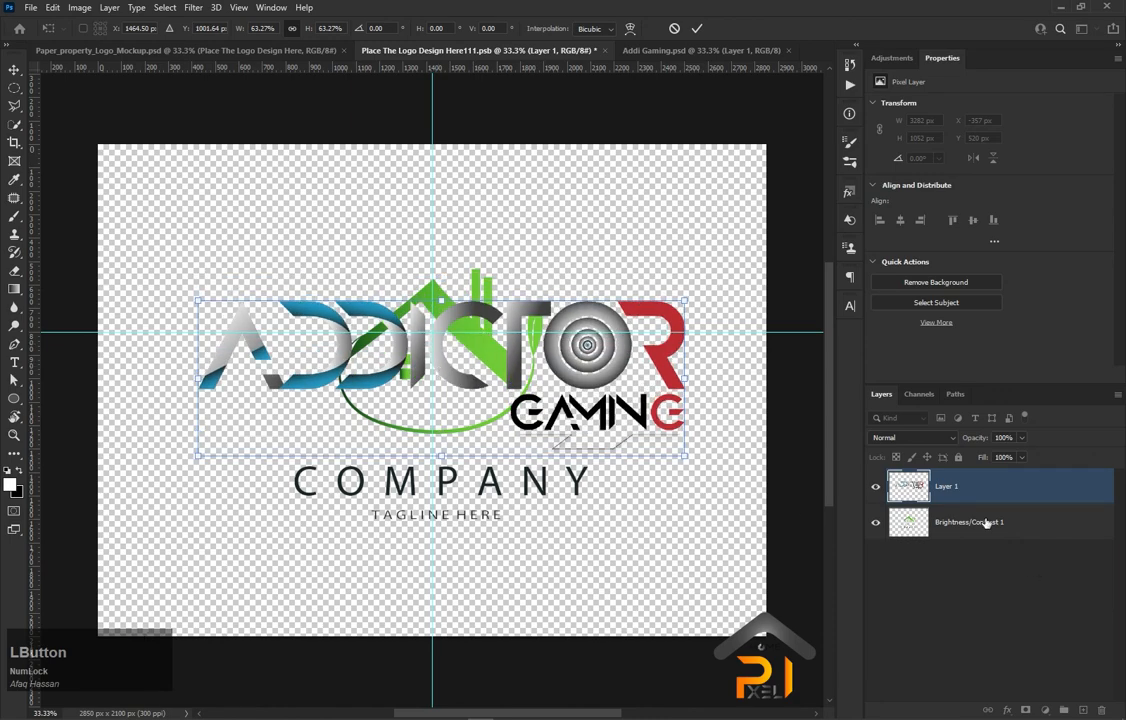
- Delete the Brightness/Contrast 1 layer holding the placeholder COMPANY logo, and remove the vertical and horizontal guides
click(1015, 540)
key(Delete)
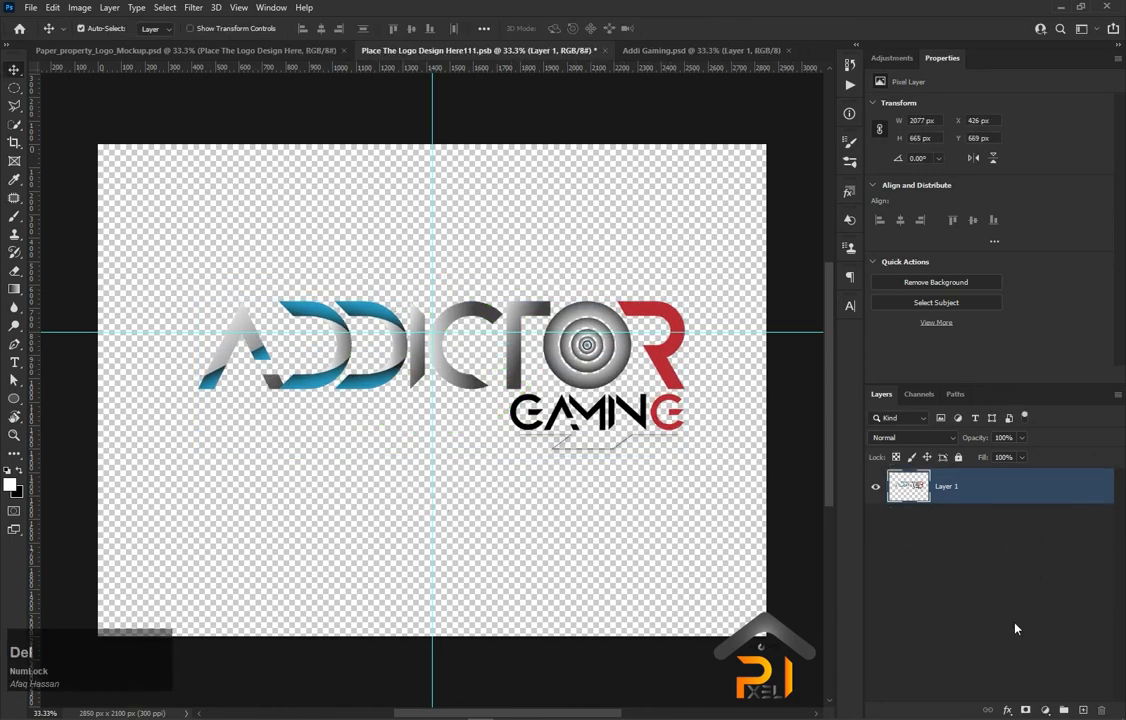
drag(438, 96, 900, 157)
drag(488, 334, 450, 713)
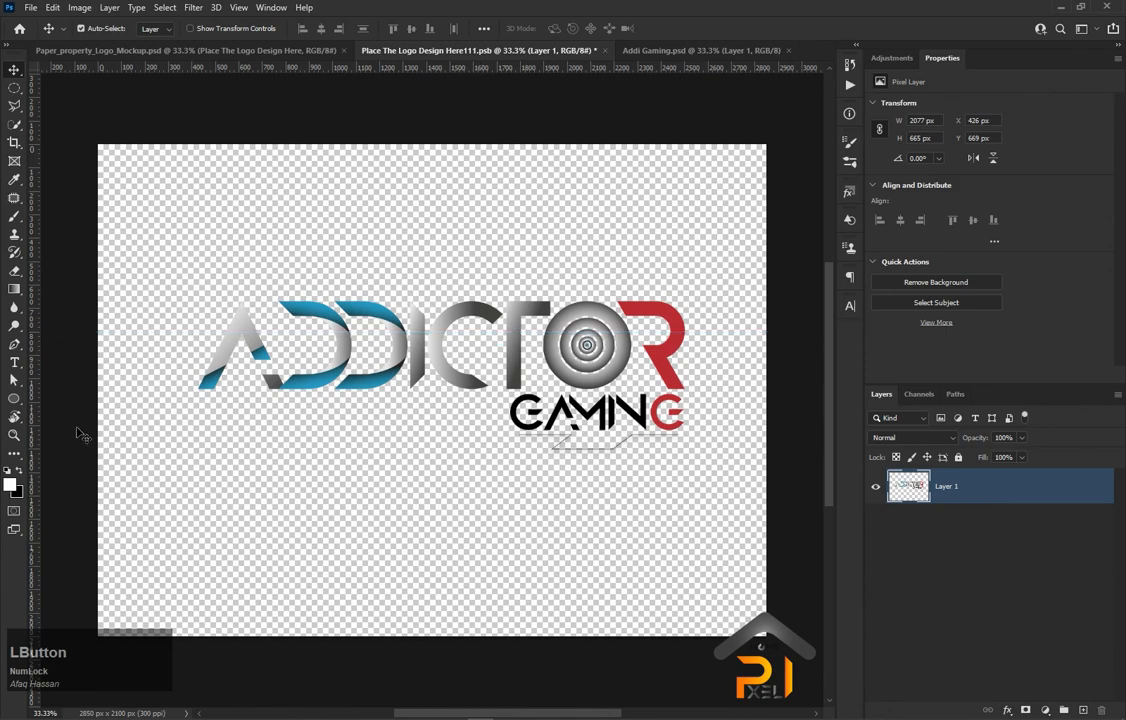
- Save the edited smart object document and return to Paper_property_Logo_Mockup.psd
click(31, 7)
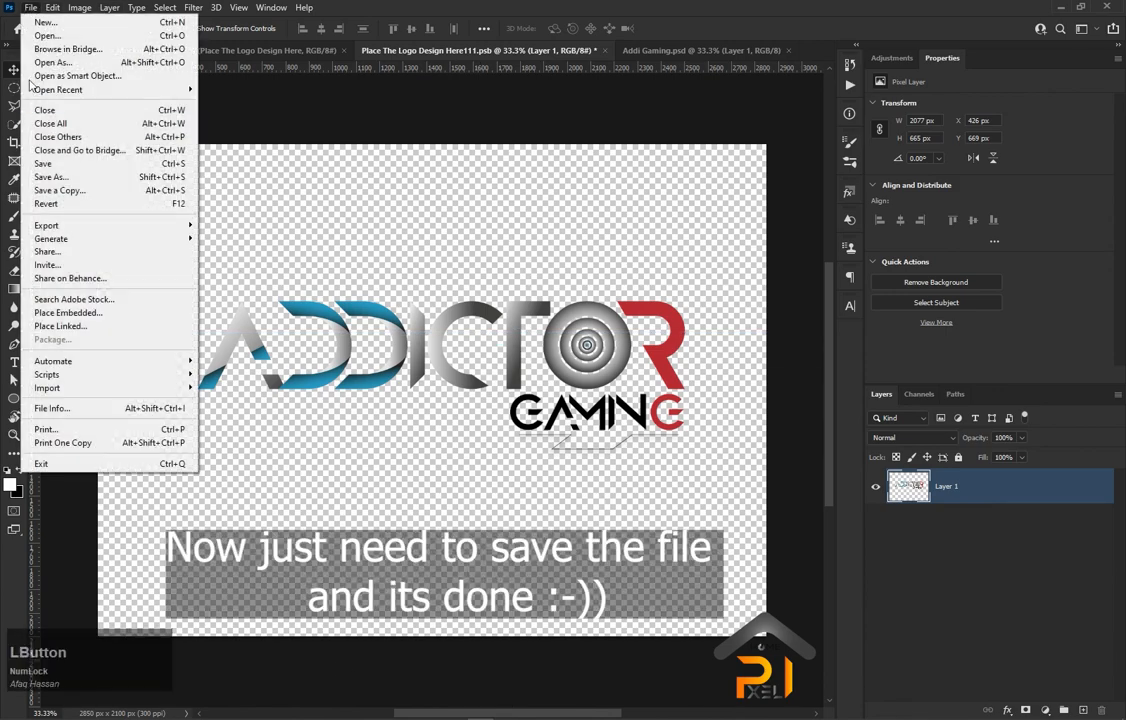
click(40, 164)
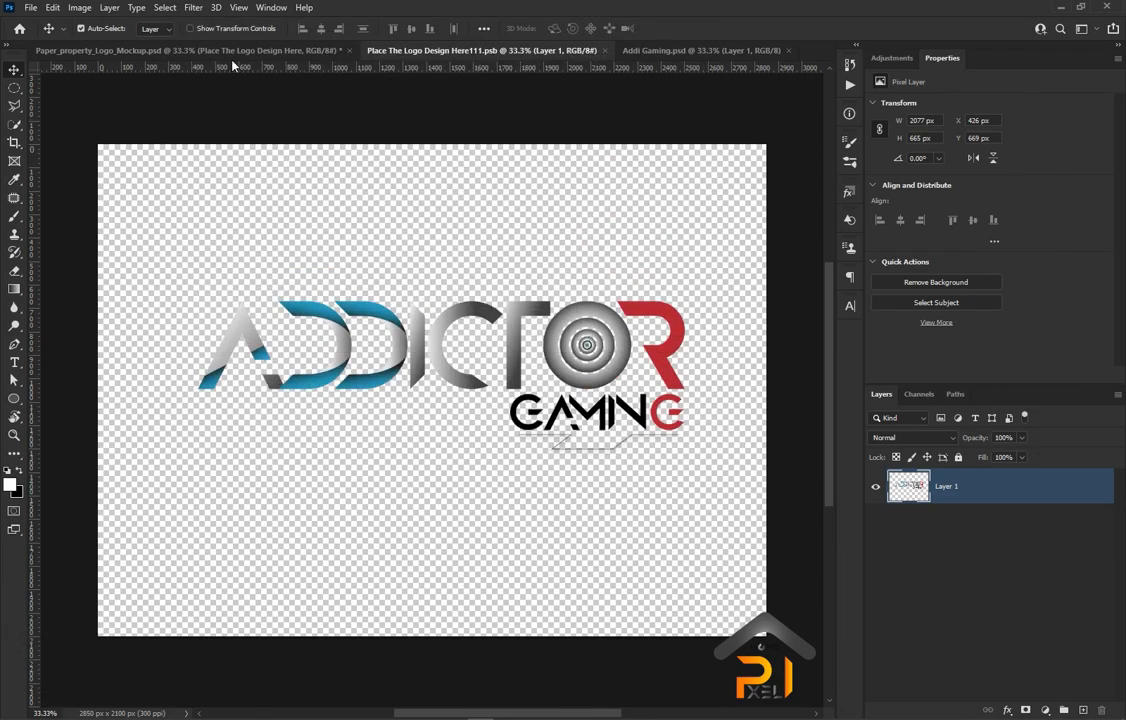
click(231, 52)
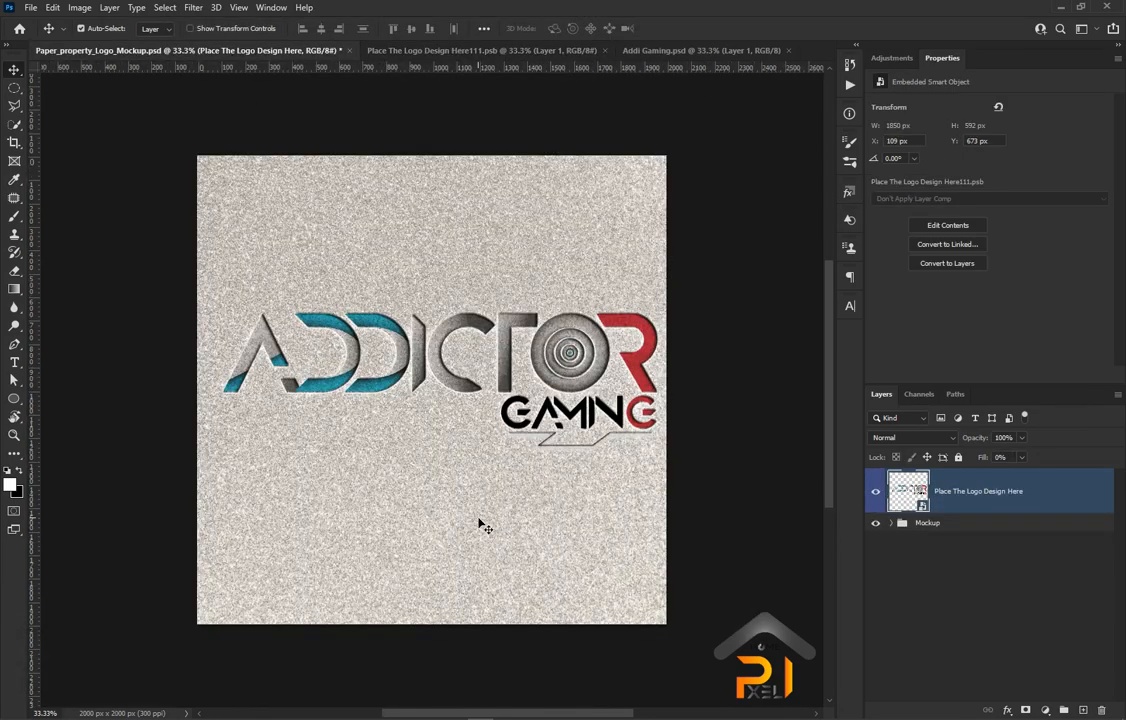
- Examine the embossed ADDICTOR GAMING logo on the paper mockup, both up close and as a whole
scroll(480, 524, up, 2)
scroll(480, 524, up, 3)
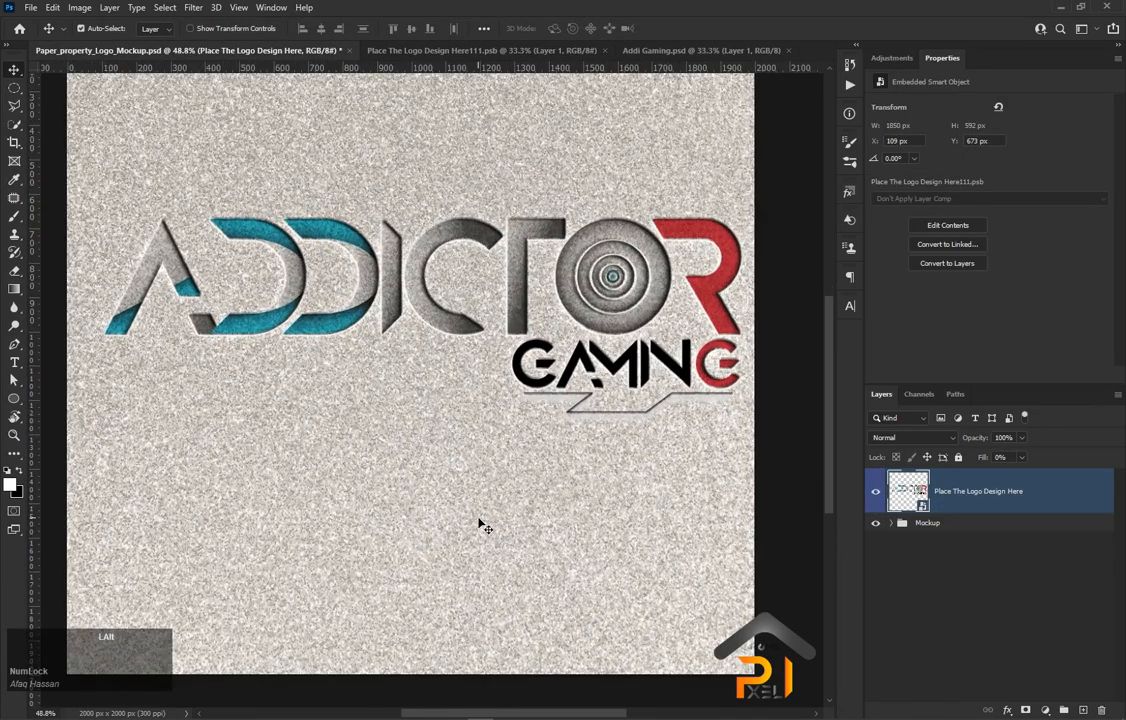
key(space)
drag(480, 523, 515, 578)
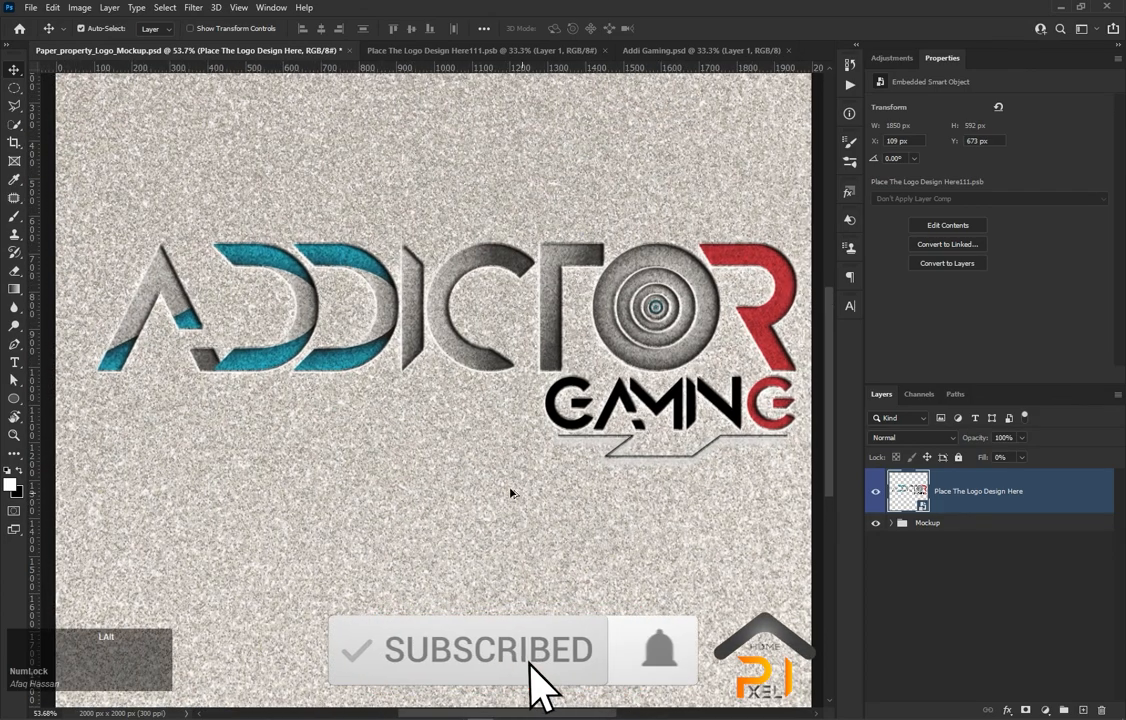
scroll(508, 492, down, 2)
scroll(508, 492, down, 1)
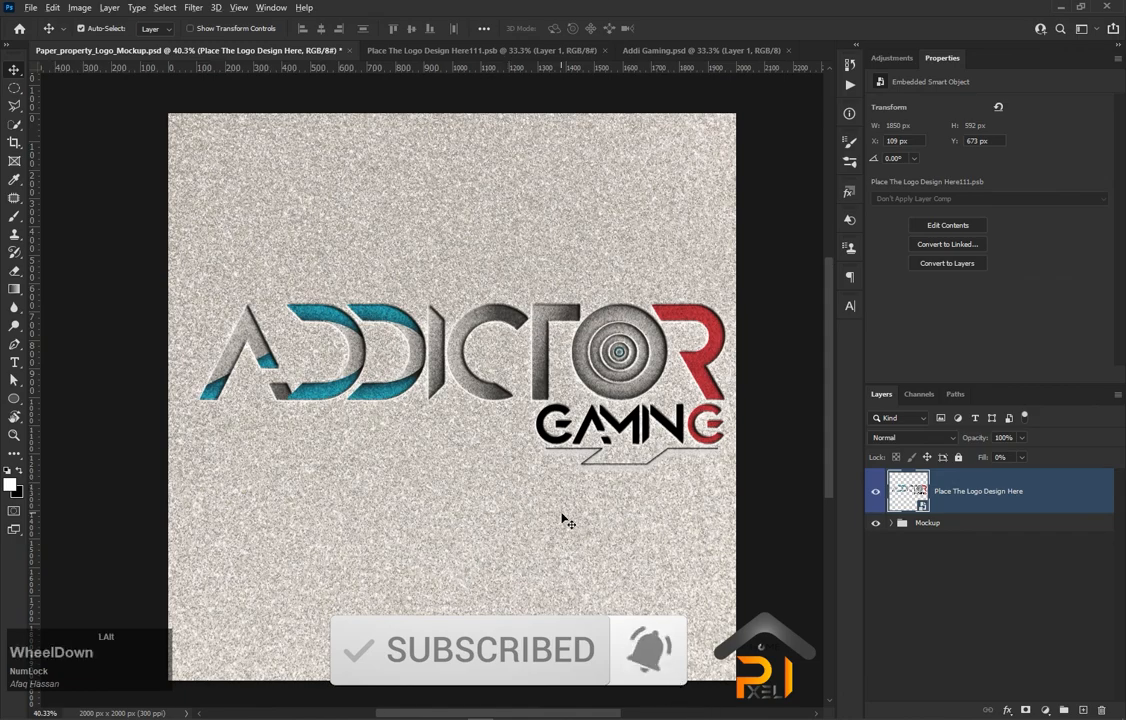
scroll(563, 520, down, 1)
drag(595, 541, 563, 525)
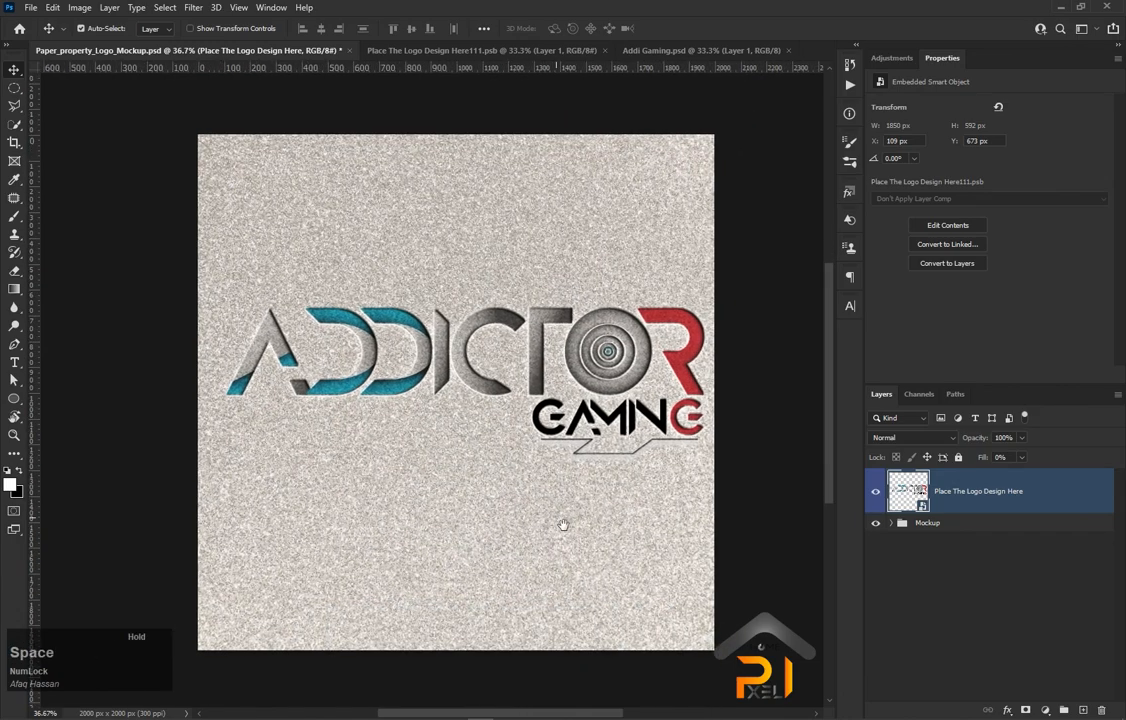